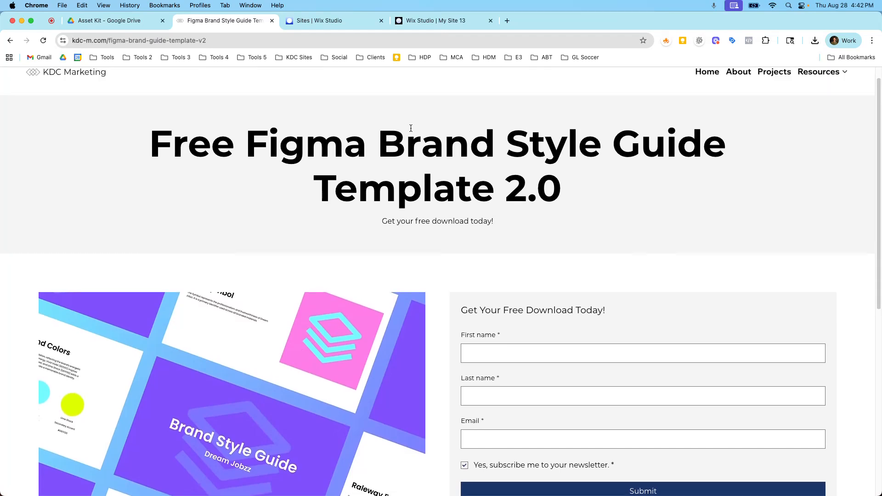
Review the reference landing page and its download form fields
scroll(437, 162, down, 1)
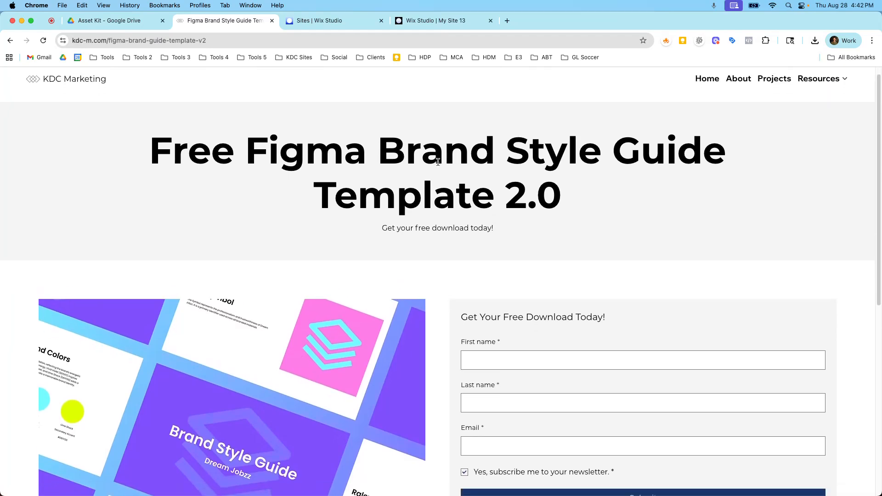
scroll(438, 162, down, 2)
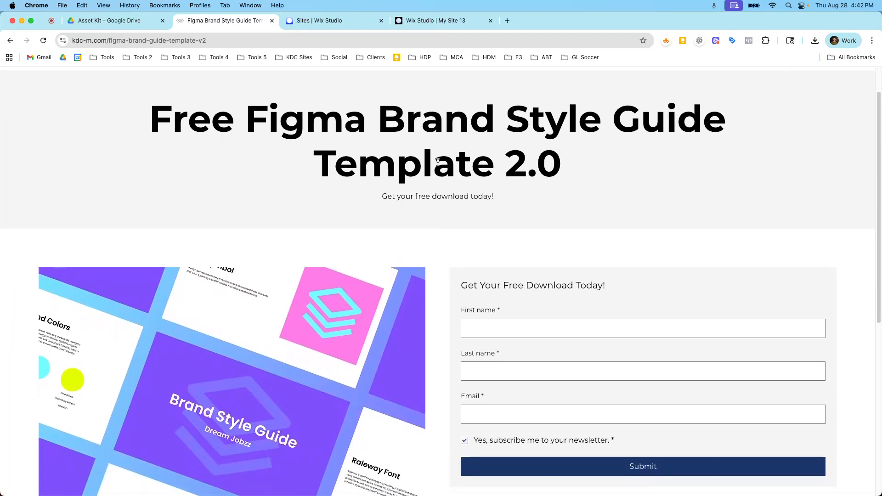
scroll(438, 162, up, 2)
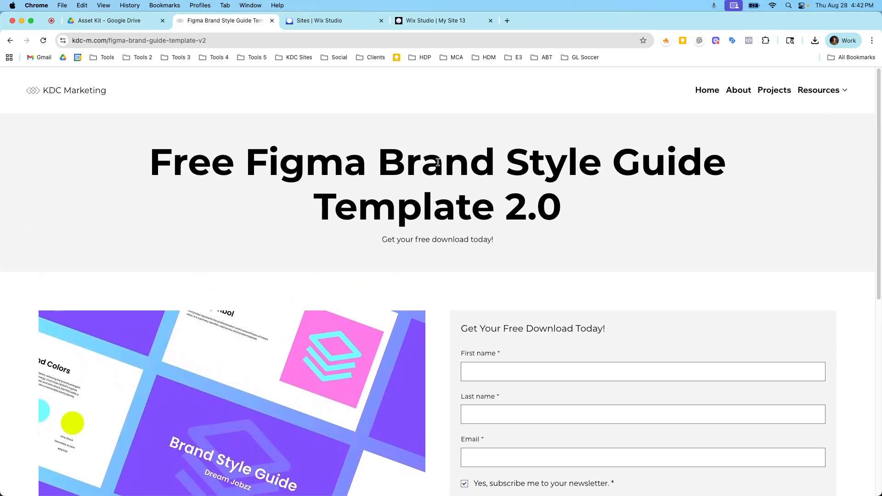
scroll(550, 213, down, 5)
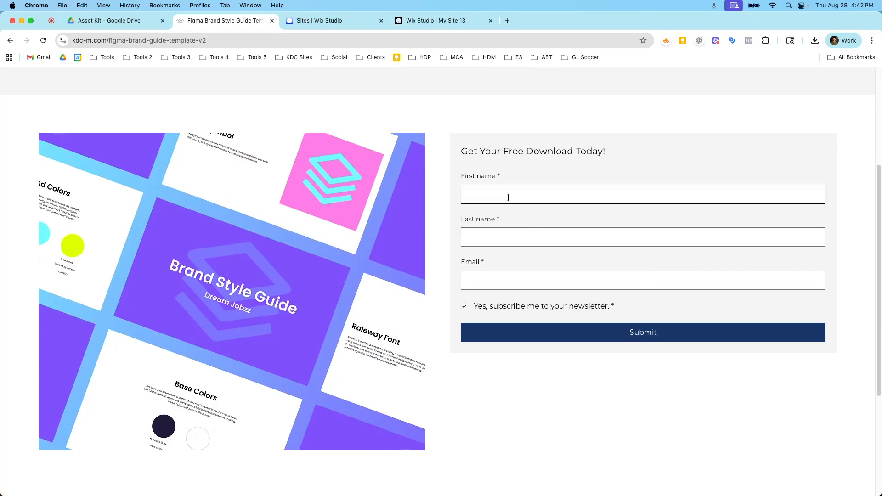
scroll(505, 274, down, 1)
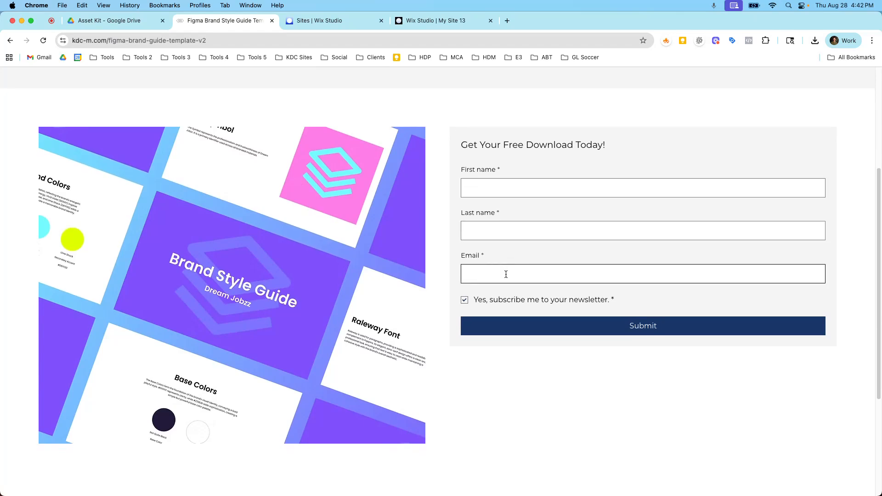
scroll(505, 274, down, 5)
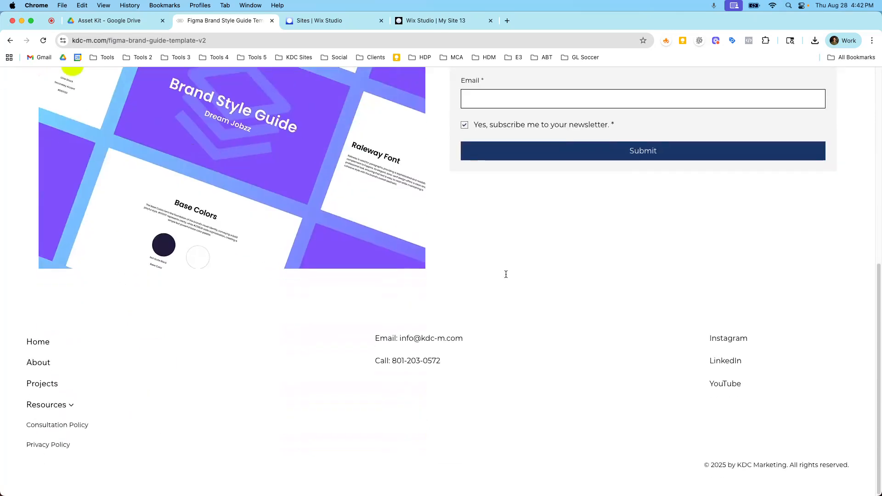
scroll(506, 274, up, 10)
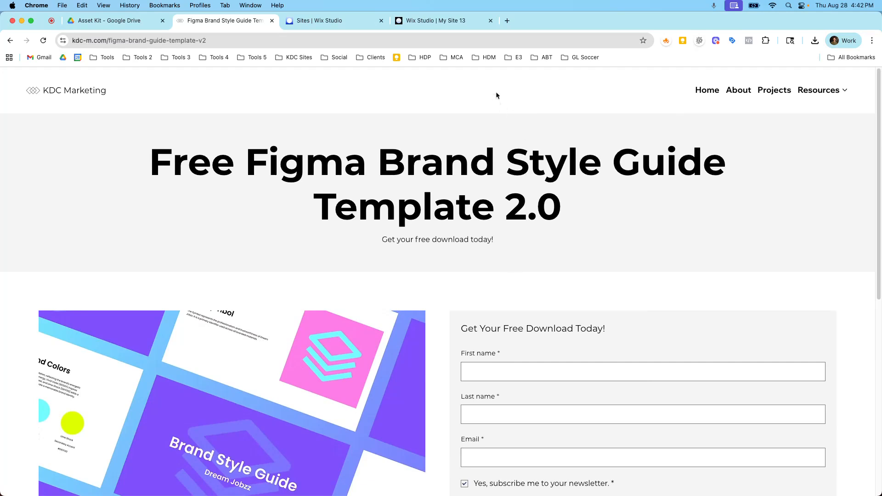
Switch to the Wix Studio editor and add a new blank section below the hero section
click(442, 26)
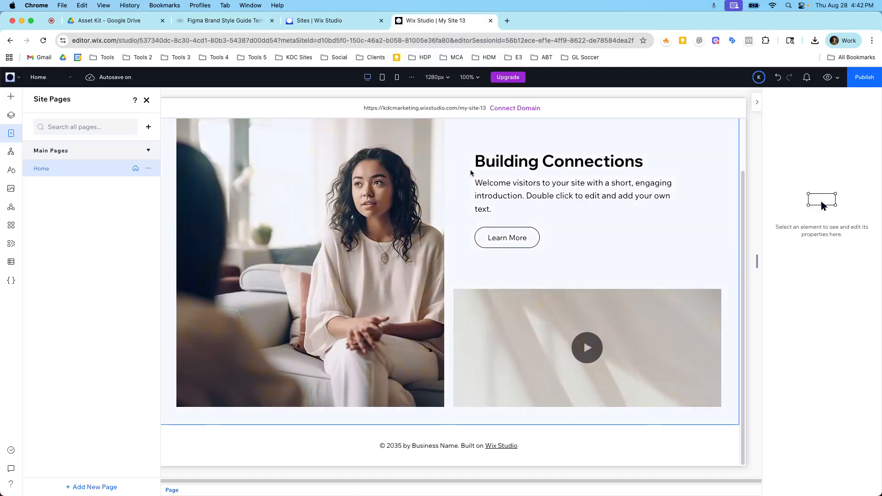
click(147, 100)
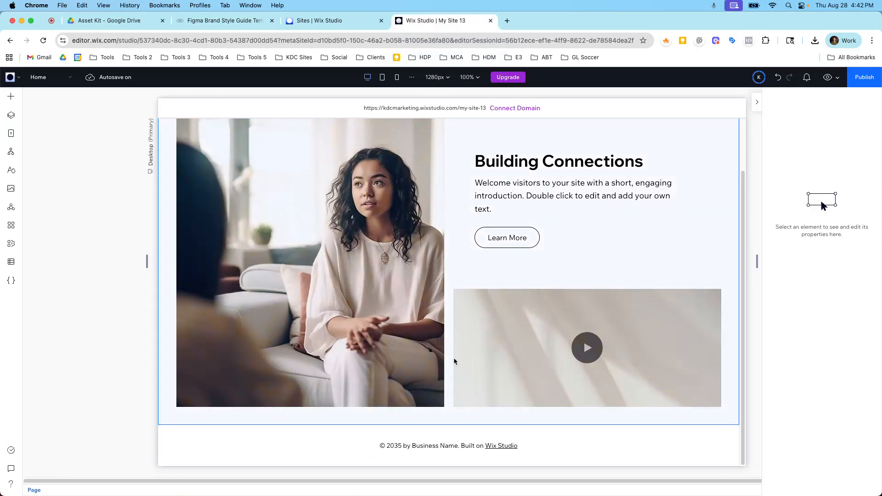
scroll(415, 250, up, 3)
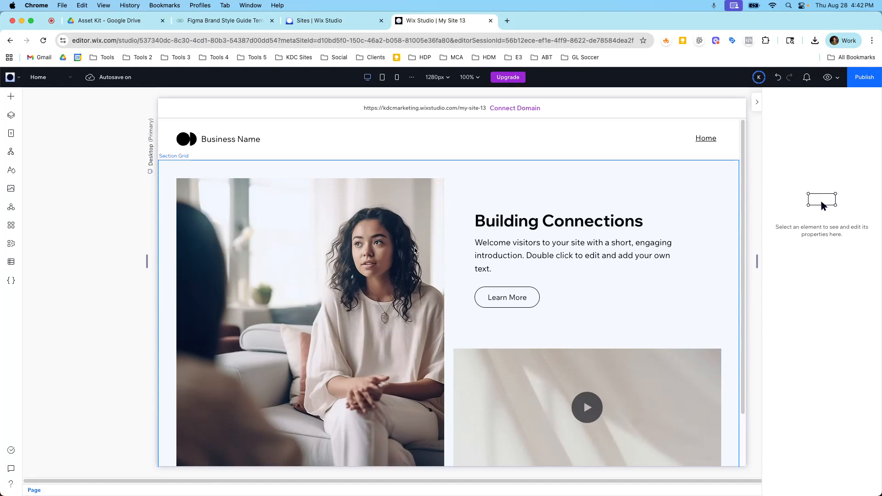
scroll(414, 251, down, 3)
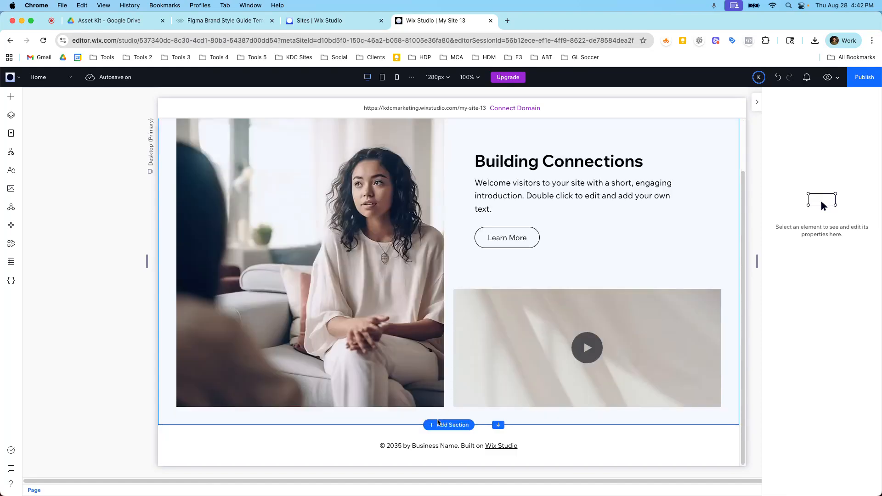
click(435, 425)
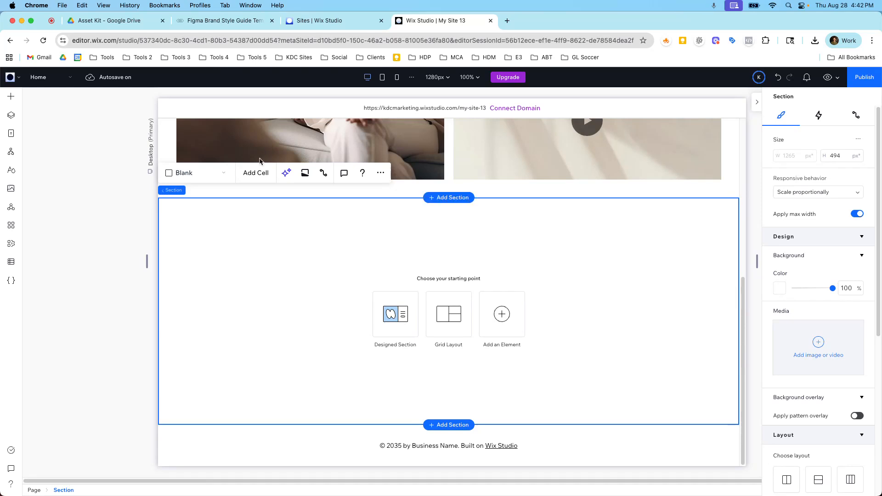
Revisit the reference page to examine the download form layout
click(218, 23)
scroll(360, 169, down, 1)
scroll(360, 169, down, 3)
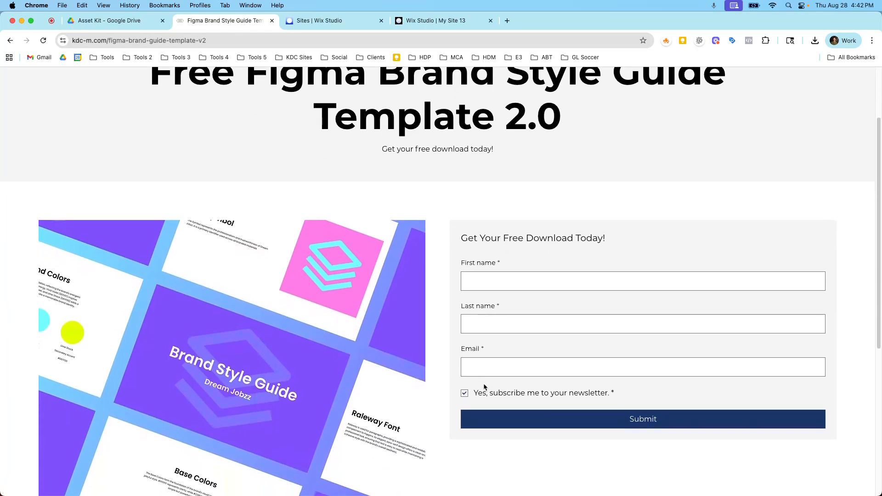
scroll(349, 340, up, 3)
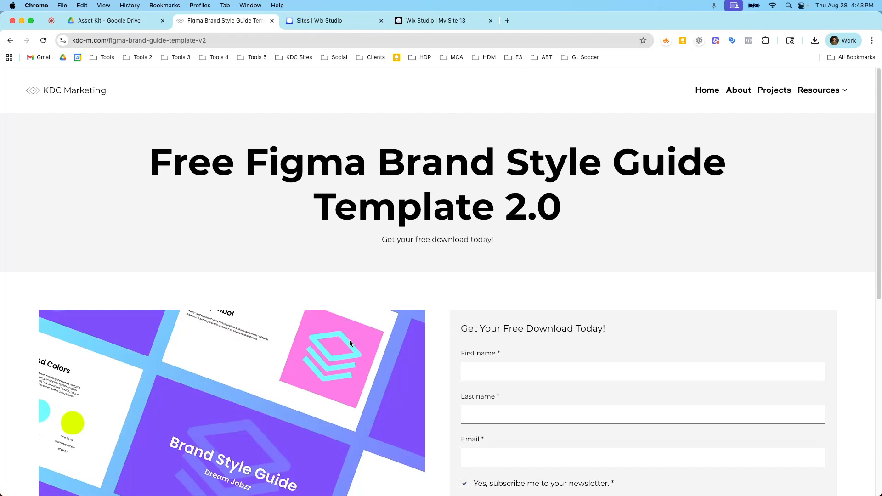
scroll(427, 311, down, 5)
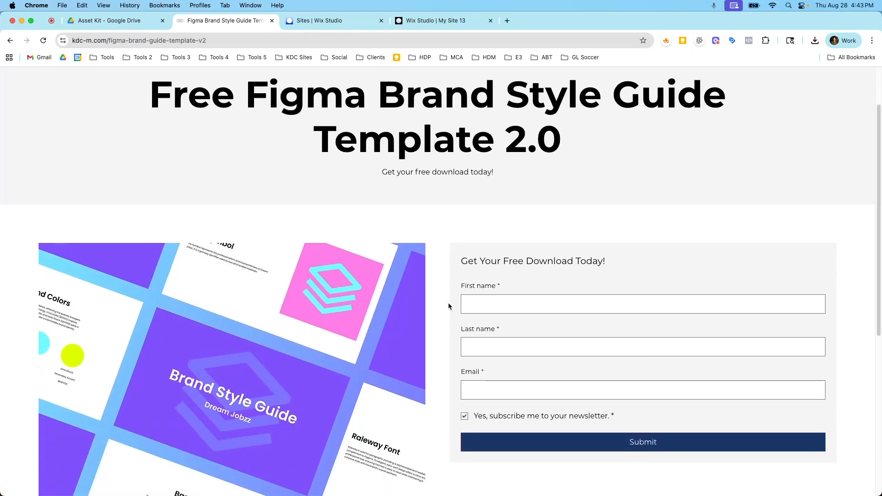
scroll(336, 293, up, 1)
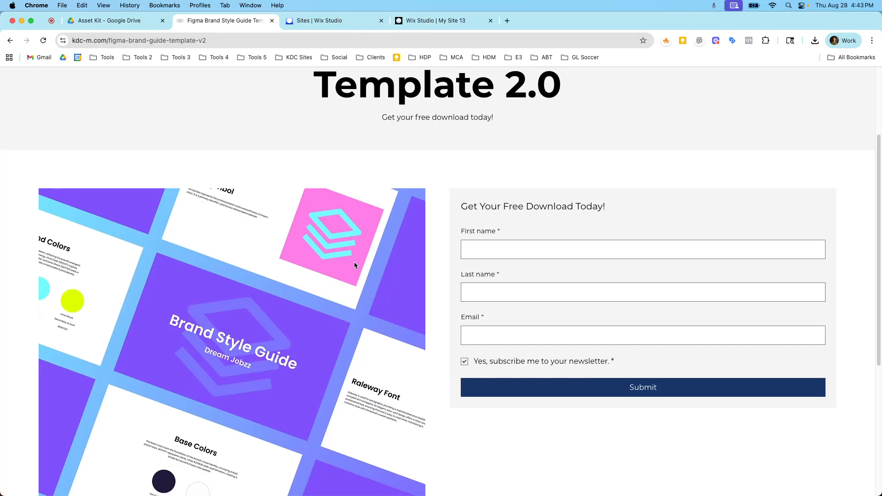
scroll(537, 333, down, 3)
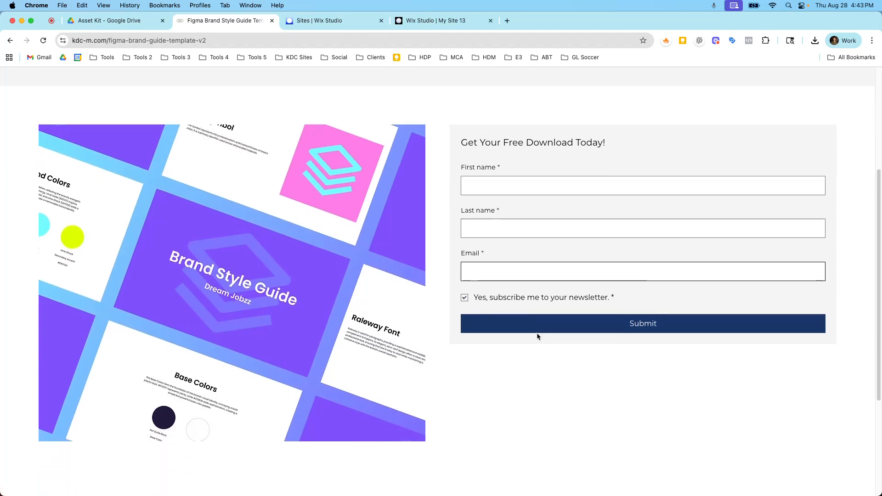
Browse the Contact & Forms elements to compare the available form templates
click(433, 23)
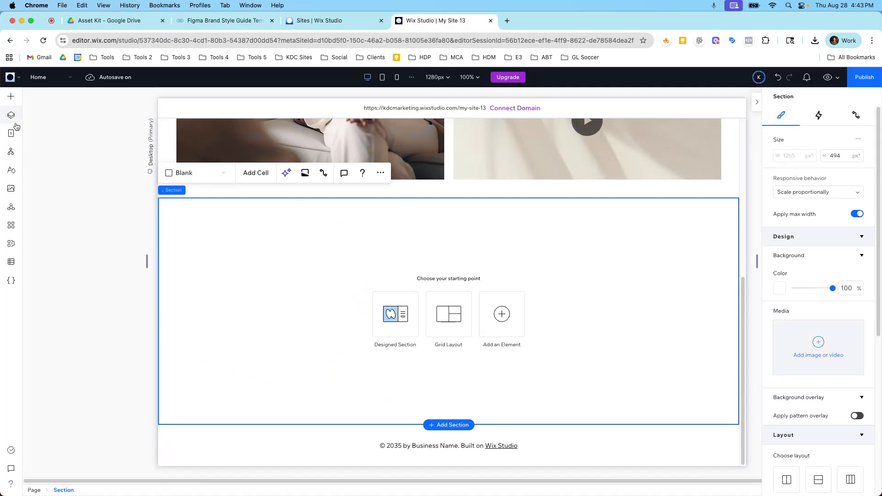
click(12, 101)
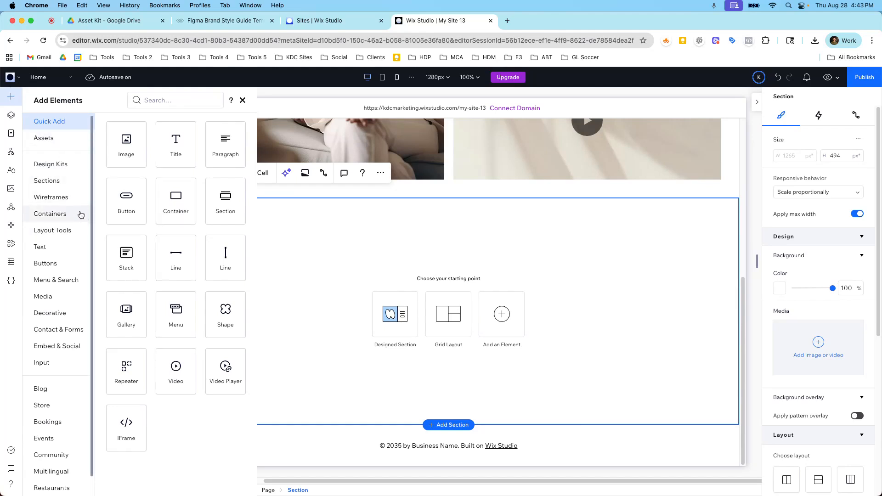
click(61, 230)
click(58, 216)
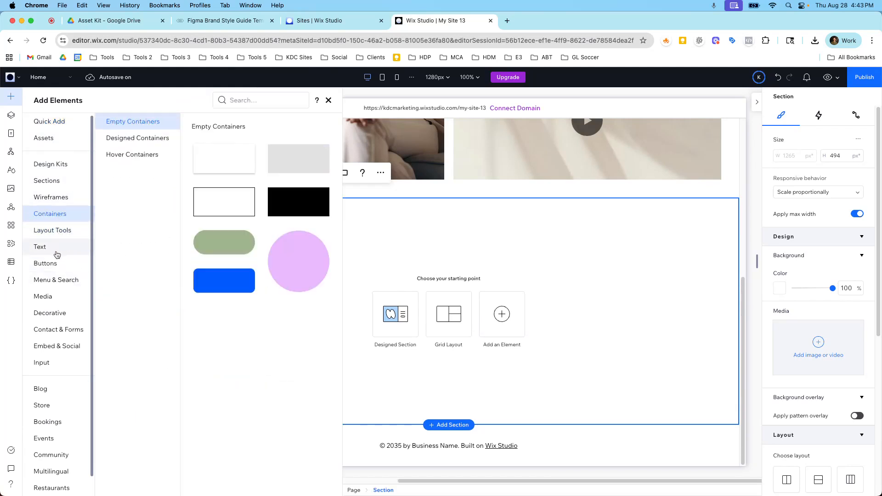
click(59, 329)
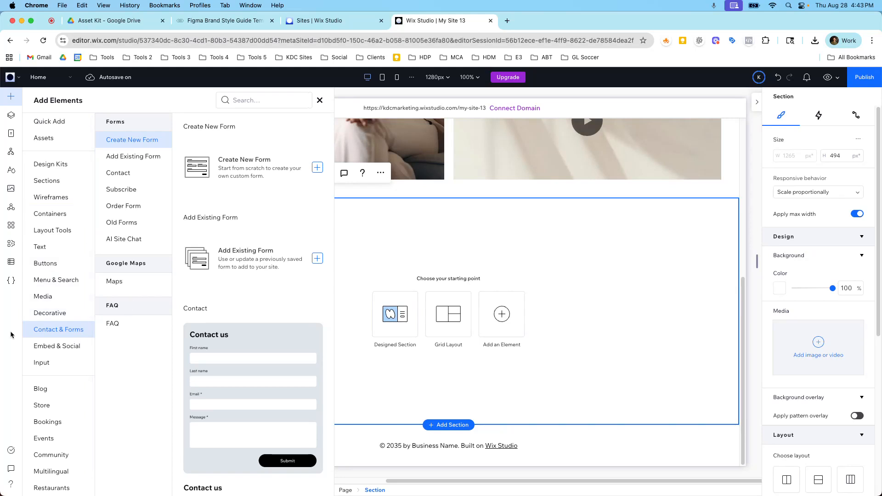
scroll(230, 187, down, 15)
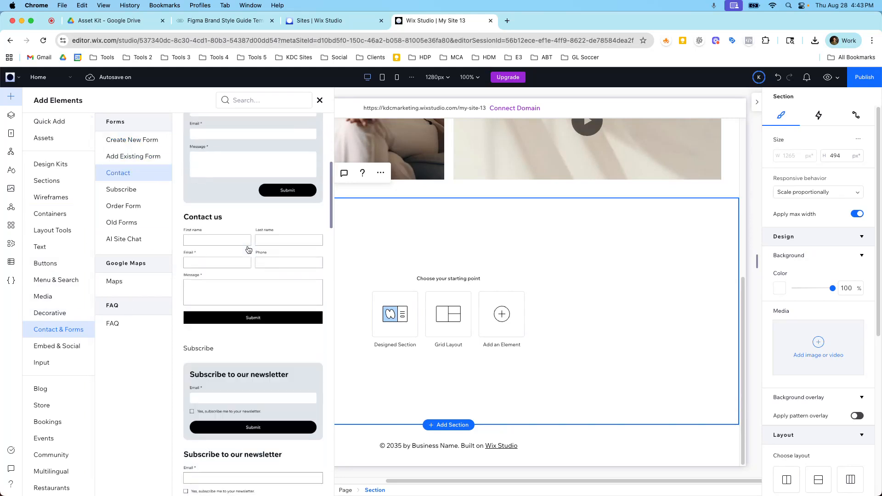
scroll(242, 266, down, 8)
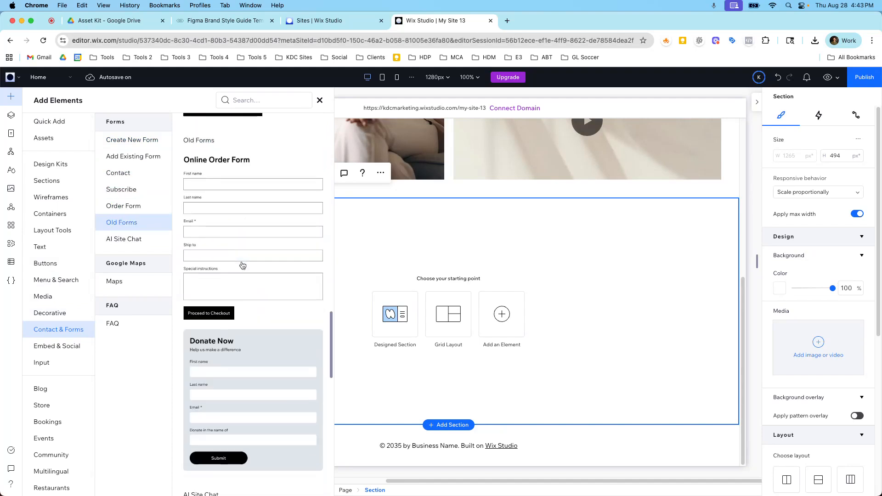
scroll(242, 266, down, 10)
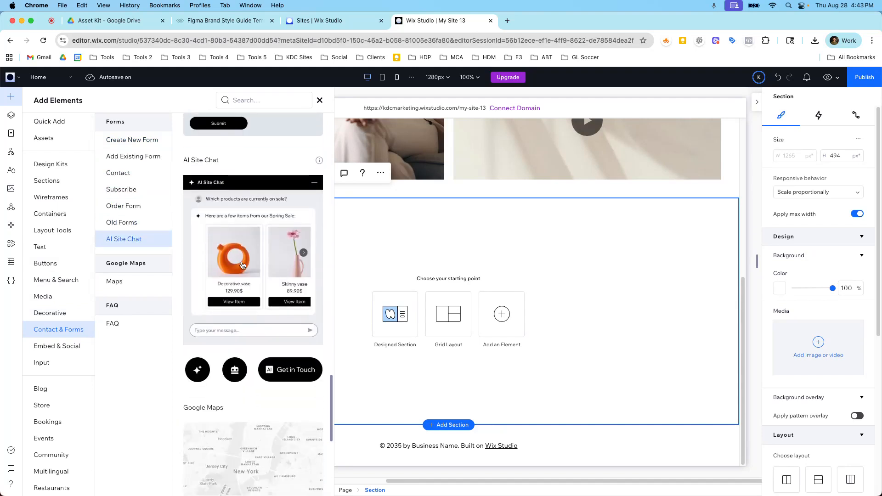
scroll(242, 266, up, 20)
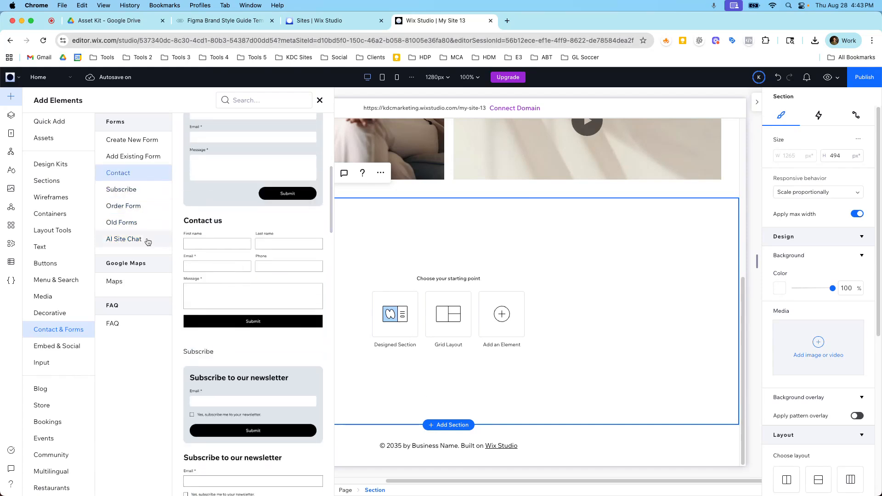
click(129, 223)
scroll(223, 306, down, 3)
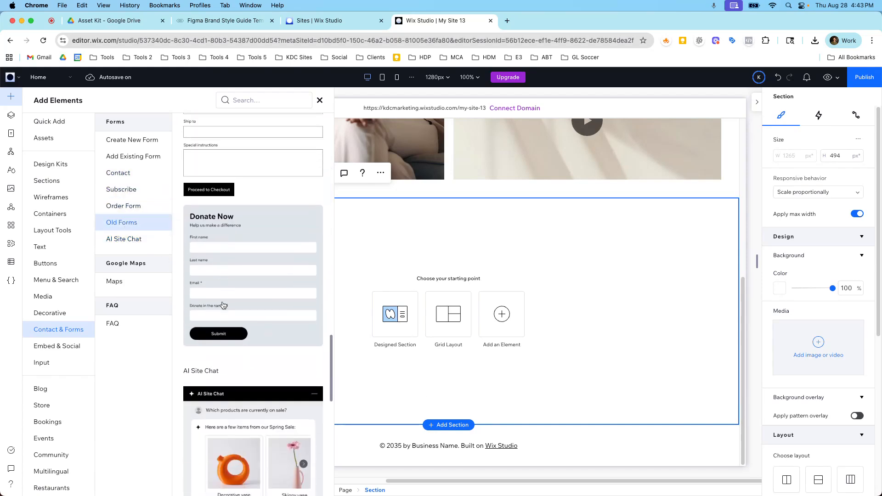
scroll(223, 306, down, 5)
scroll(223, 305, up, 20)
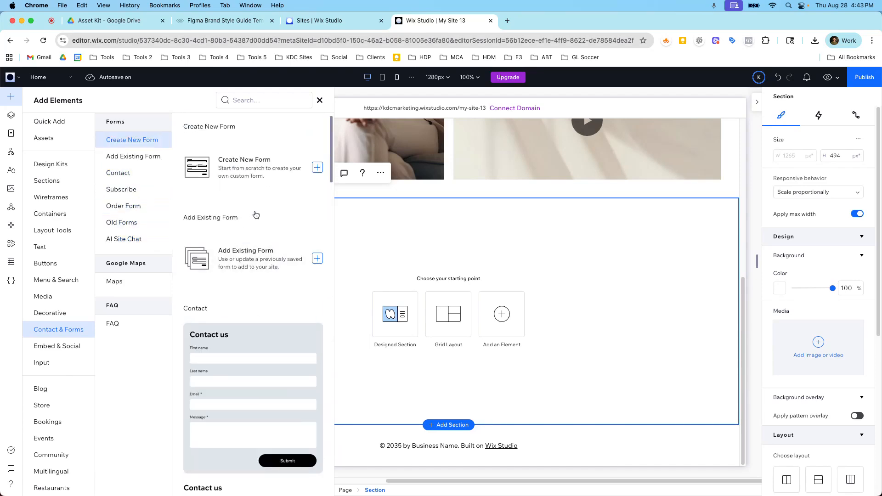
scroll(250, 255, down, 1)
scroll(250, 254, down, 1)
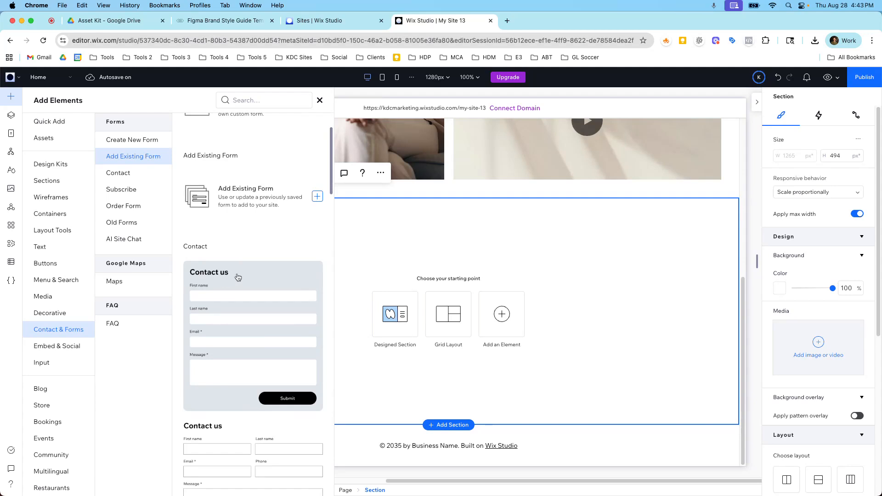
scroll(280, 282, down, 8)
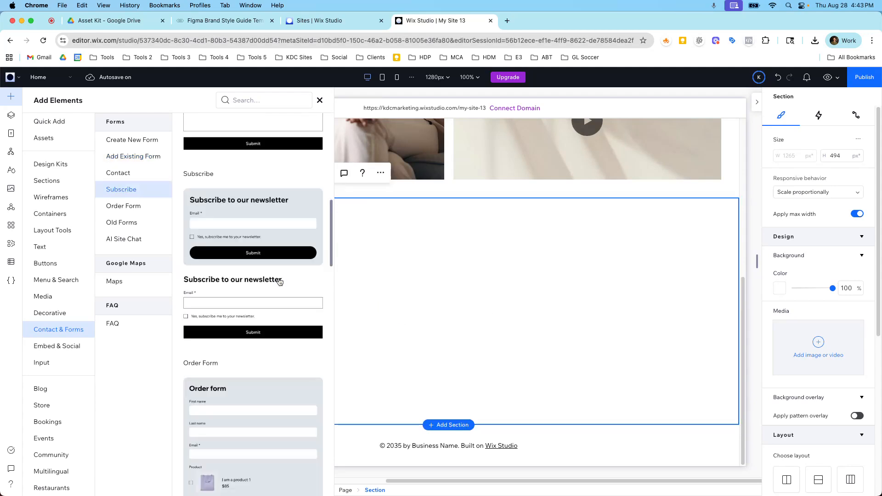
Add the Contact us form to the new section and select it
click(280, 282)
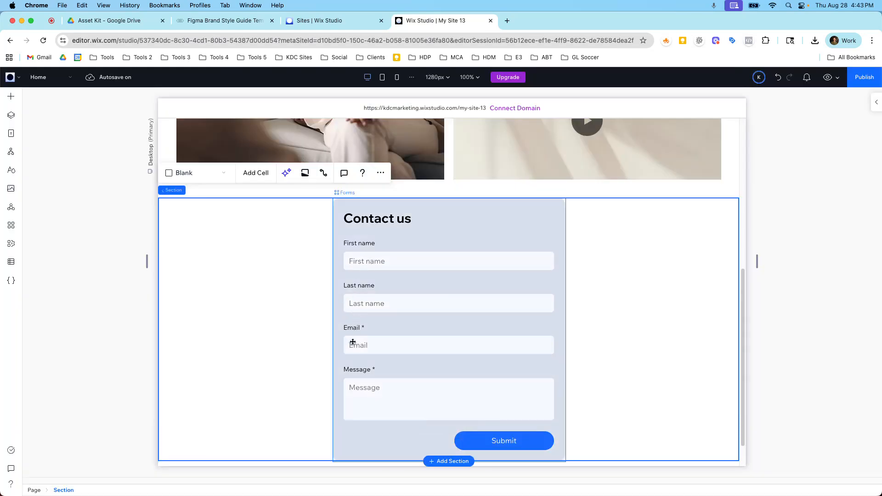
click(366, 341)
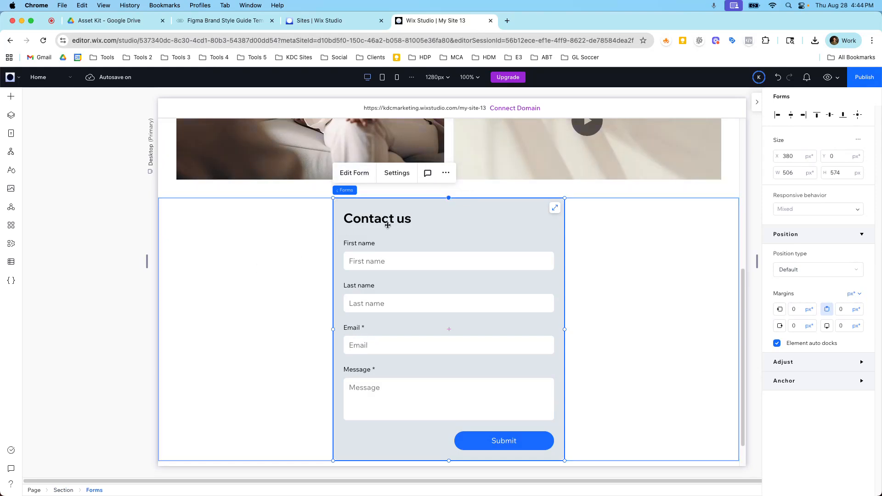
Open the form editor, rename the form to Lead Magnet, and save it
click(353, 178)
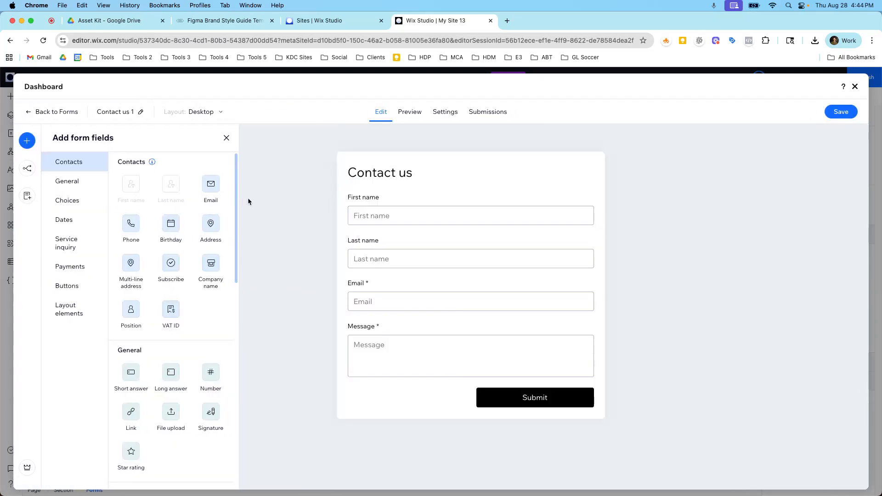
click(141, 112)
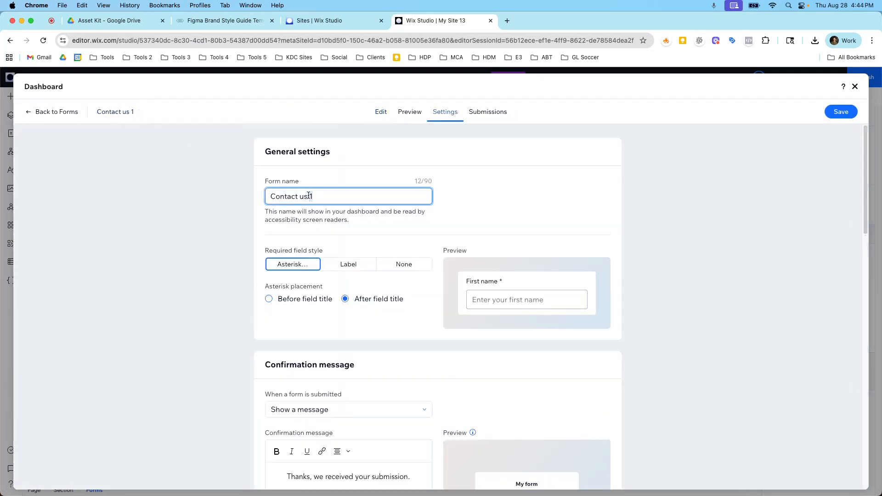
drag(270, 196, 309, 194)
text(Leat)
key(BackSpace)
text(d Magnet)
click(837, 112)
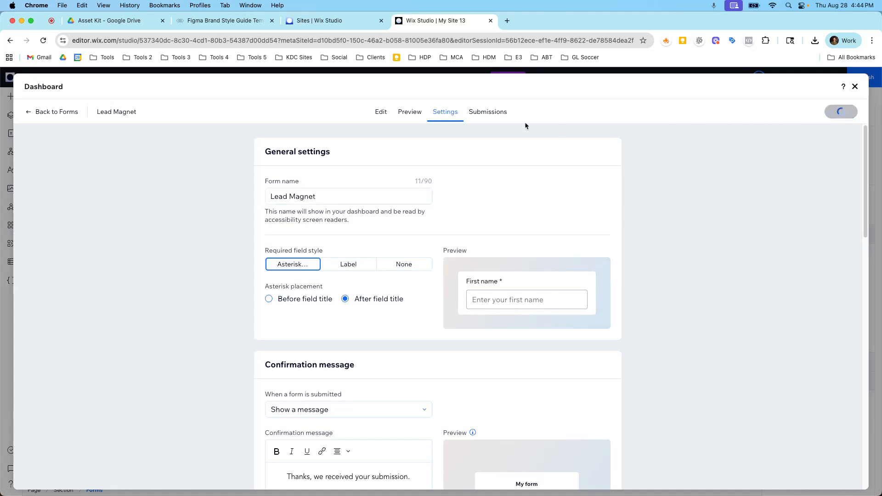
Change the form's heading text to Get Your Free Guide
click(384, 113)
click(379, 220)
click(413, 173)
click(381, 148)
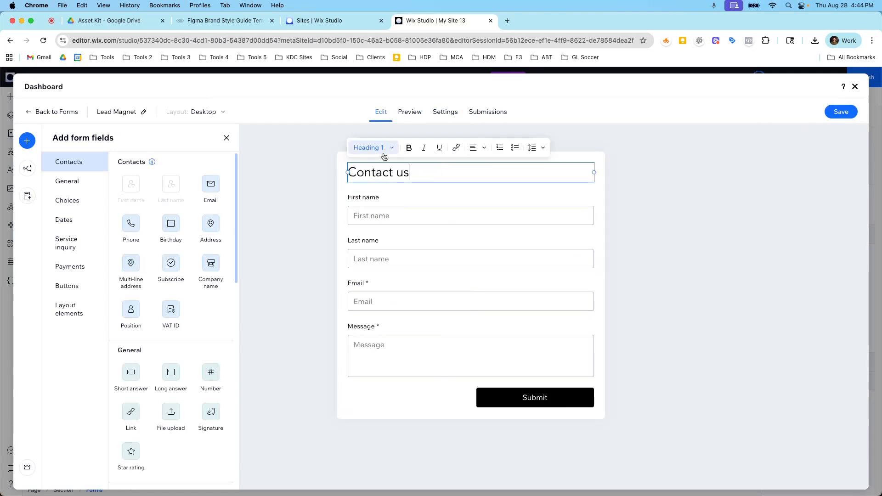
key(super+a)
text(Get Y)
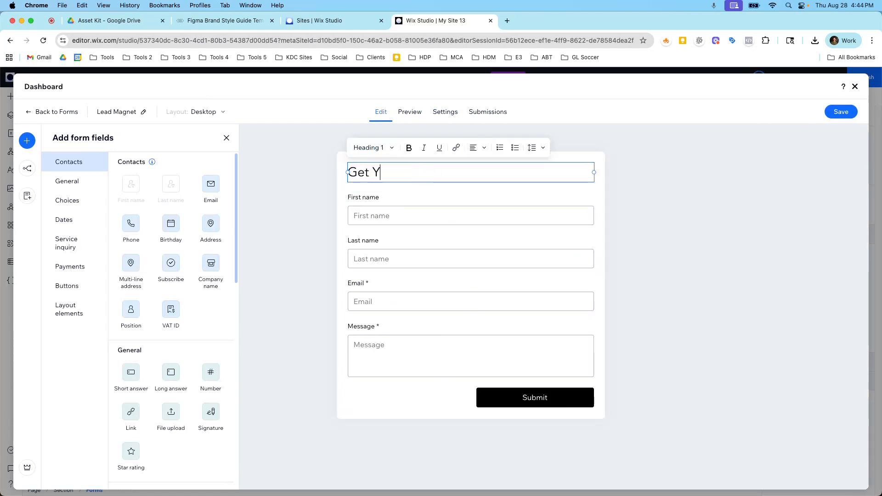
text(our Free Guide)
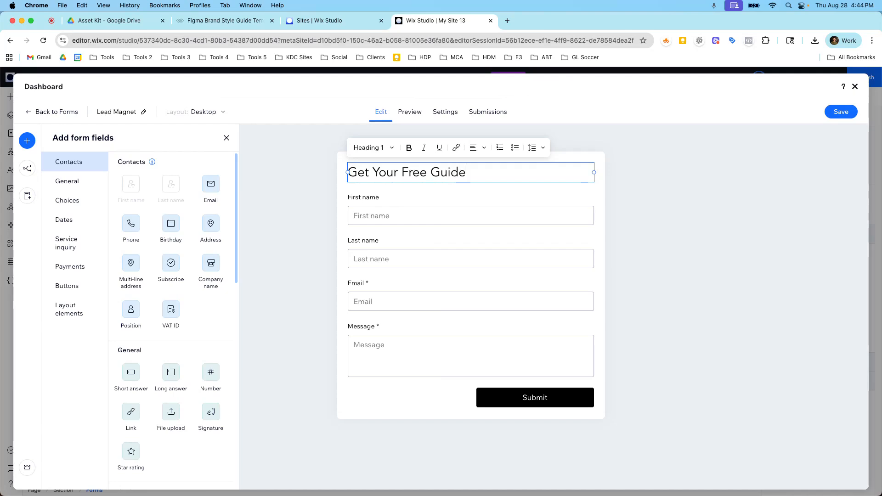
Make the First name and Last name fields required
click(600, 211)
click(467, 224)
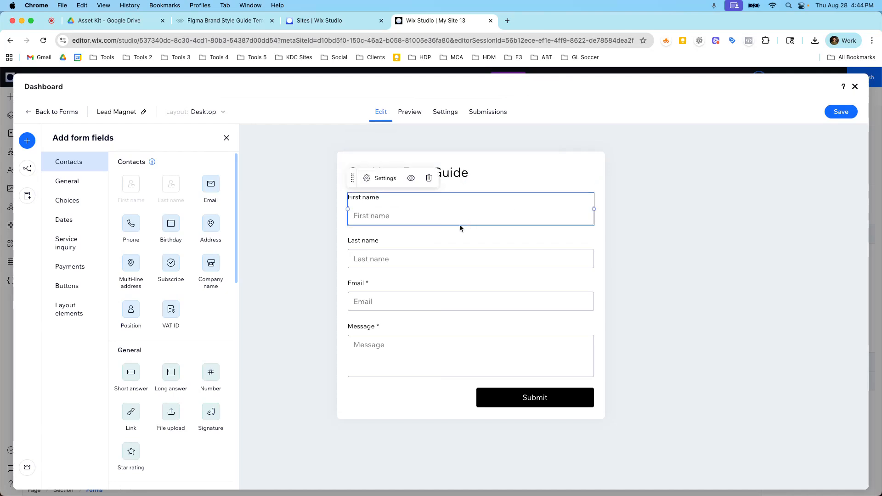
click(379, 178)
click(849, 234)
click(522, 240)
click(850, 234)
Delete the Message field from the form
click(481, 302)
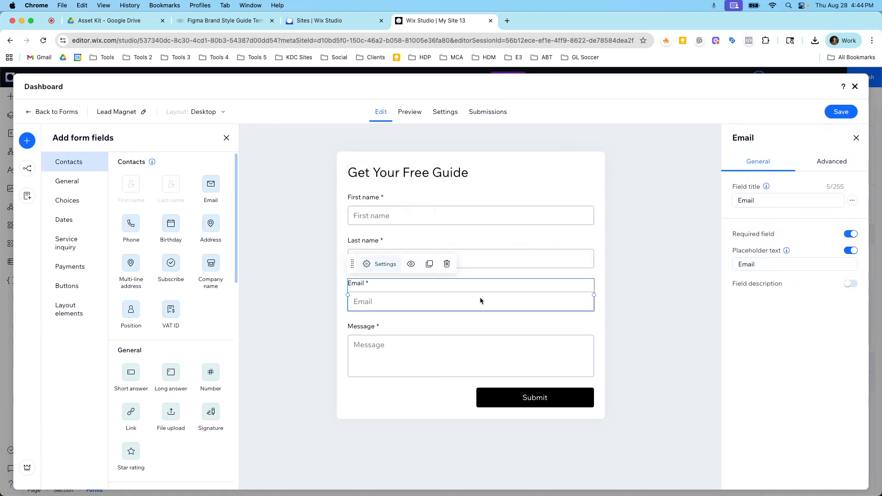
click(439, 368)
click(446, 307)
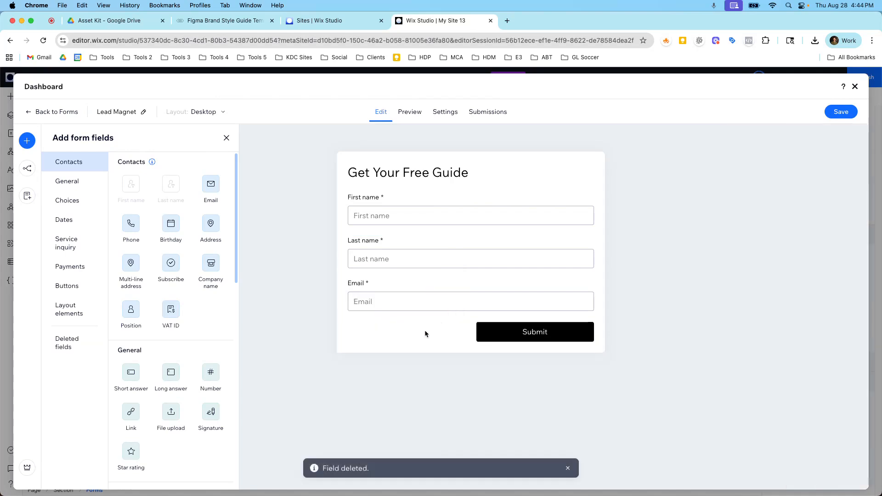
Add a Subscribe checkbox field and make it required and checked by default
scroll(194, 367, down, 2)
scroll(174, 257, up, 2)
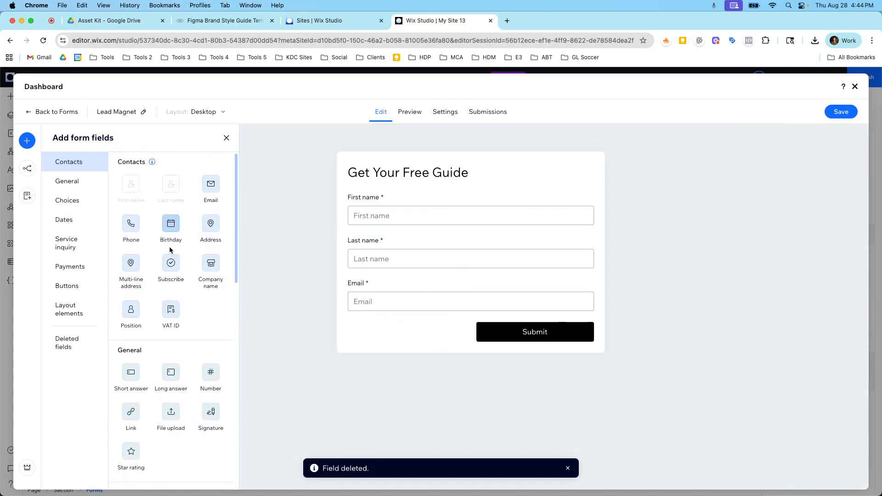
click(171, 262)
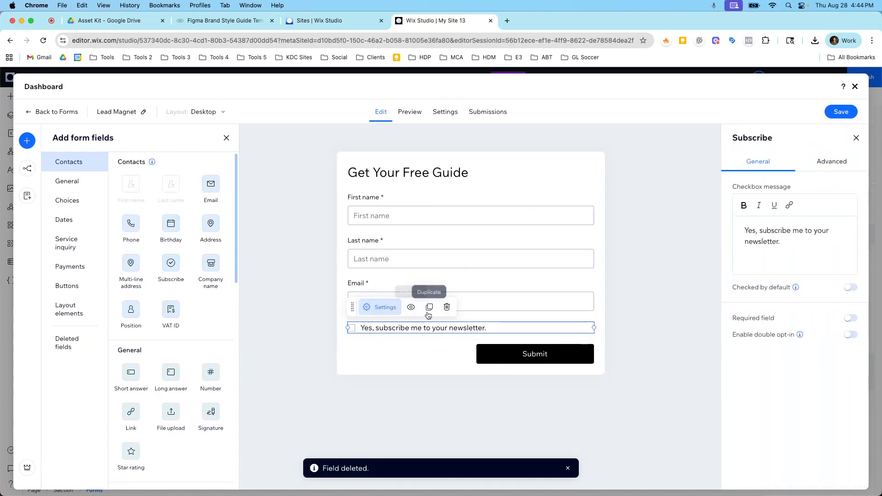
click(850, 318)
click(851, 287)
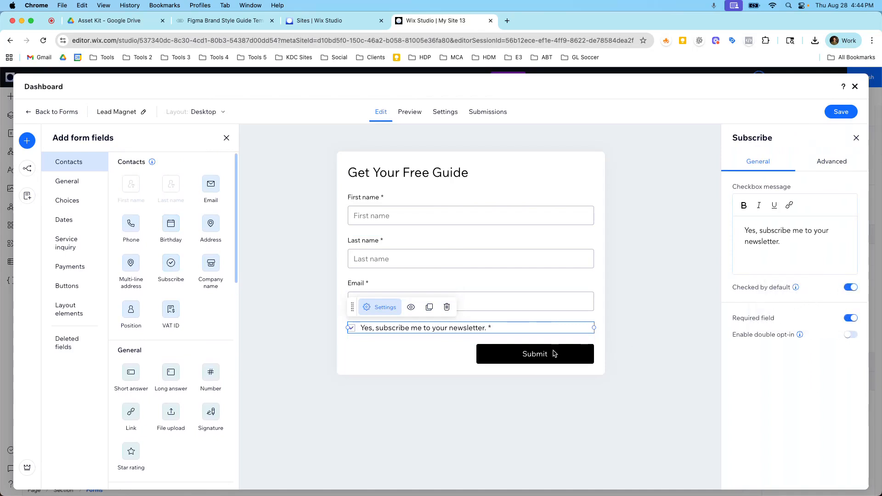
Relabel the submit button as Get Your Free Resource
click(486, 358)
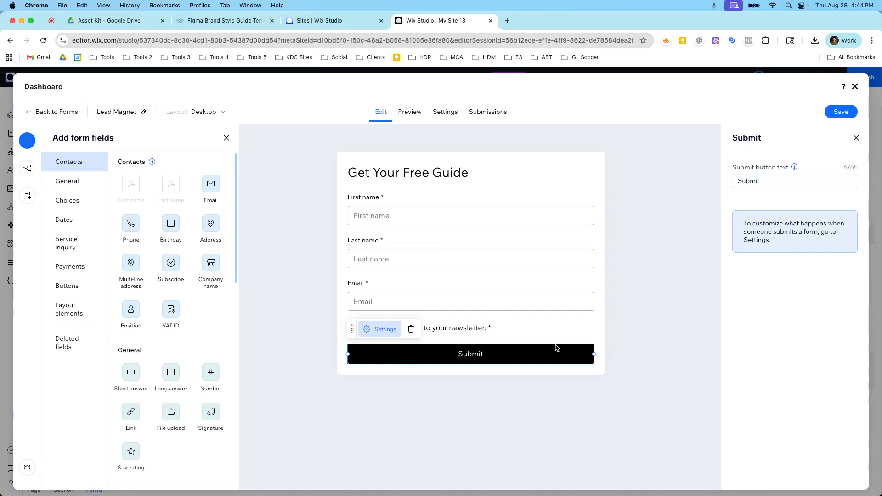
click(749, 180)
double_click(748, 180)
text(Ge)
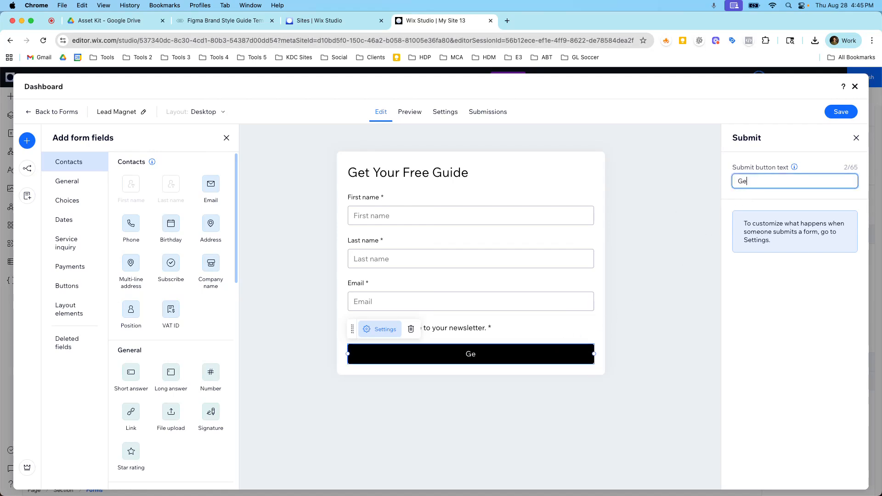
text(t Your Free Resource)
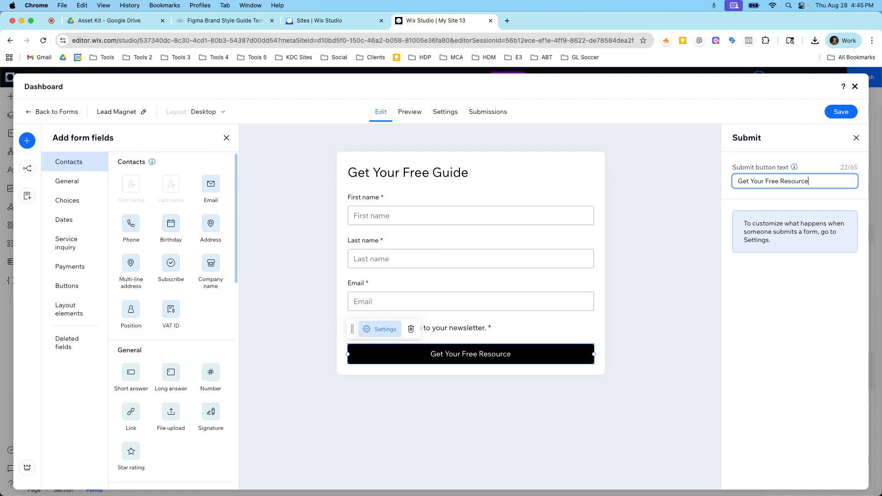
Restore the submit button text to Submit
triple_click(778, 181)
text(Submit)
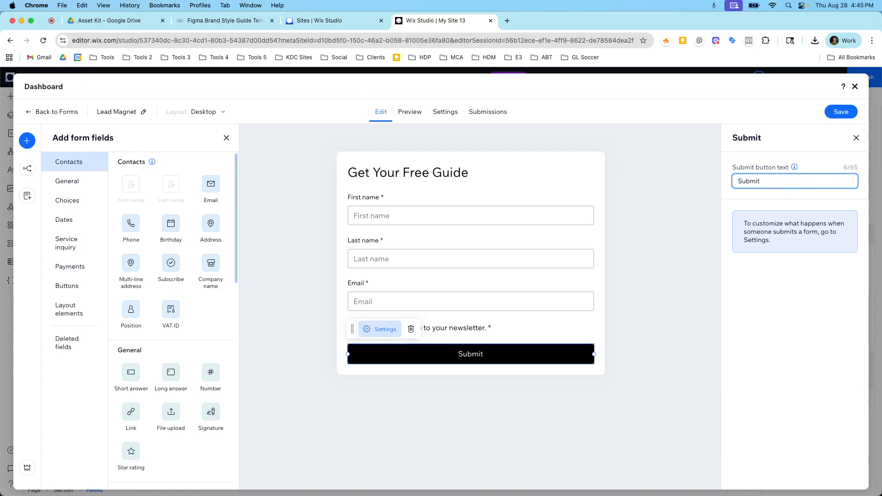
Add a Header layout element to the form and delete it
click(461, 286)
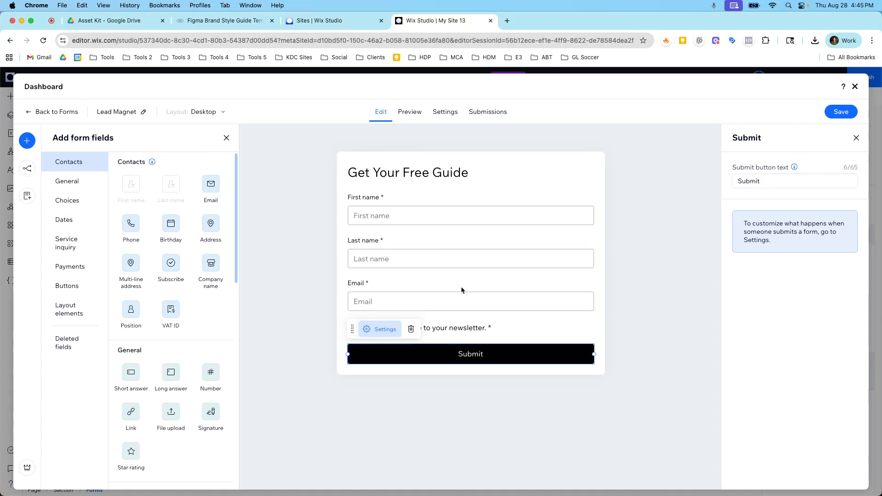
click(408, 164)
click(405, 170)
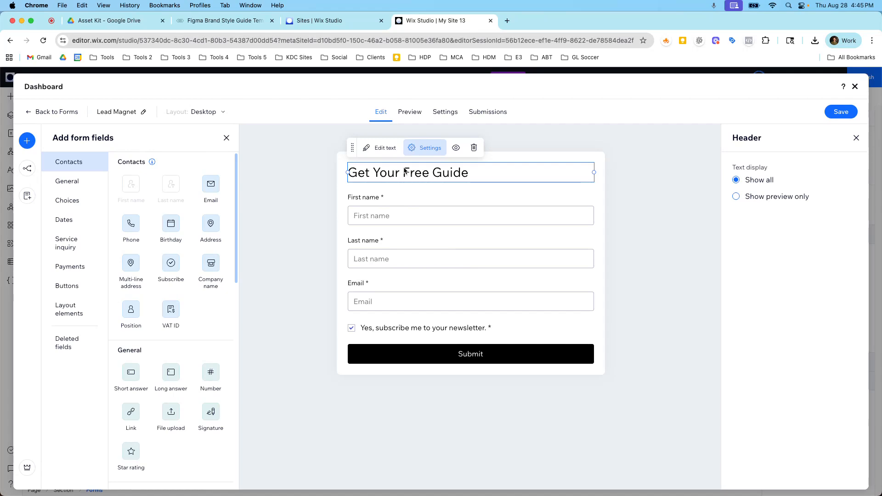
scroll(200, 340, down, 15)
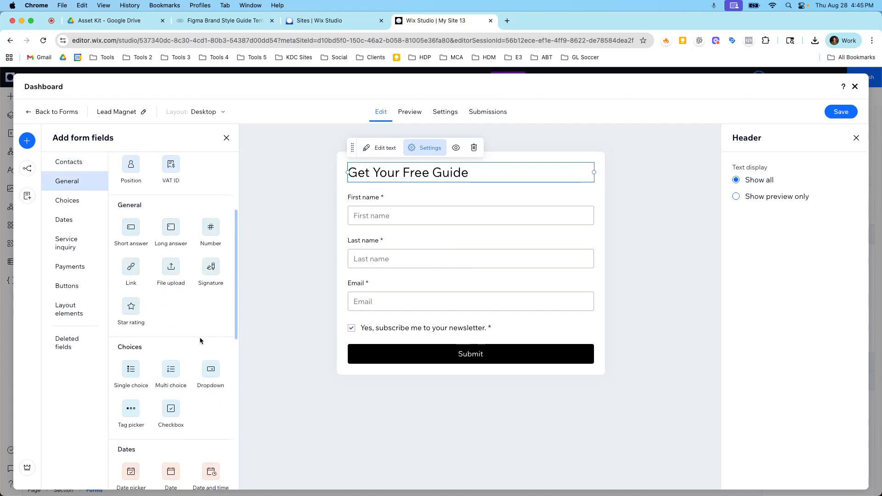
scroll(199, 342, down, 1)
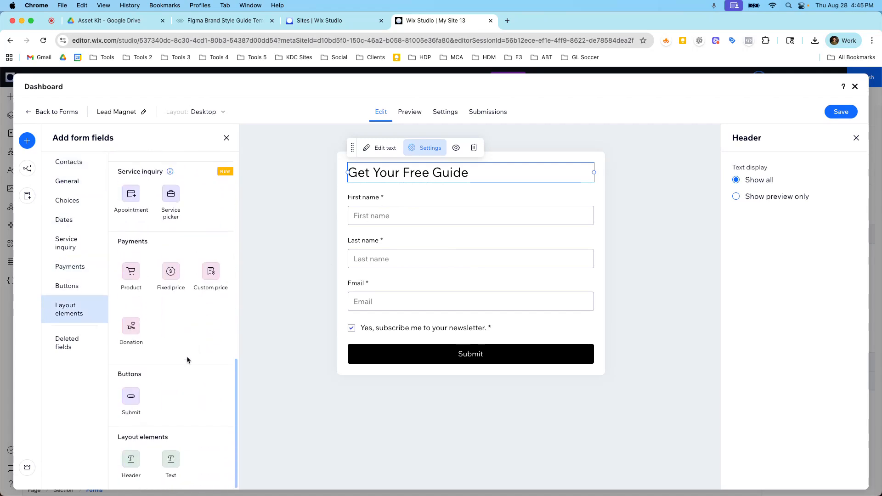
click(138, 464)
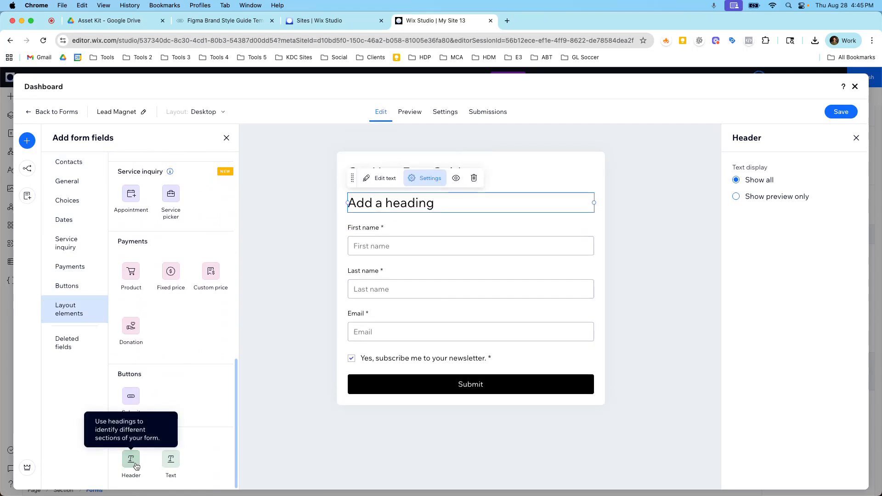
click(474, 178)
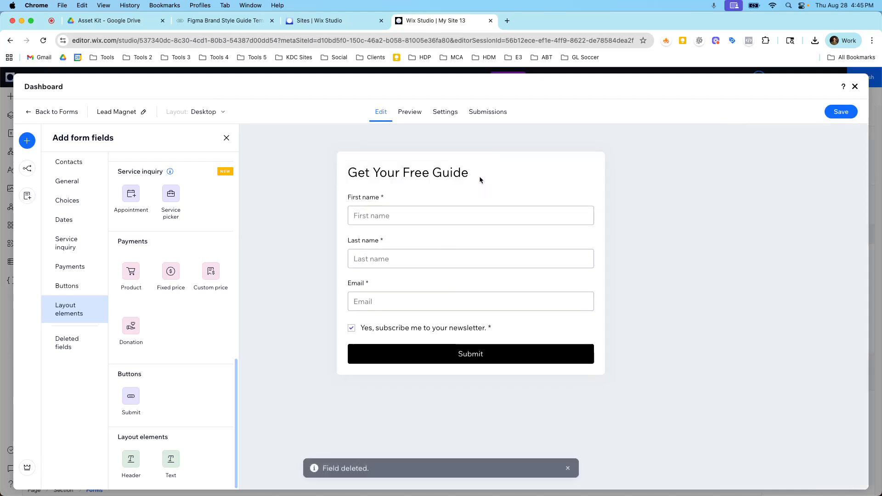
Add a Text layout element beneath the heading, then delete it
click(179, 457)
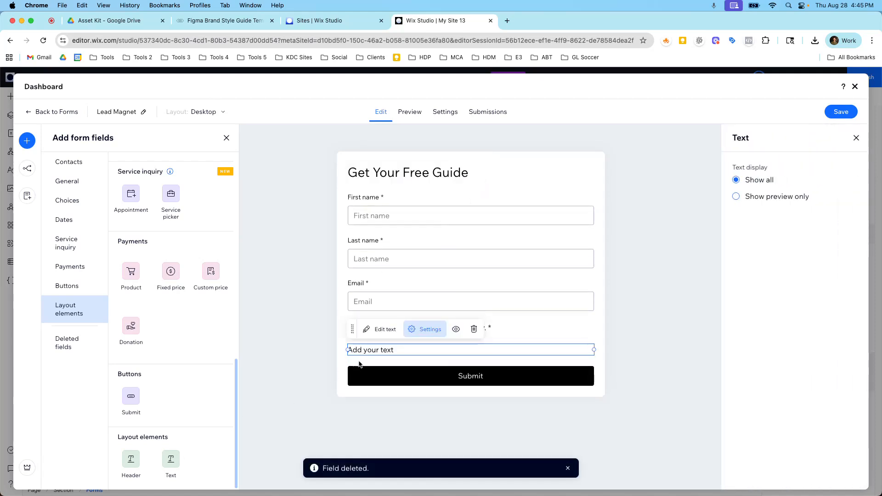
drag(352, 329, 358, 191)
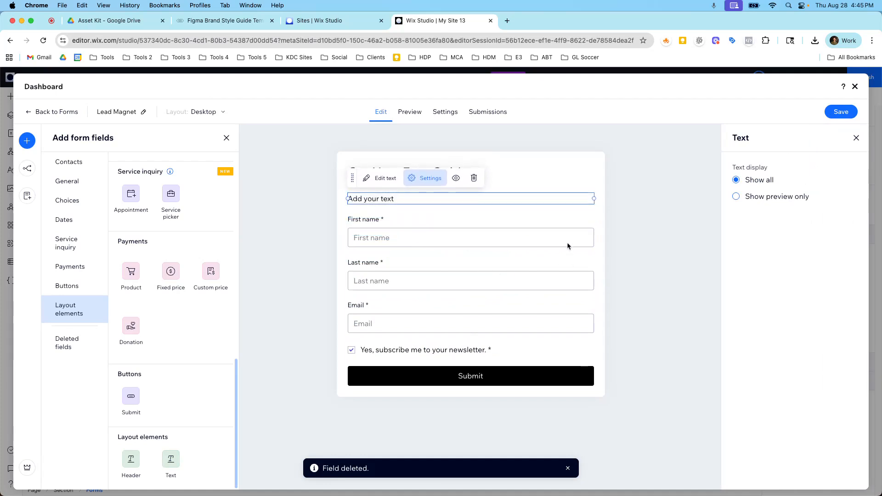
click(592, 238)
drag(595, 236, 557, 240)
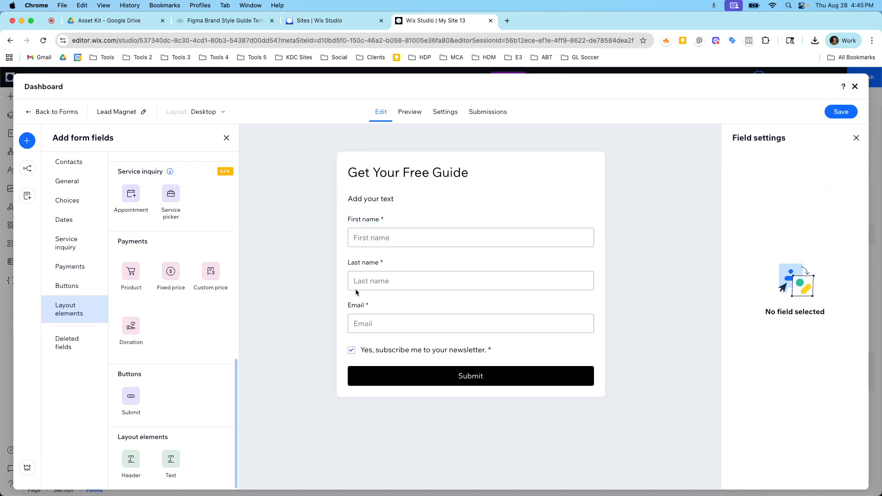
click(356, 279)
mouse_move(356, 279)
mouse_down()
mouse_move(352, 233)
mouse_move(351, 283)
mouse_up()
click(366, 199)
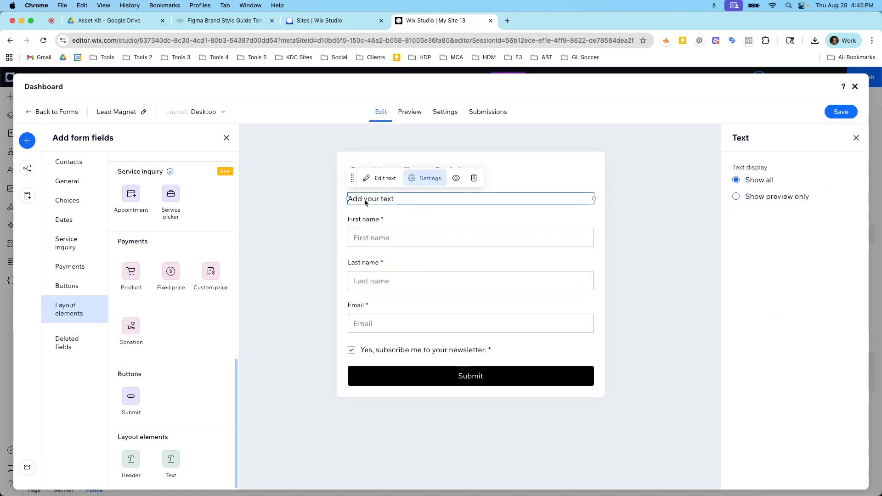
click(473, 178)
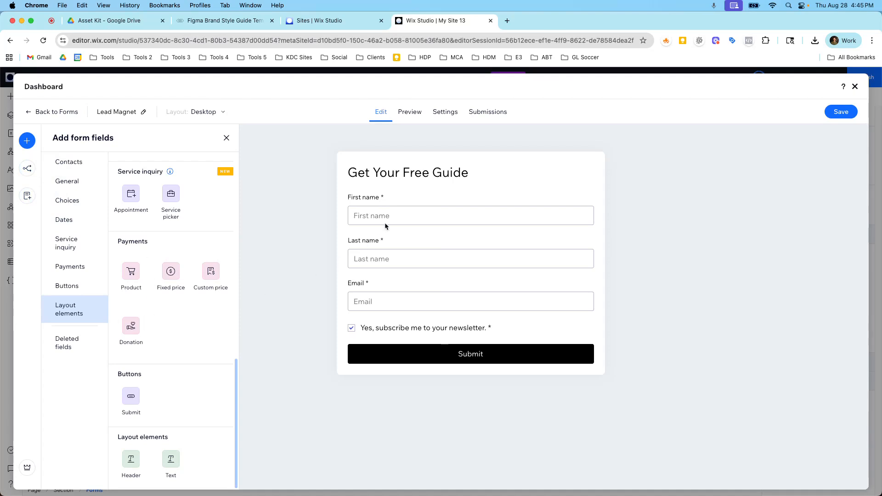
Save the Lead Magnet form
click(352, 220)
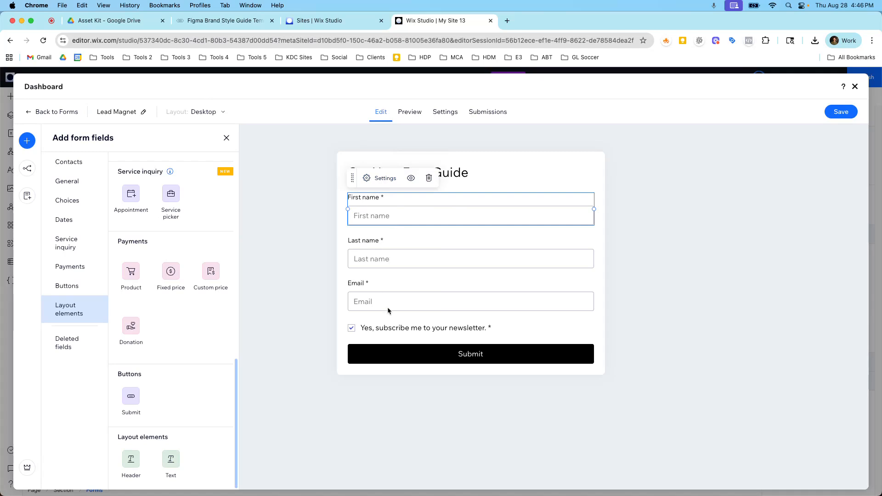
scroll(150, 318, up, 15)
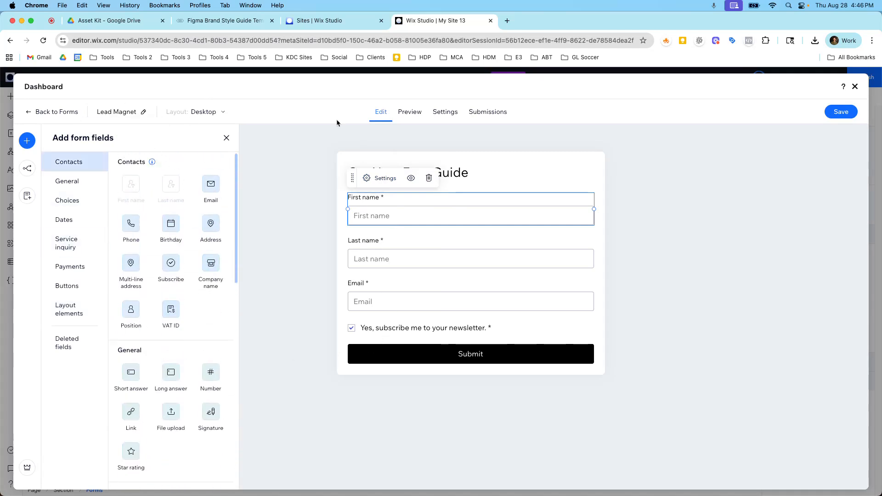
click(846, 114)
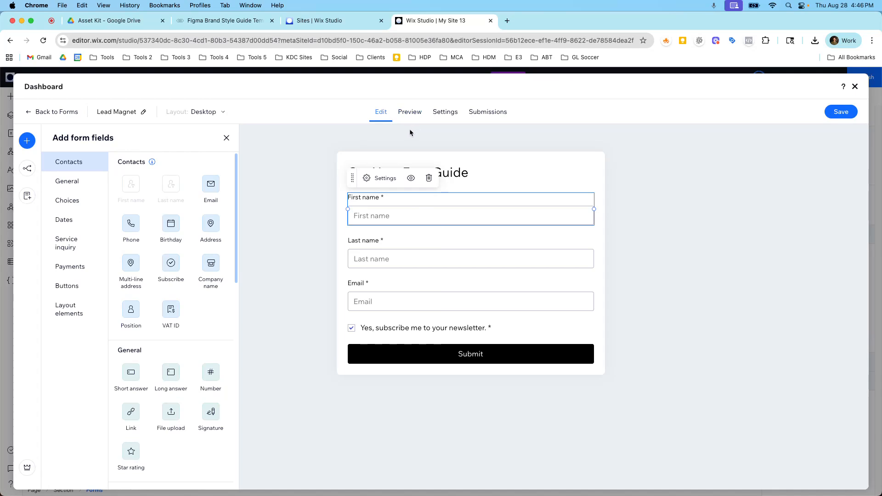
Review the form settings, including the confirmation message options, notifications, spam filter and form status
click(437, 120)
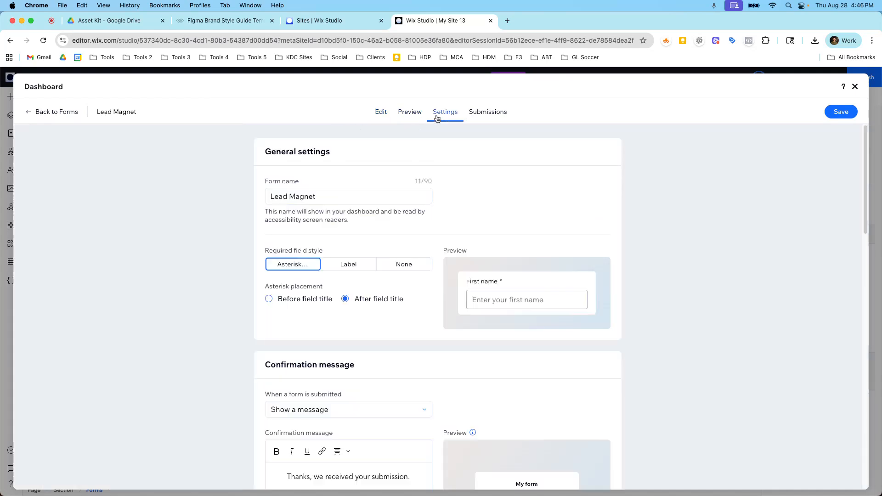
scroll(431, 177, down, 5)
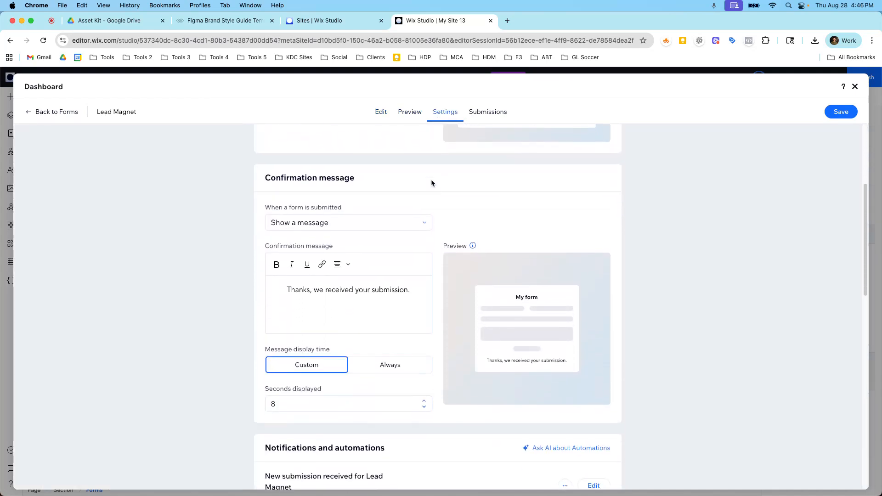
click(400, 223)
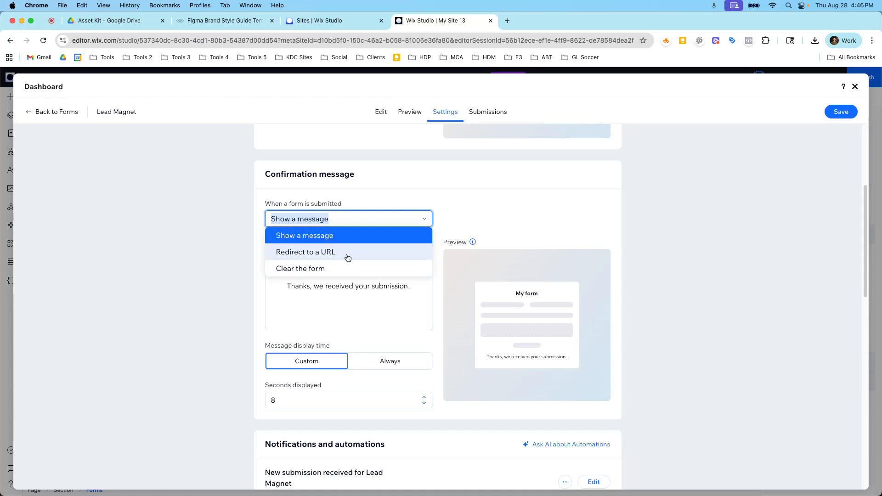
click(449, 220)
scroll(448, 246, down, 5)
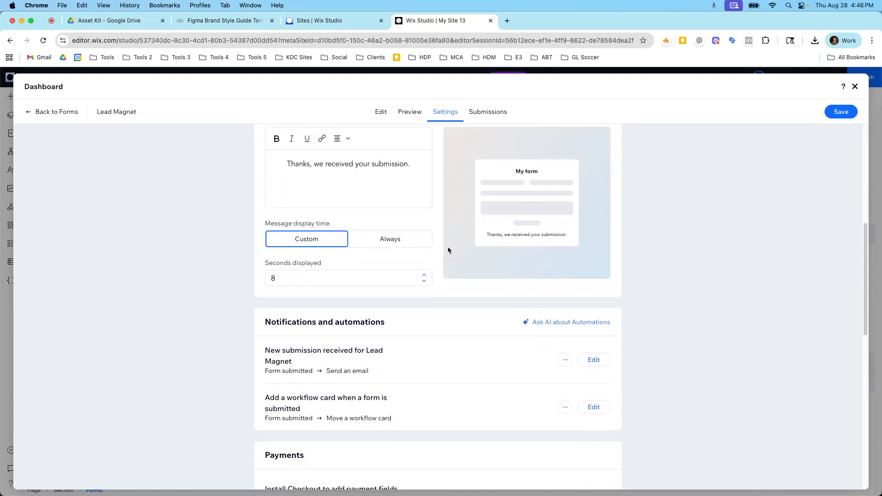
scroll(447, 248, up, 1)
scroll(445, 250, down, 5)
scroll(445, 250, down, 6)
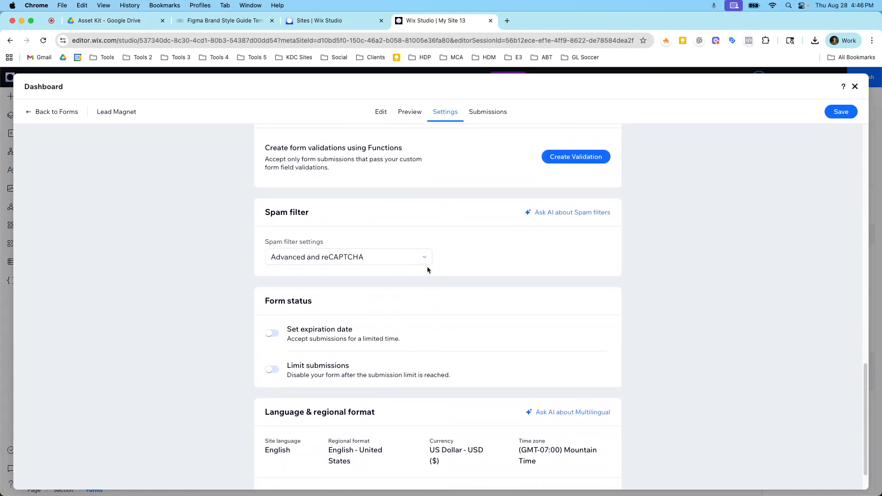
scroll(426, 266, down, 1)
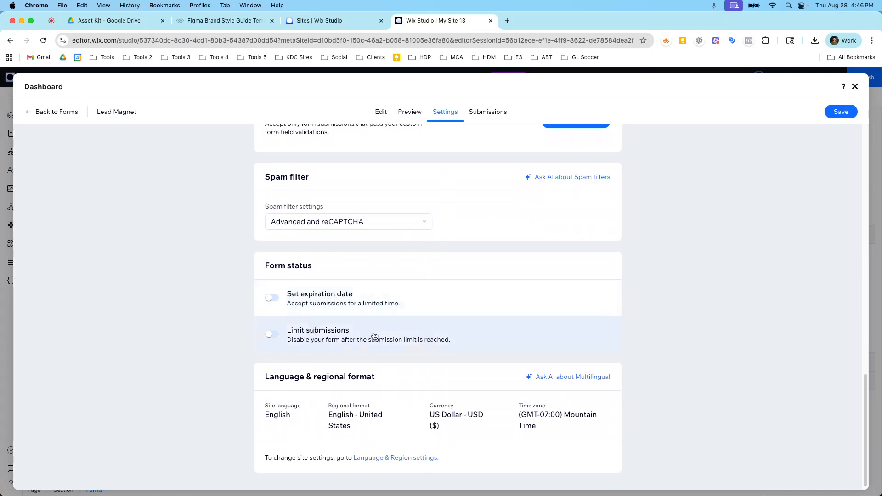
scroll(433, 299, up, 6)
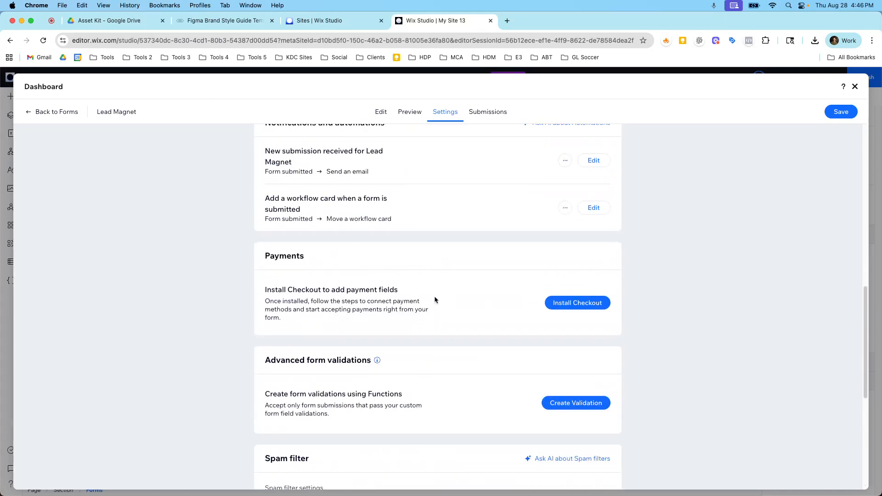
scroll(529, 294, up, 3)
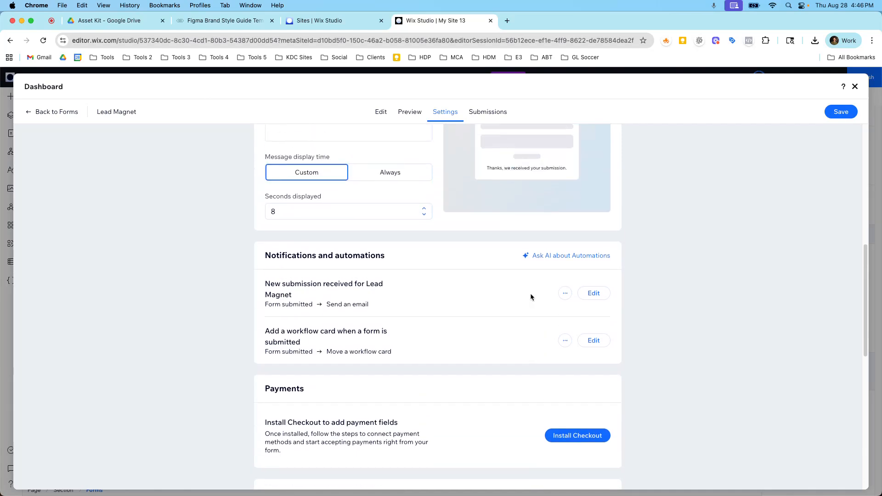
Scroll back through the form settings and save the Lead Magnet form
scroll(432, 309, down, 1)
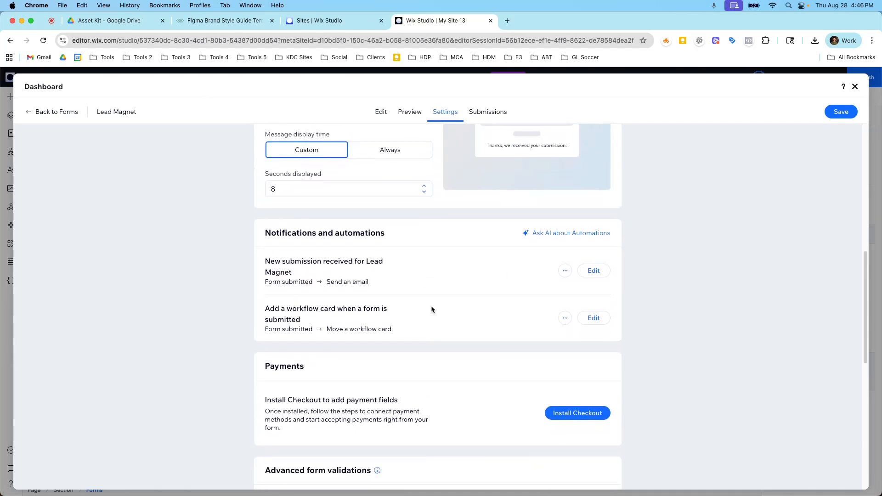
scroll(432, 309, down, 5)
scroll(431, 309, up, 10)
scroll(431, 309, up, 4)
scroll(432, 309, down, 7)
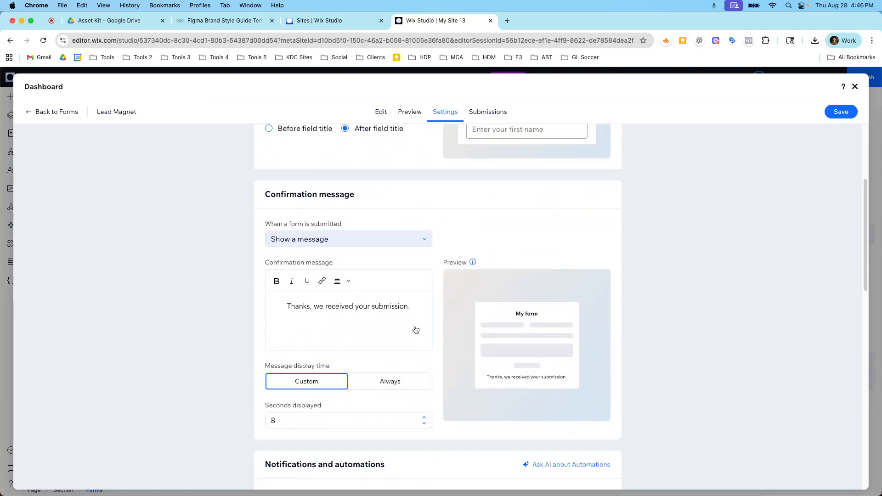
scroll(414, 329, up, 7)
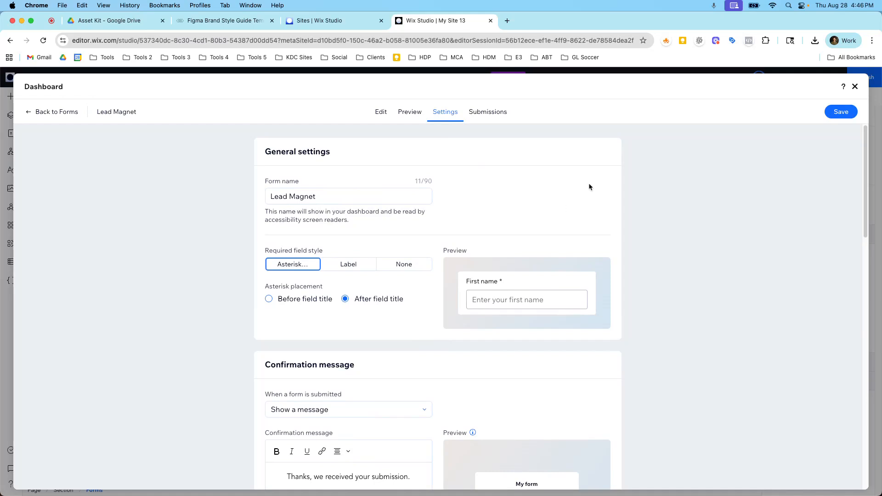
click(829, 112)
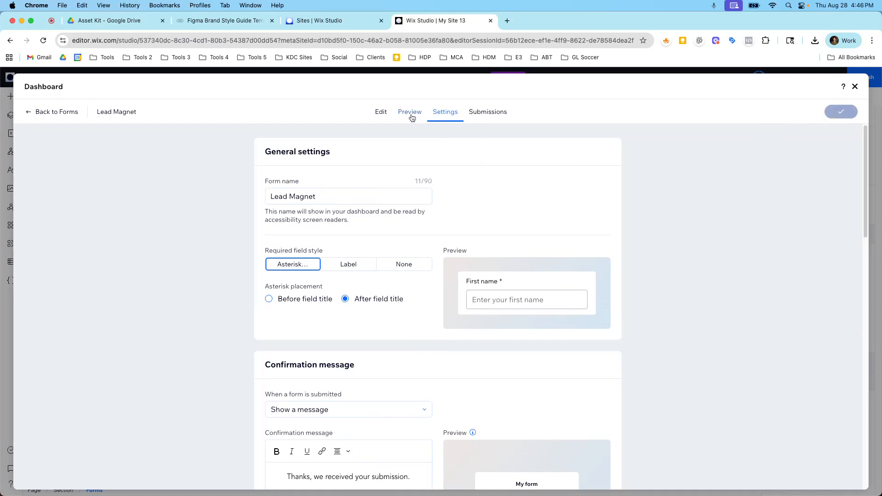
Preview the form, fill the name and email fields with autofilled contact details, tick the newsletter box and submit
click(411, 117)
click(378, 205)
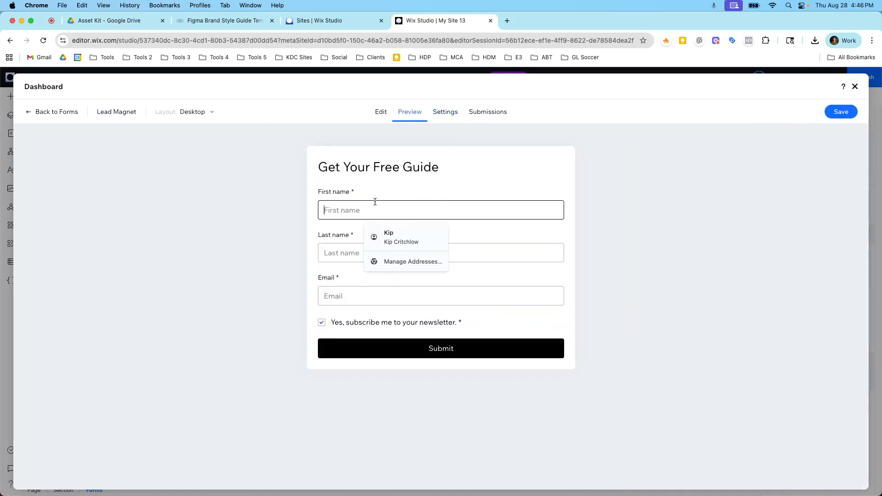
click(388, 238)
click(322, 322)
click(363, 348)
Clear the email and submit to test validation, then refill the email, tick the newsletter box and submit again
triple_click(357, 297)
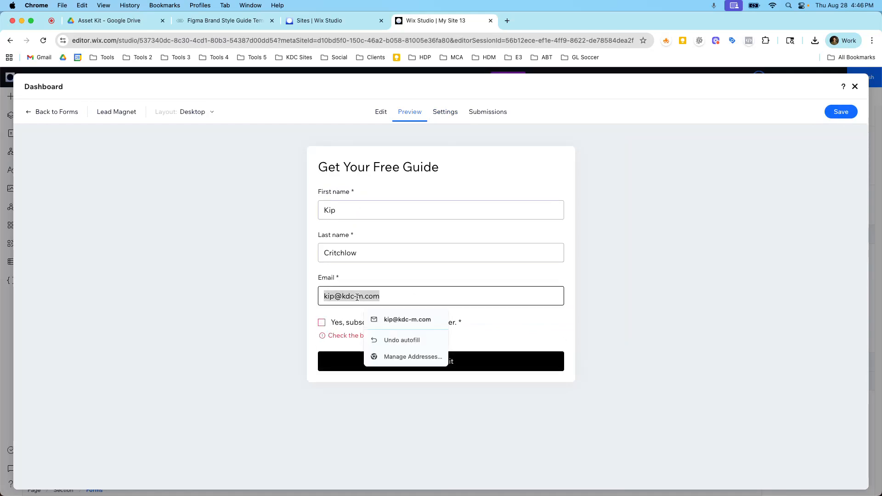
key(BackSpace)
click(377, 356)
click(377, 249)
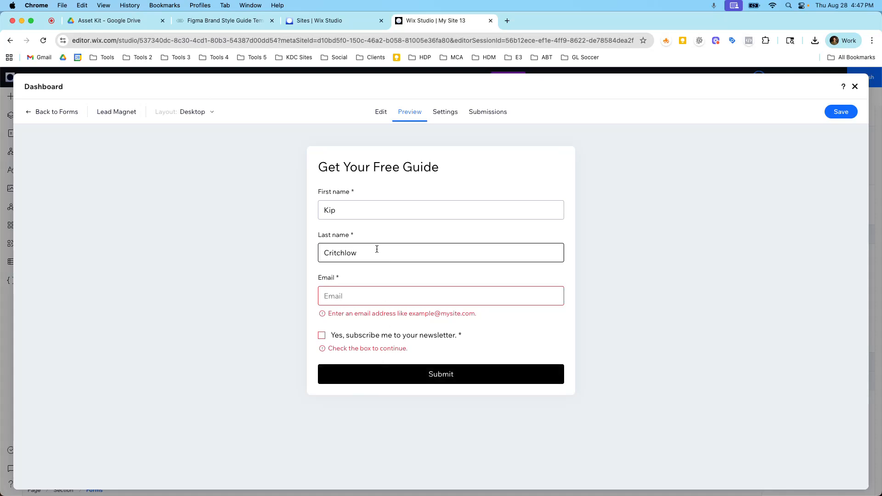
double_click(377, 250)
click(332, 298)
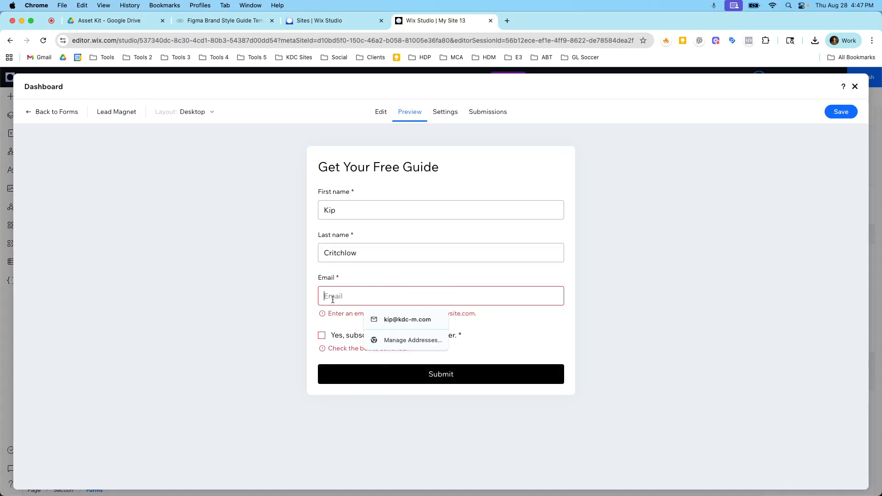
click(370, 318)
click(324, 323)
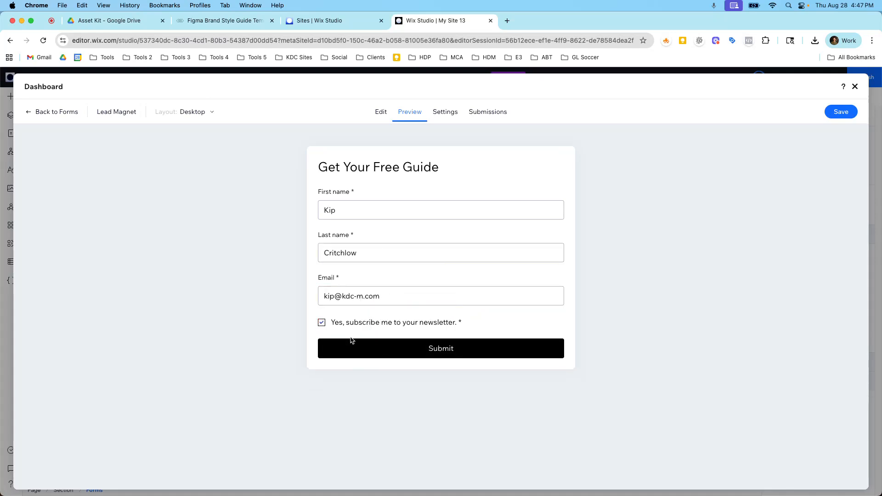
click(442, 347)
Return to the form editor, save the form and close the dashboard
click(380, 112)
click(840, 112)
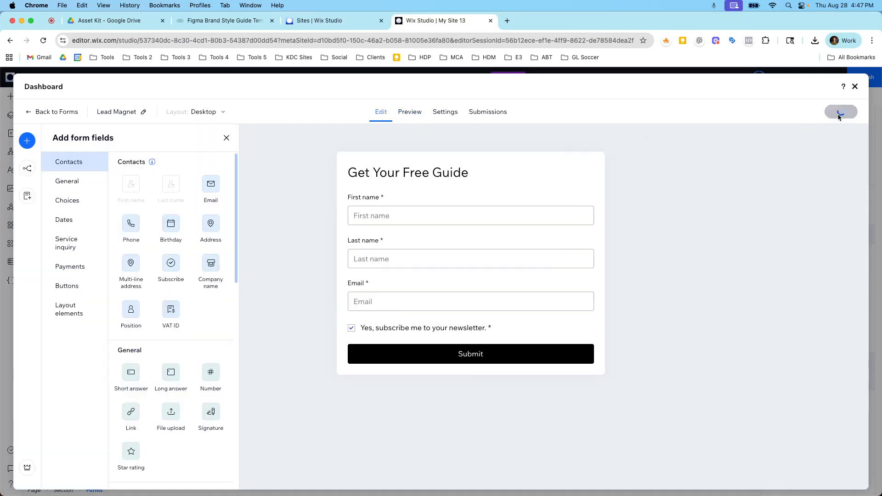
click(854, 86)
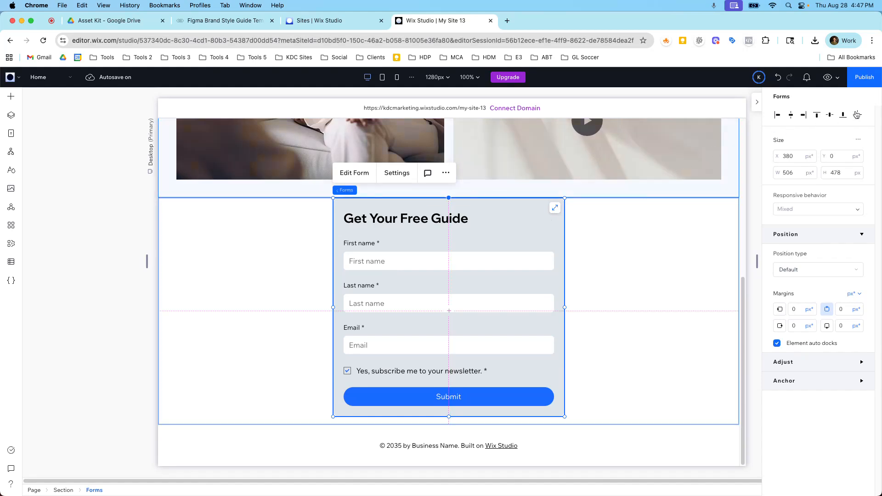
Switch the form widget to the Contact us form and back to Lead Magnet
click(396, 177)
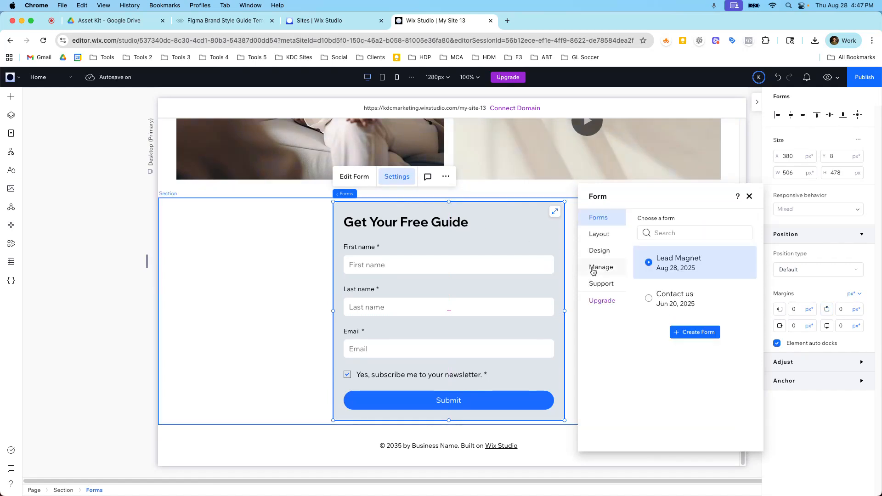
click(649, 298)
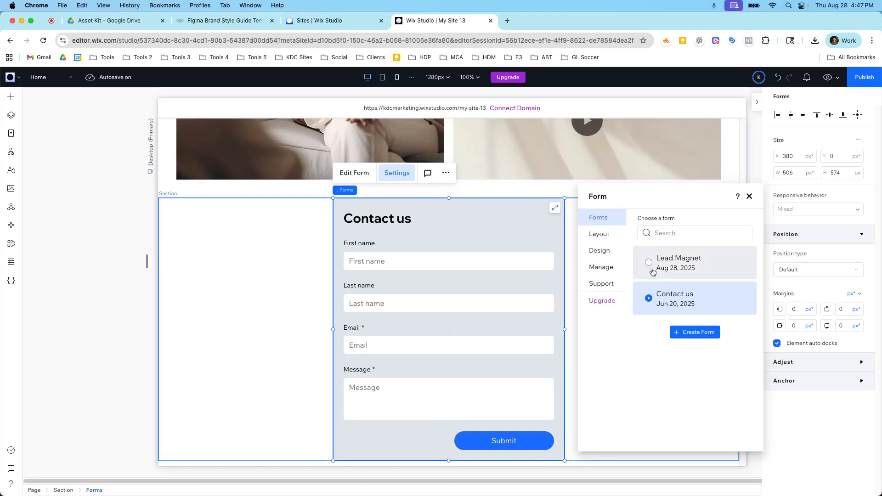
click(652, 269)
Set the form container's side padding and top and bottom padding to 32 px
click(600, 234)
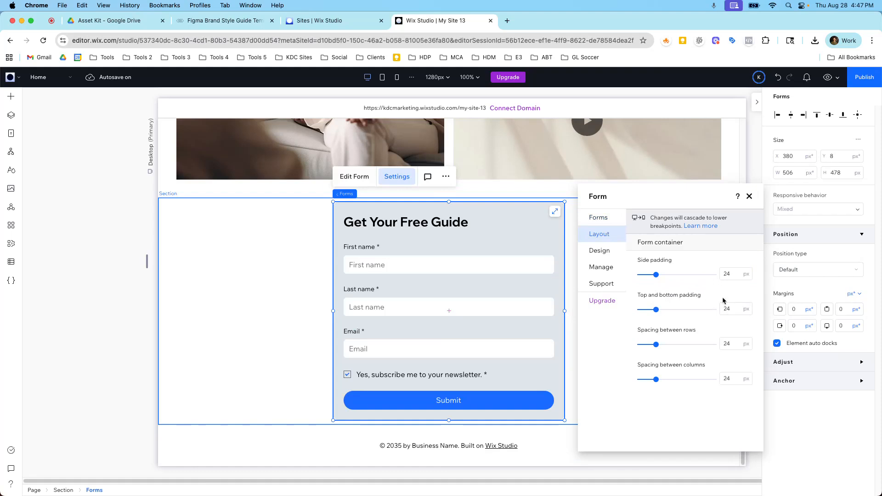
click(728, 274)
text(3)
key(Tab)
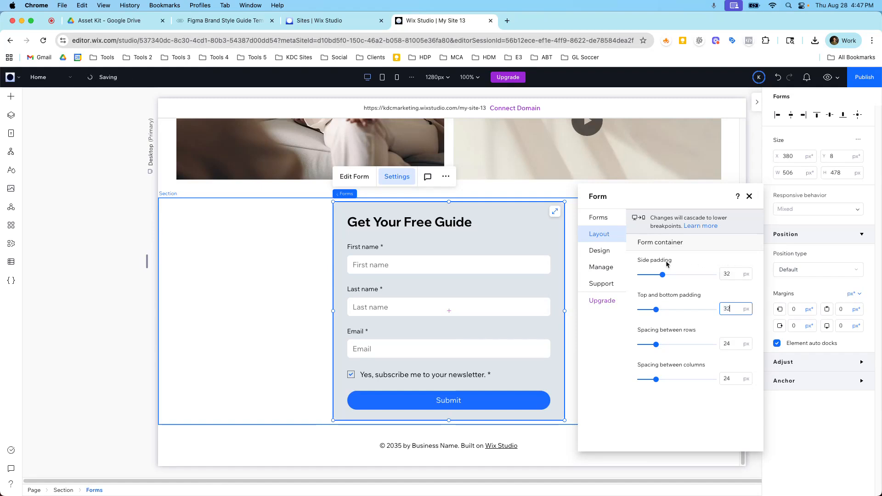
Try a different input style and a black fill for the submit button, then restore the rounded style and blue fill
click(599, 251)
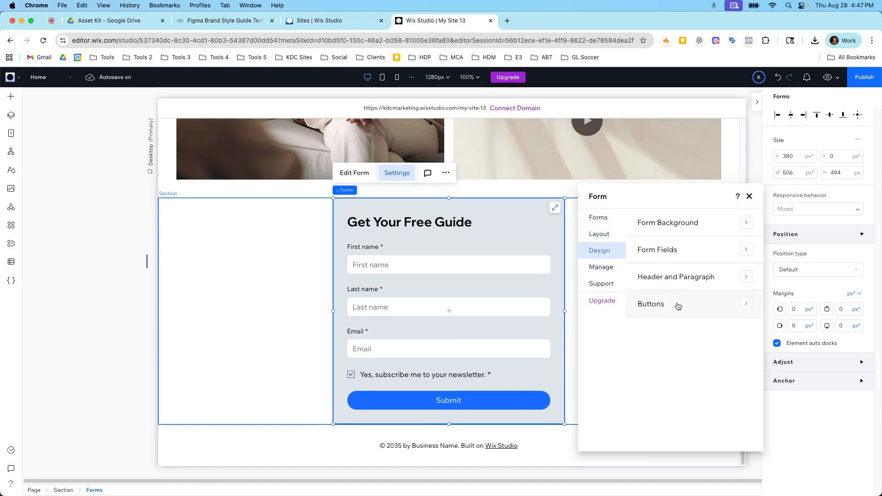
click(676, 303)
click(689, 253)
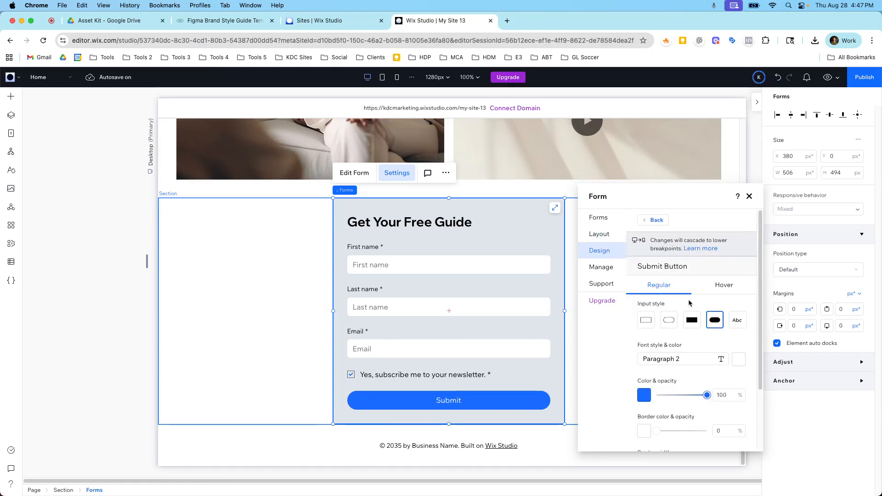
click(647, 320)
click(713, 320)
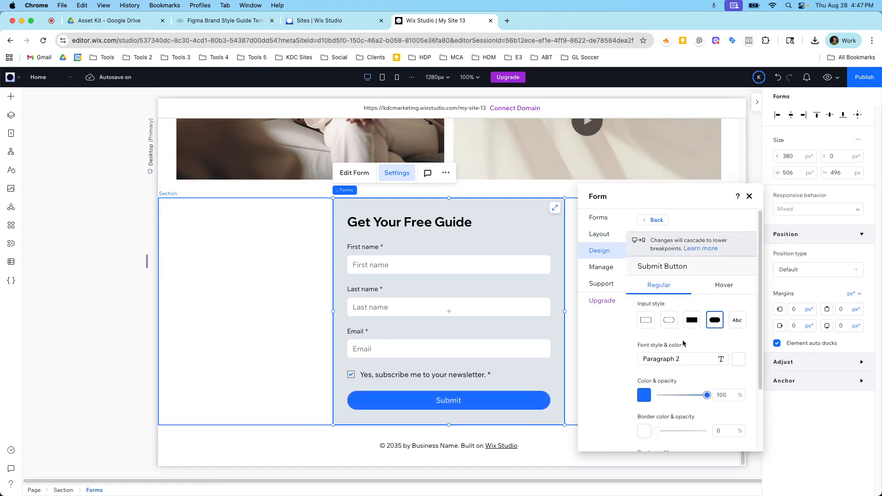
click(644, 395)
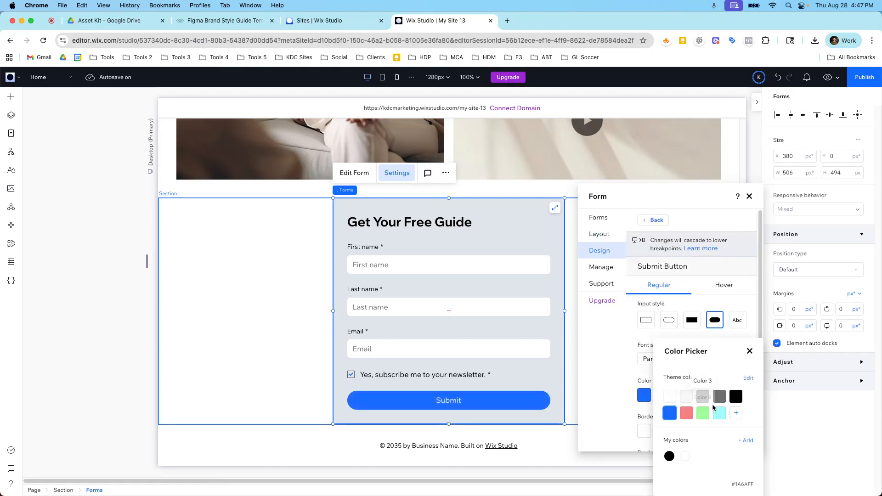
click(736, 396)
click(669, 413)
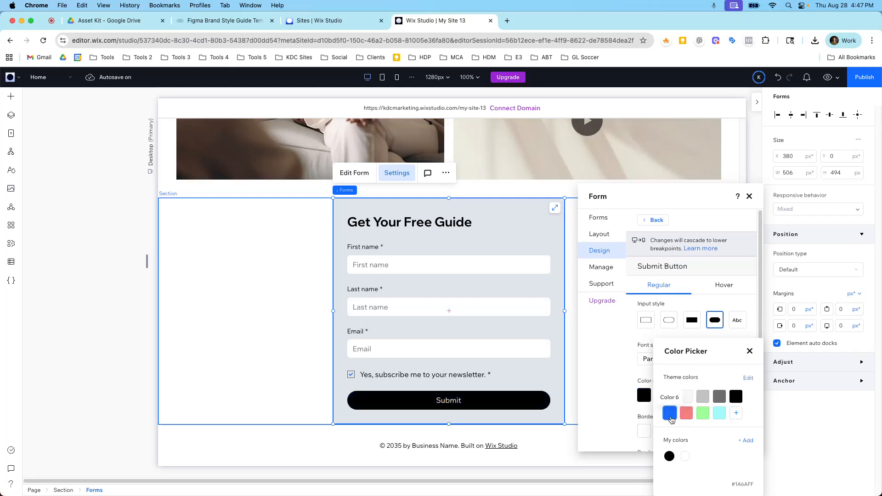
click(611, 259)
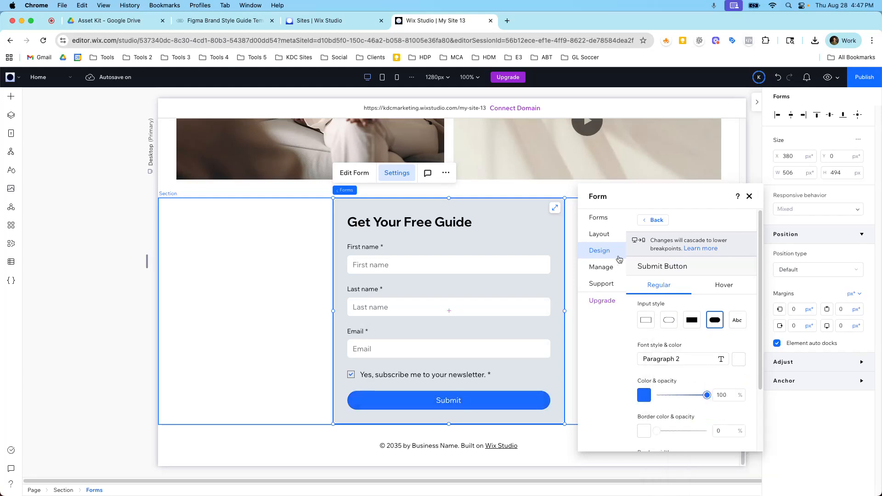
Inspect the form background's fill, border, corner radius and shadow settings
scroll(718, 316, down, 2)
scroll(680, 369, up, 3)
click(651, 220)
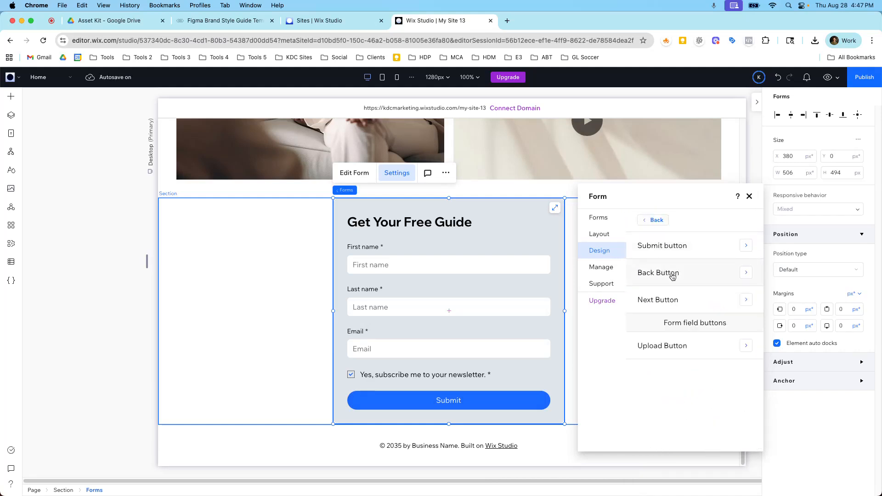
click(653, 220)
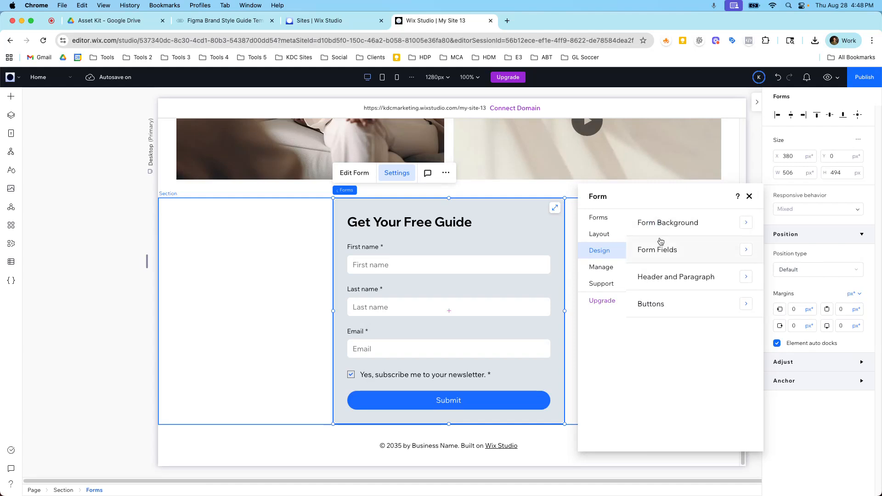
click(667, 227)
click(644, 297)
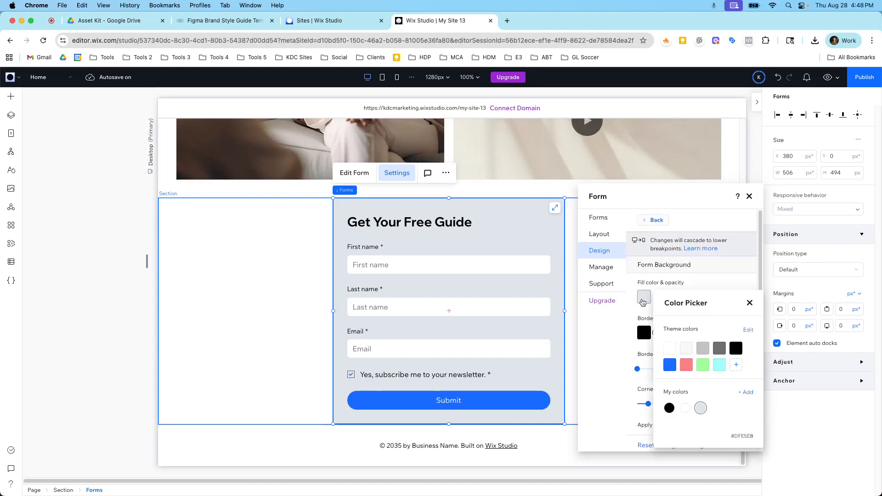
click(650, 222)
scroll(652, 299, down, 1)
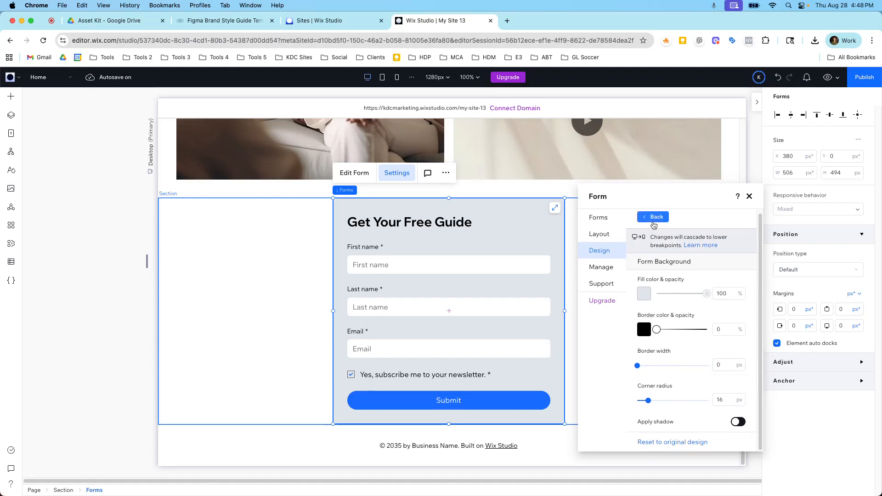
click(655, 218)
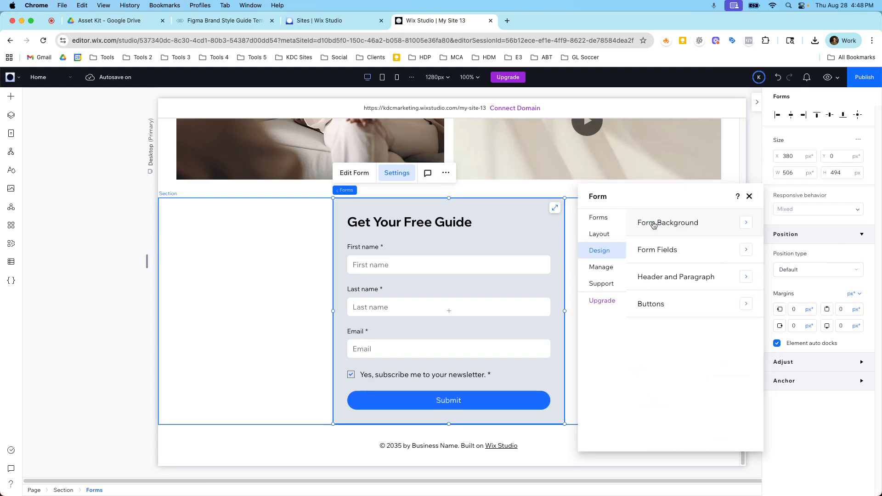
Browse the Manage and Support sections of the form settings and close the panel
click(609, 268)
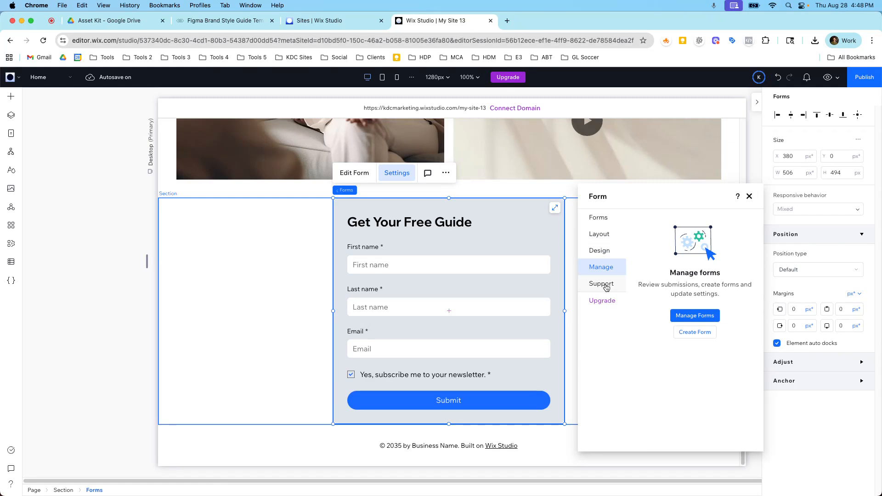
click(606, 288)
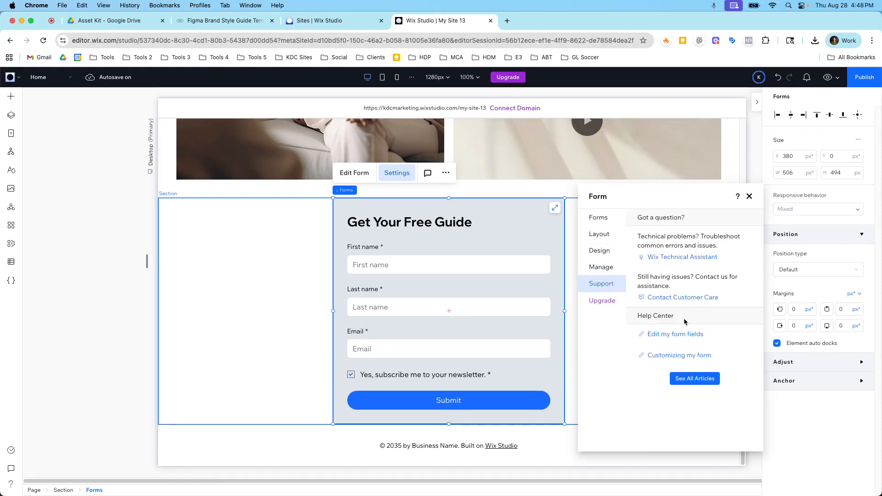
click(748, 199)
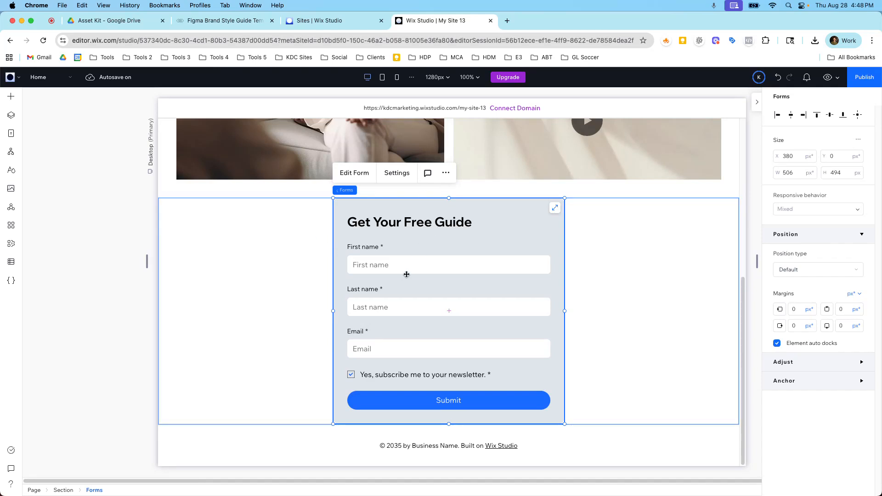
Open the site dashboard and go to the Automations page
click(10, 77)
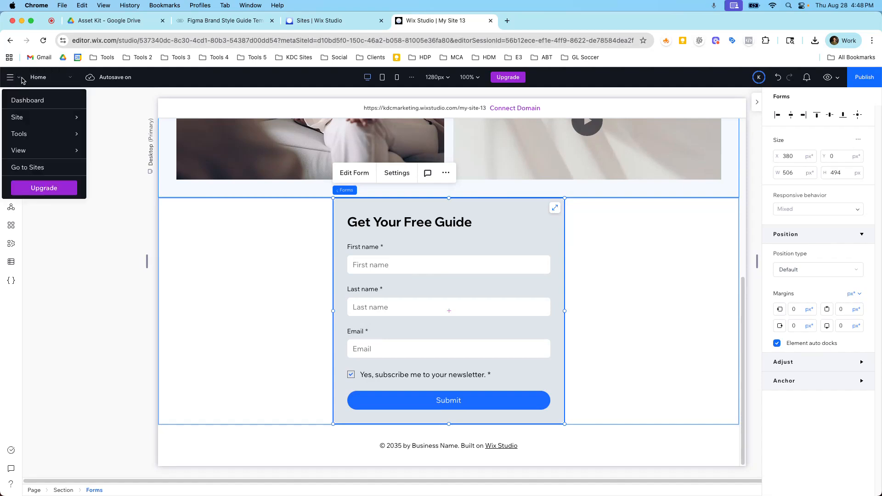
click(38, 106)
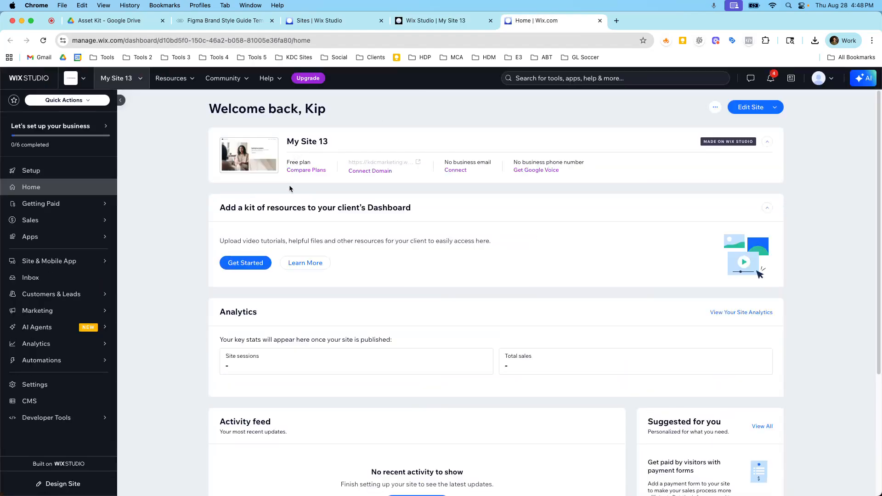
scroll(290, 196, down, 2)
scroll(290, 195, down, 4)
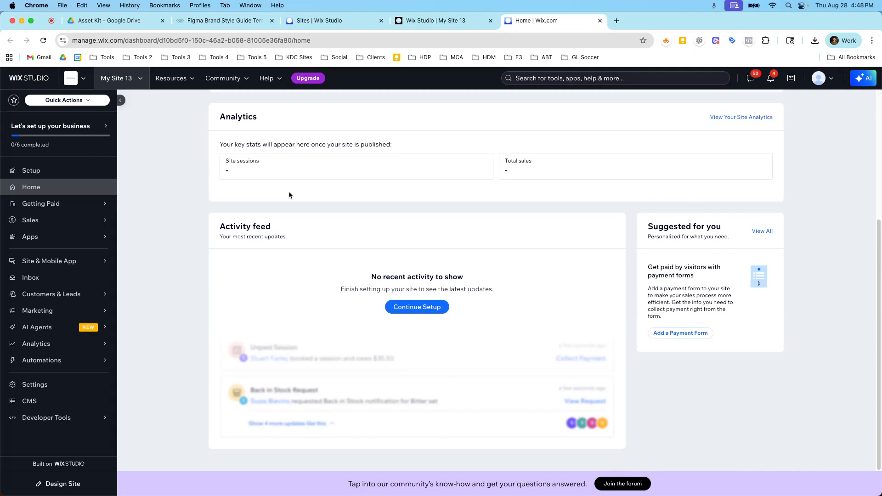
mouse_move(104, 360)
click(134, 357)
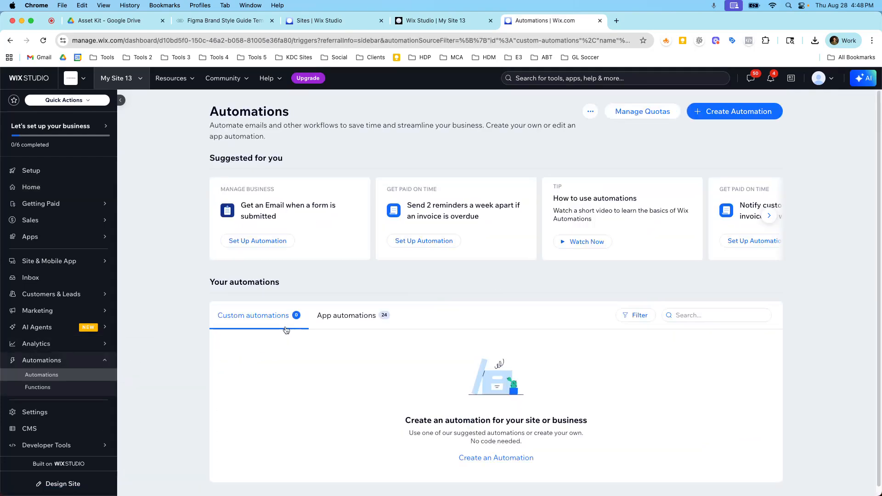
Start creating a new automation and browse the Engage with clients category
click(482, 459)
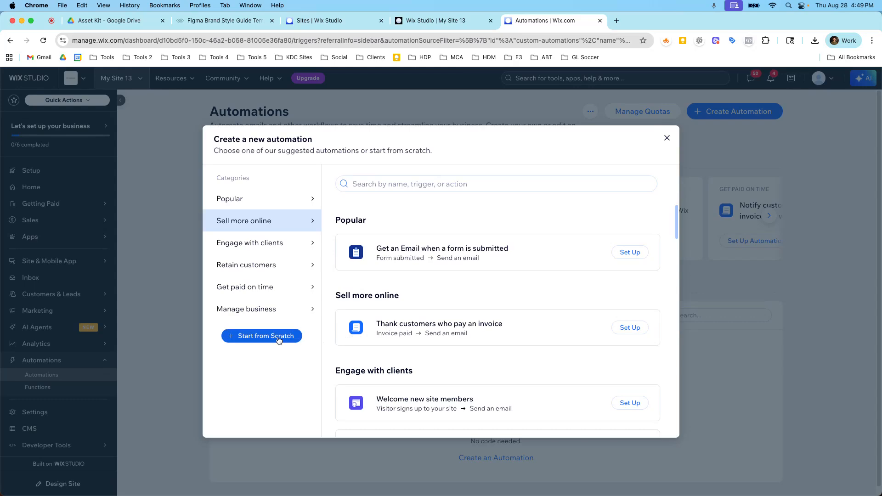
click(291, 243)
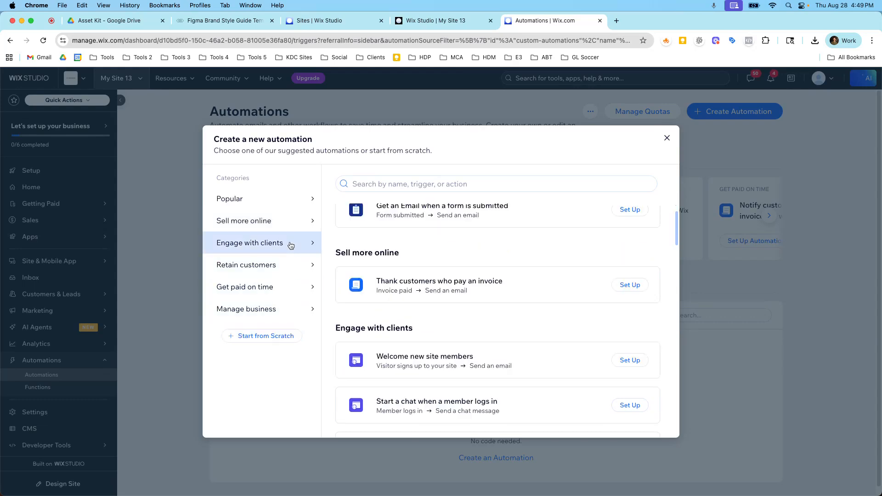
Start a new automation from scratch using the Wix Forms "Form submitted" trigger
click(277, 340)
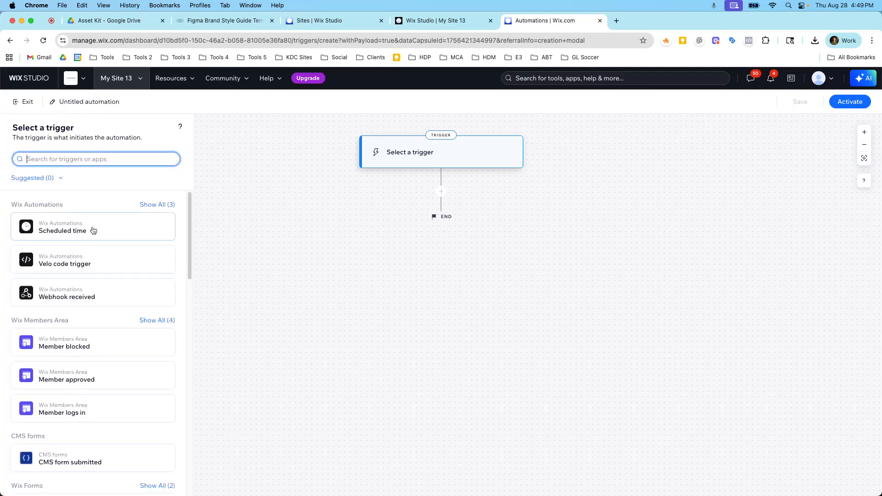
text(fo)
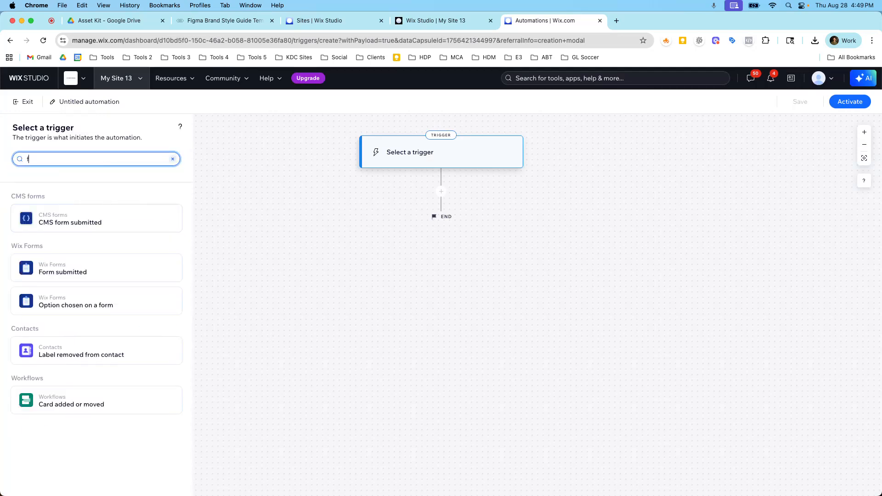
click(91, 273)
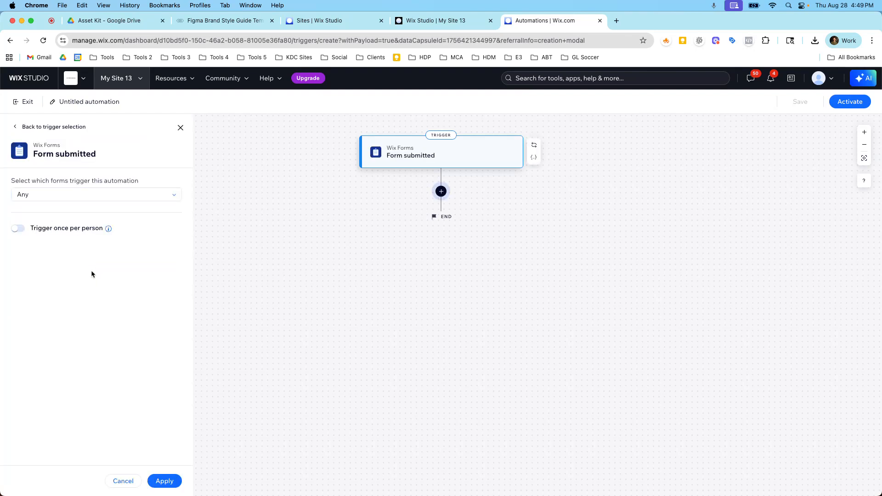
Limit the trigger to the specific form "Lead Magnet"
click(66, 200)
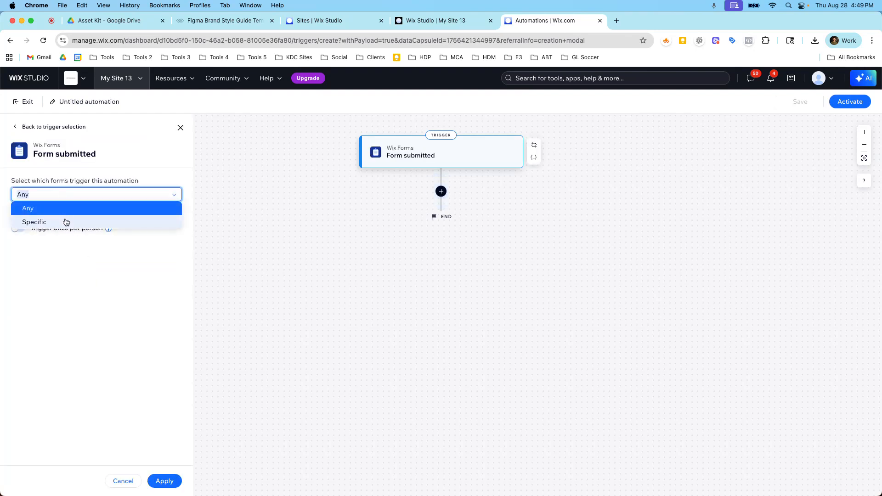
click(66, 222)
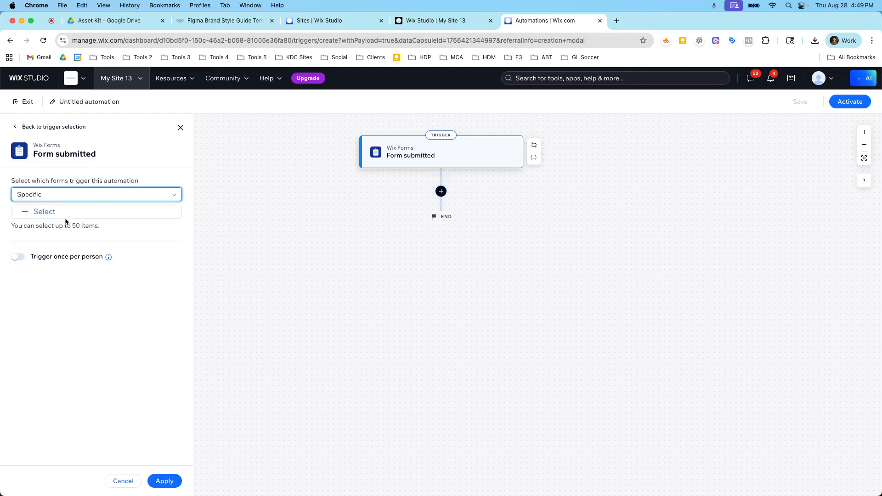
click(44, 213)
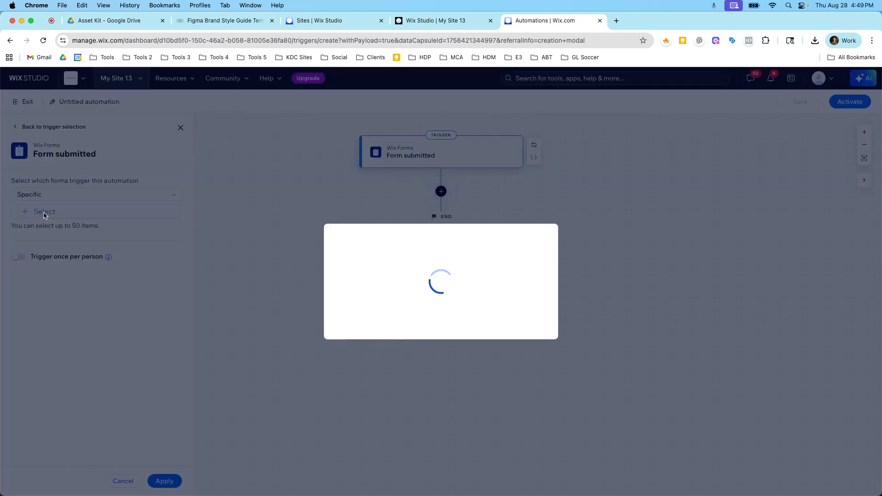
click(317, 286)
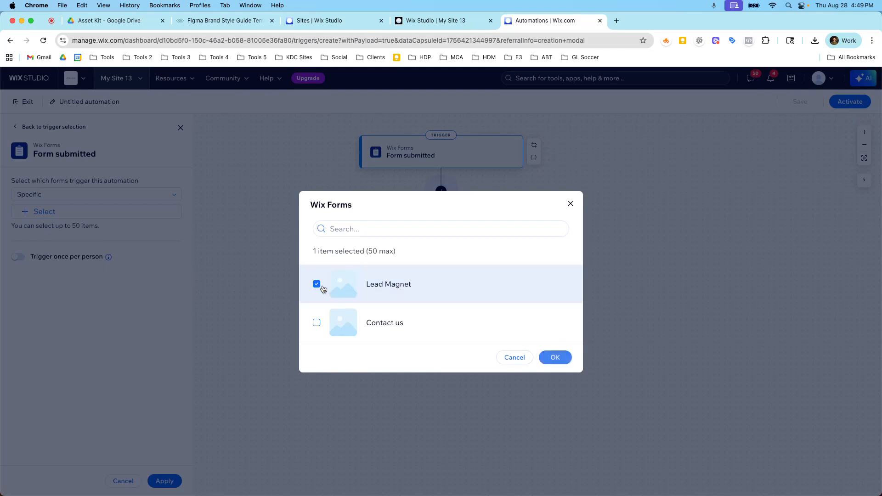
click(542, 357)
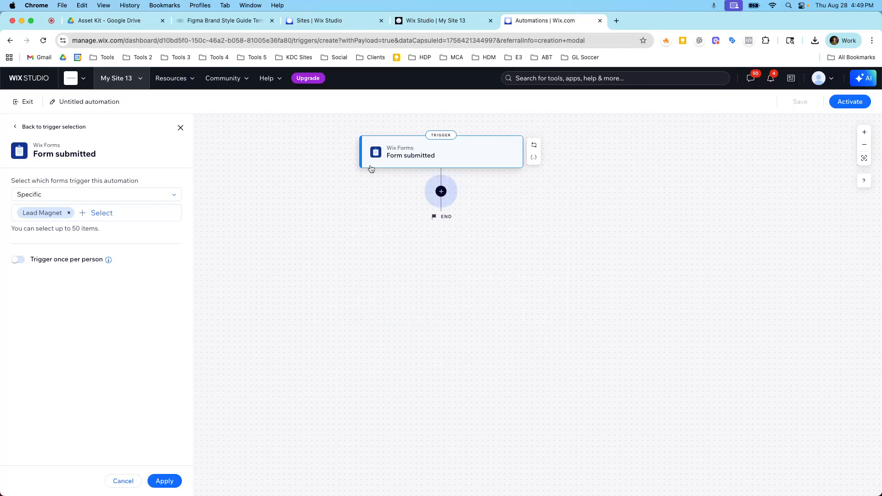
Rename the automation "Lead Magnet Resource"
click(52, 103)
text(Le)
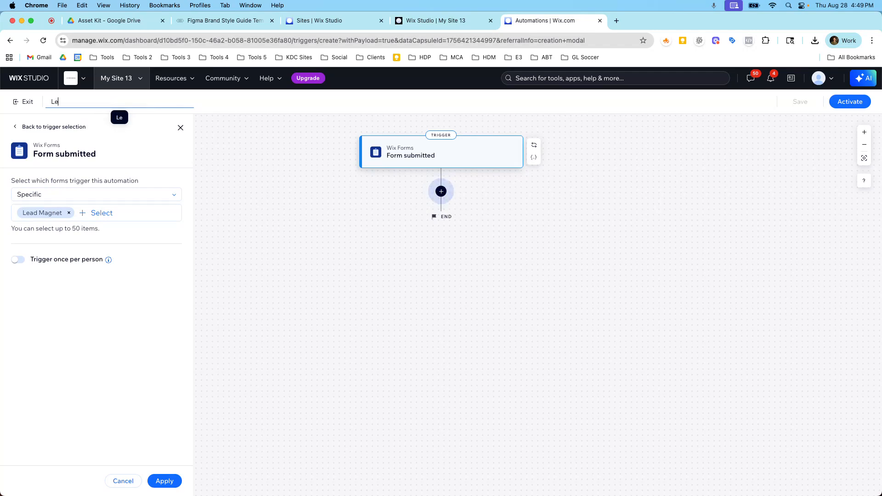
text(ad Magnet)
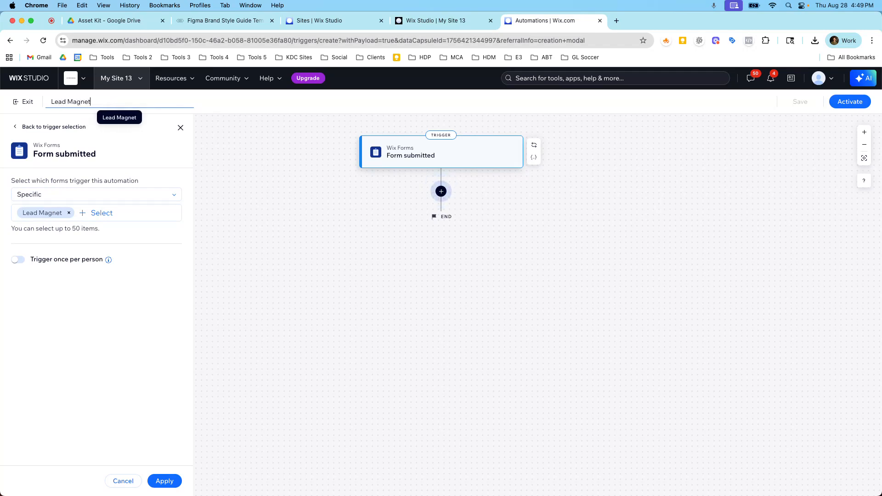
text( Resou)
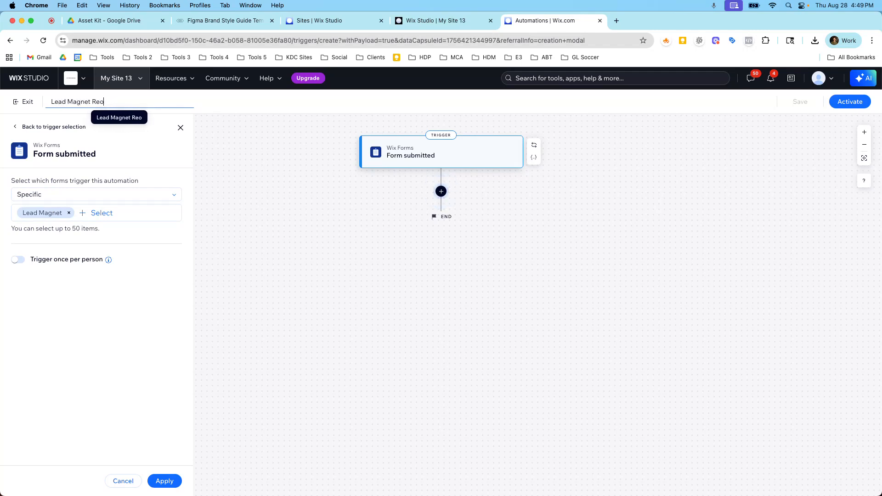
text(rce)
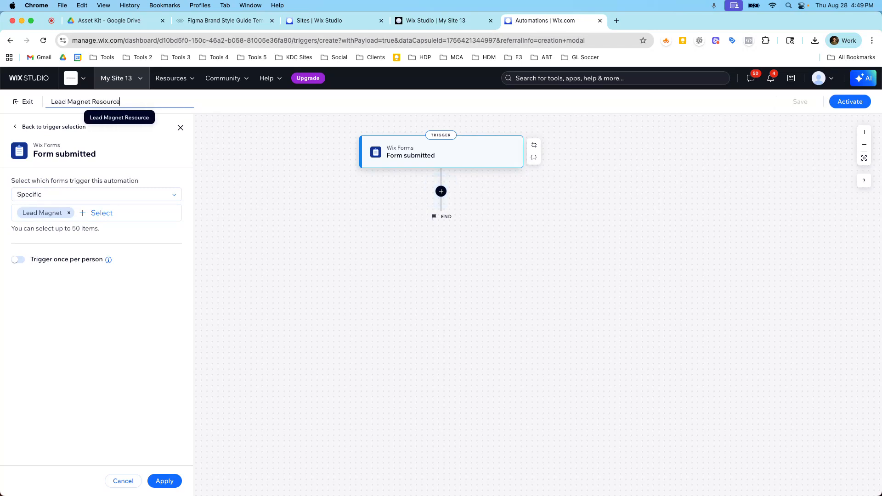
key(Return)
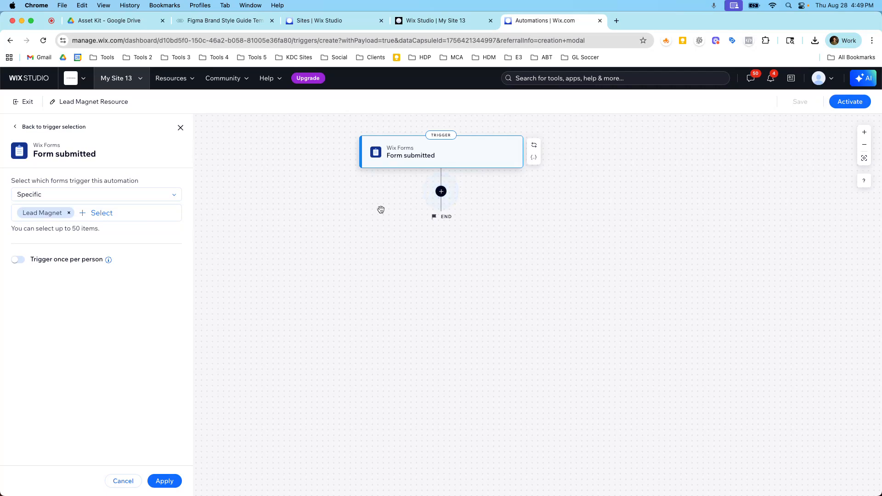
Add a "Send an email" action after the form submission trigger
click(441, 191)
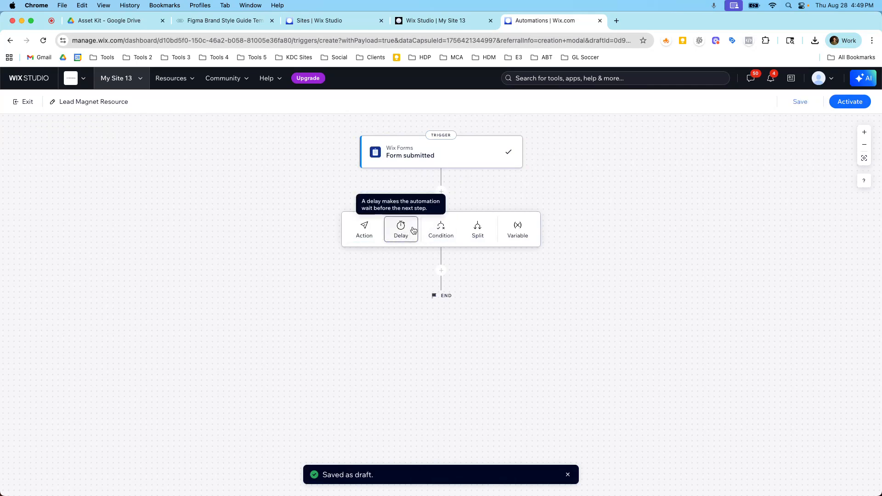
click(371, 229)
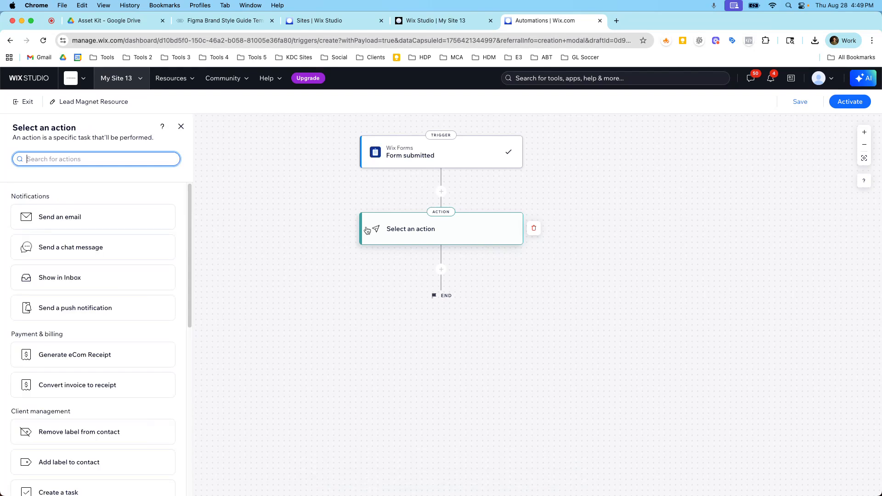
click(129, 221)
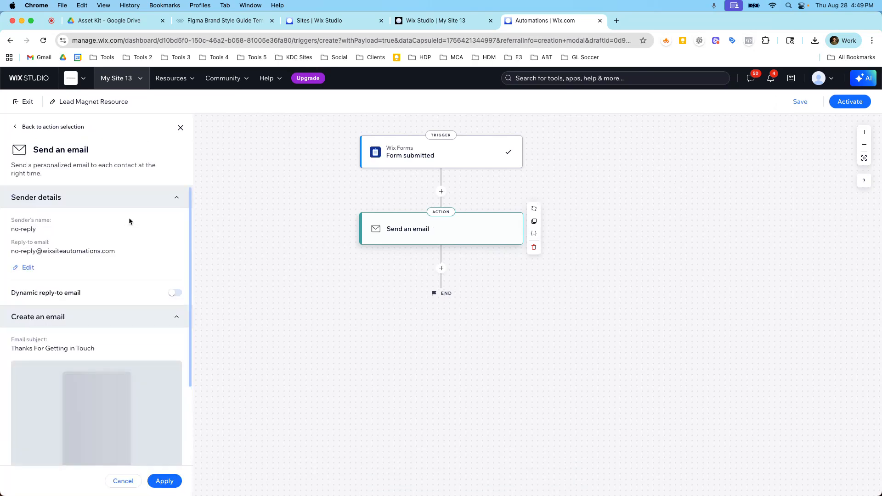
scroll(115, 264, down, 3)
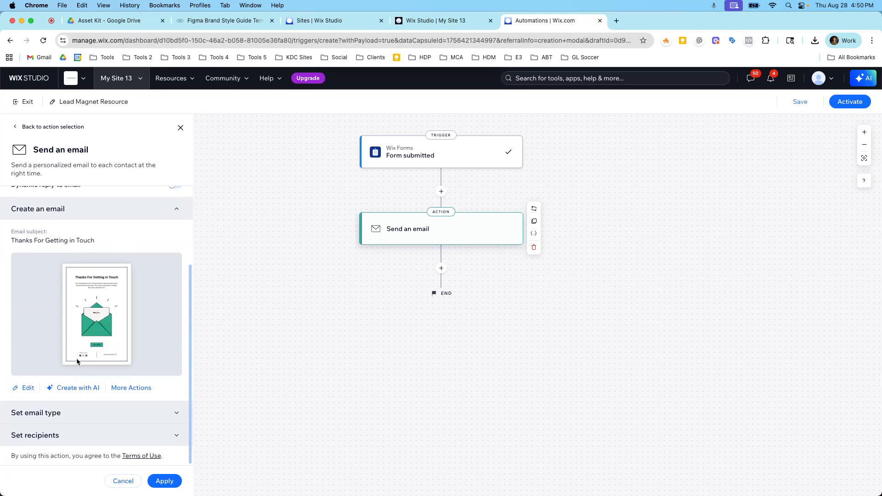
click(116, 389)
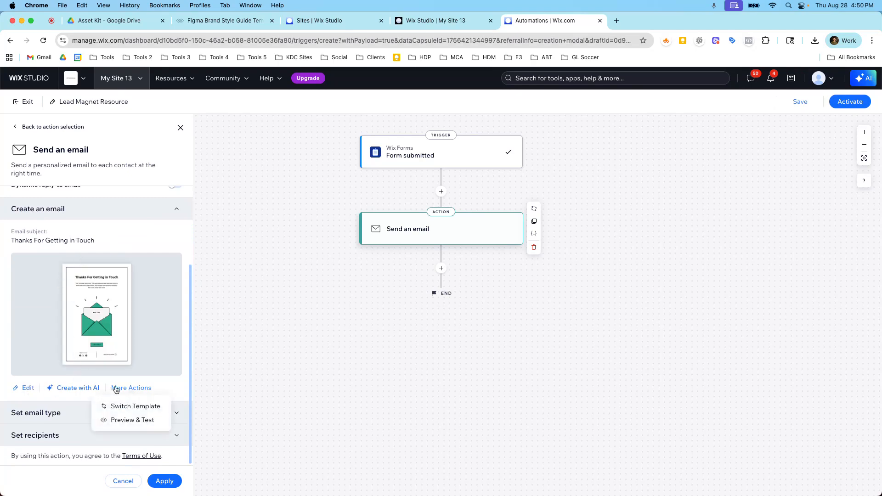
click(120, 406)
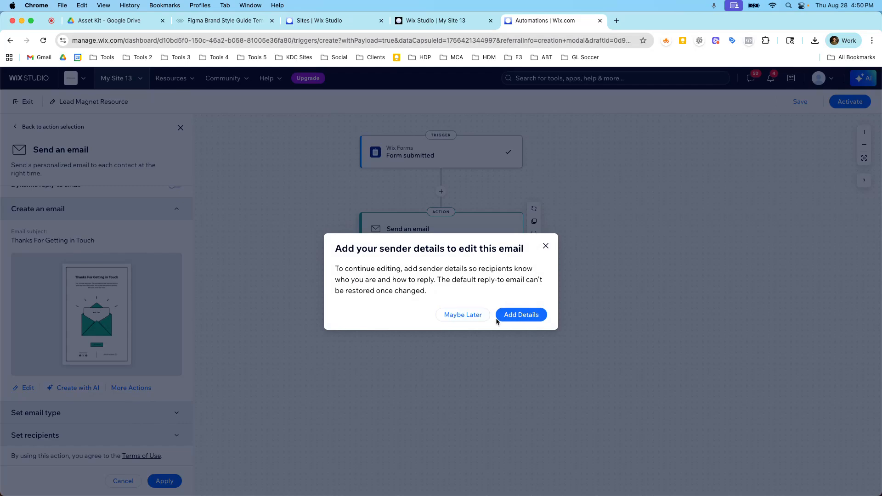
click(474, 315)
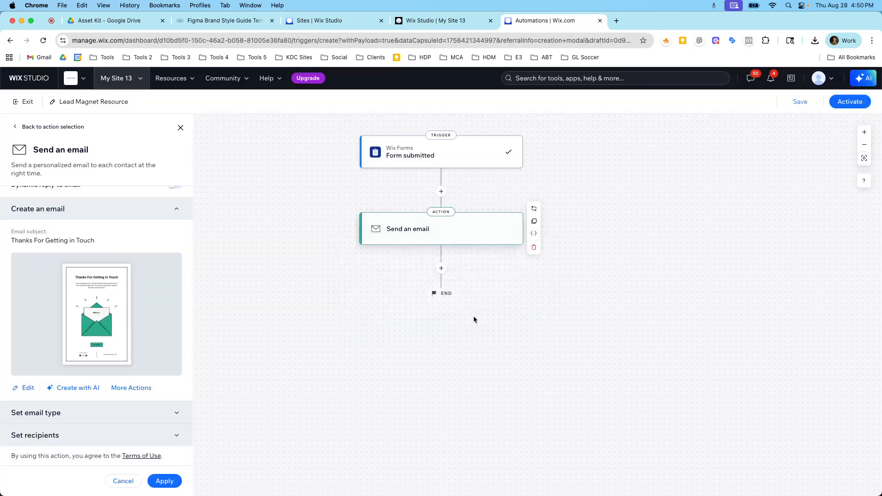
Save the sender's name and reply-to email in the email's sender details
click(125, 389)
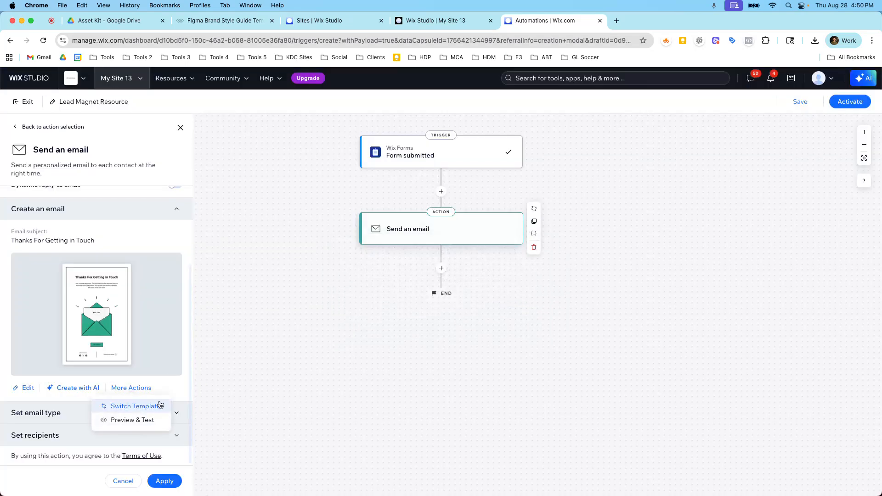
click(136, 406)
click(505, 320)
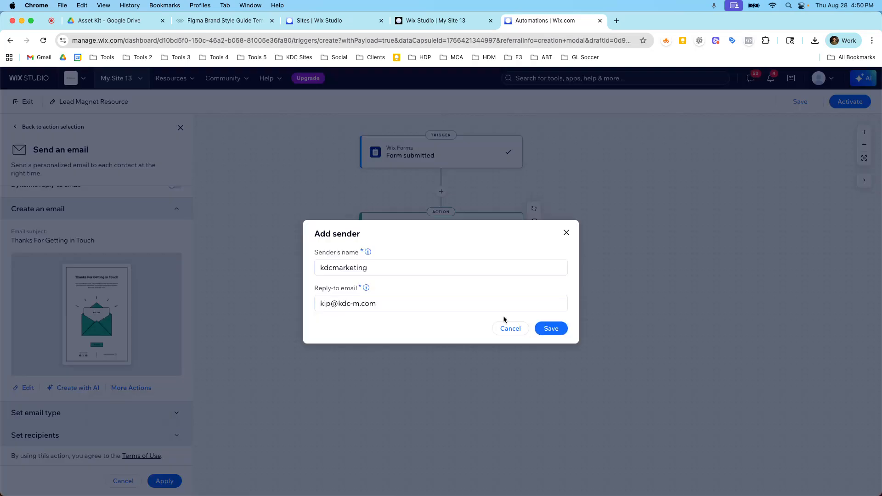
click(541, 328)
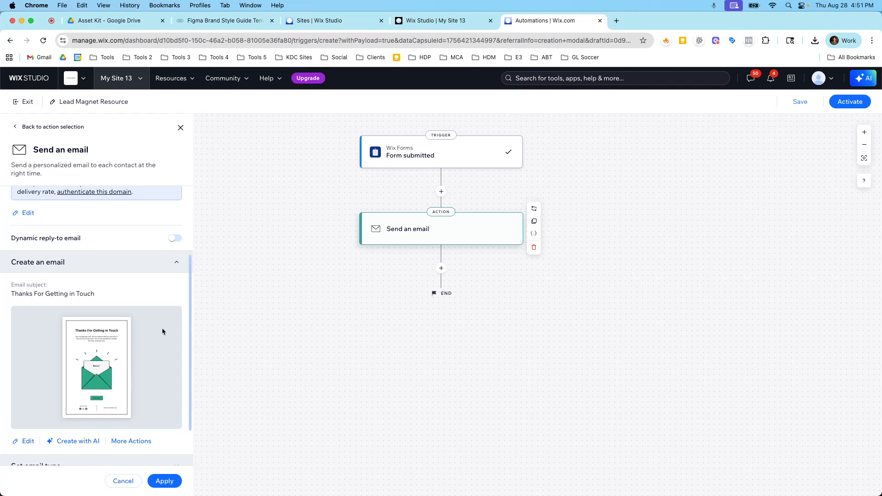
Browse the automated and marketing email templates available for switching, without choosing one
scroll(145, 316, down, 2)
click(141, 388)
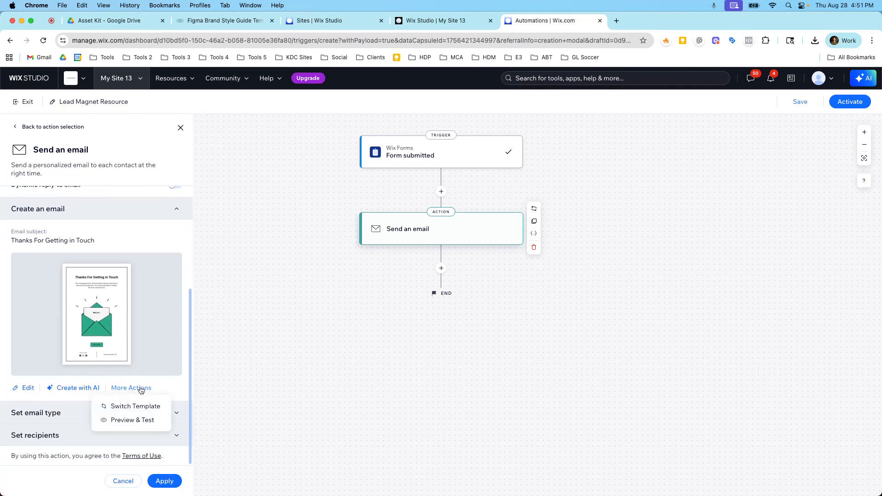
click(145, 404)
click(489, 313)
click(511, 202)
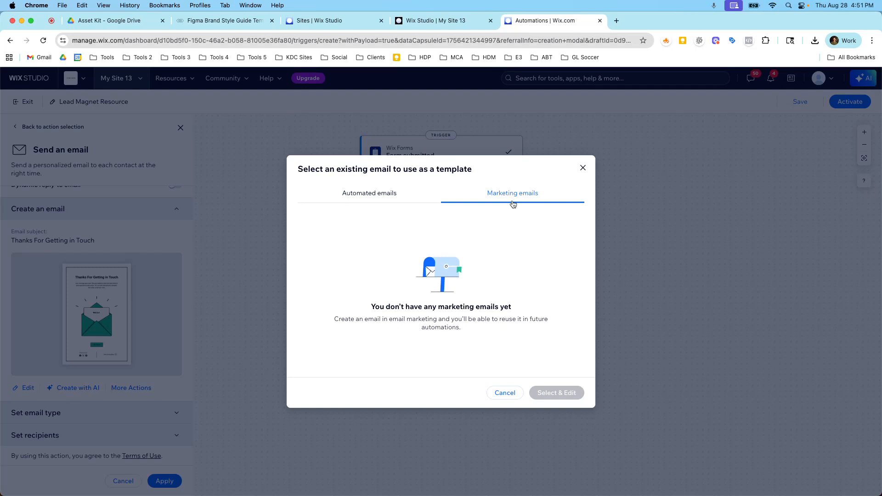
click(496, 392)
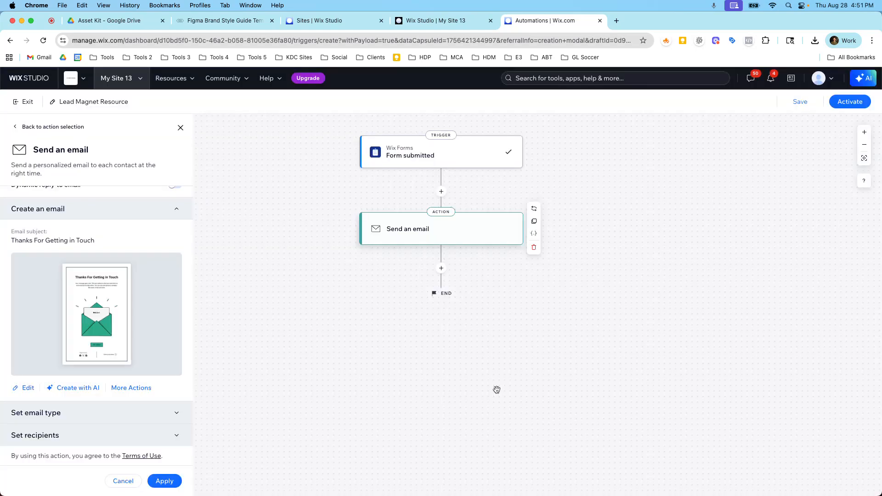
Open the email editor and change the heading to "Thanks for Subscribing!"
click(33, 392)
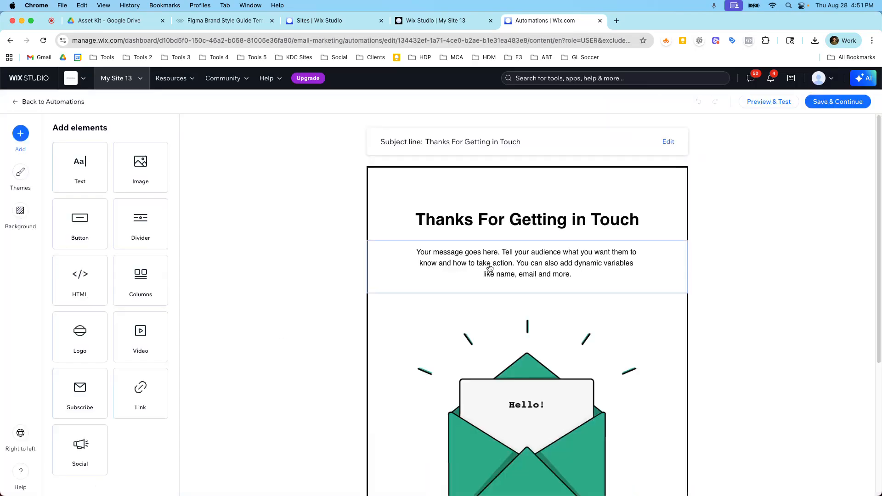
click(496, 237)
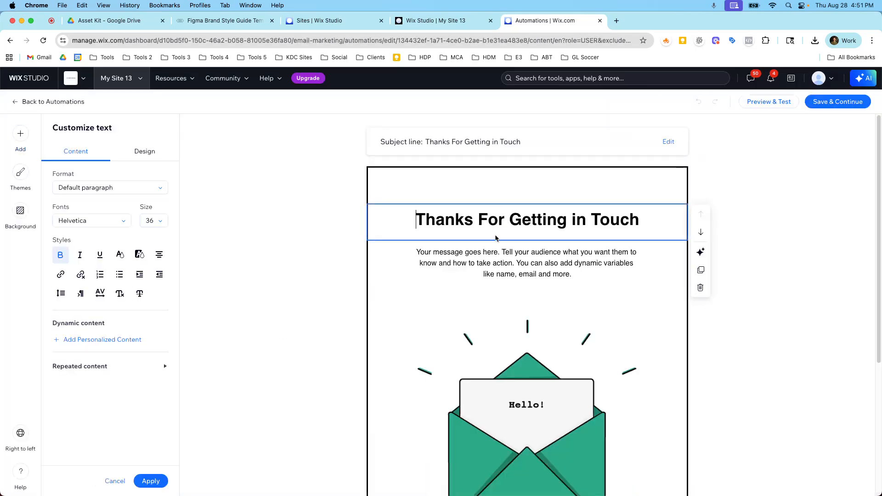
triple_click(492, 225)
text(Thanks)
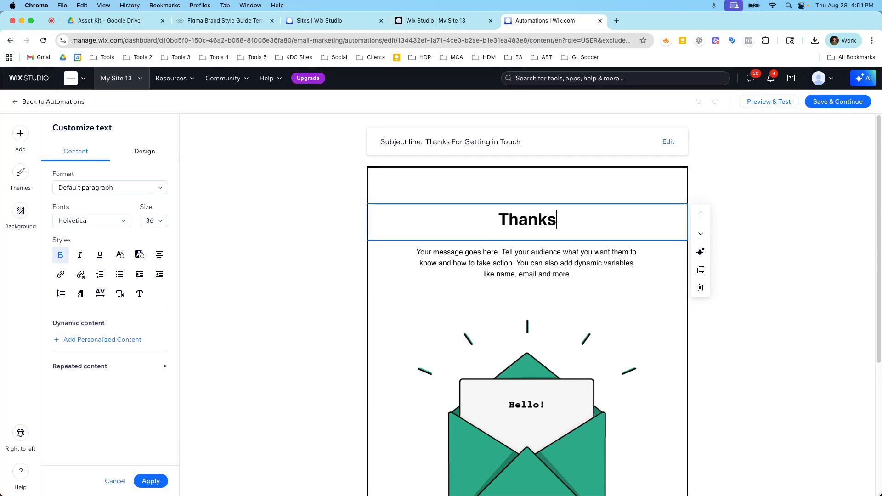
text( for Subsc)
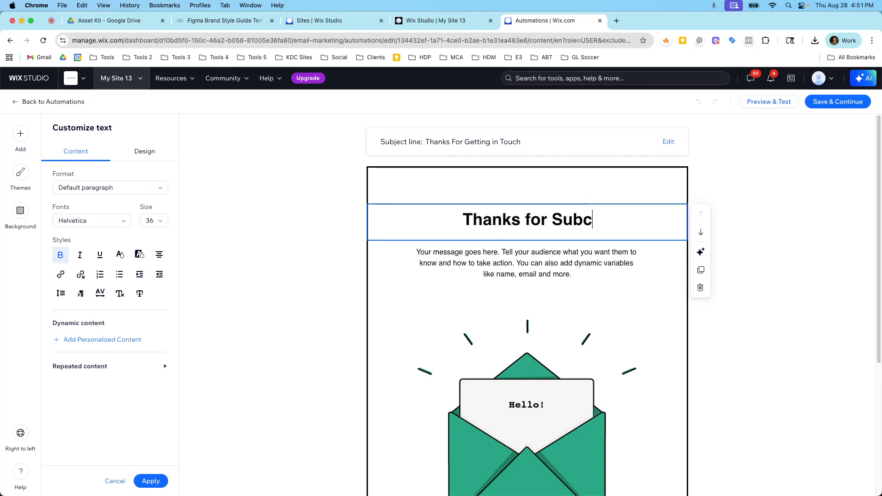
text(ribing!)
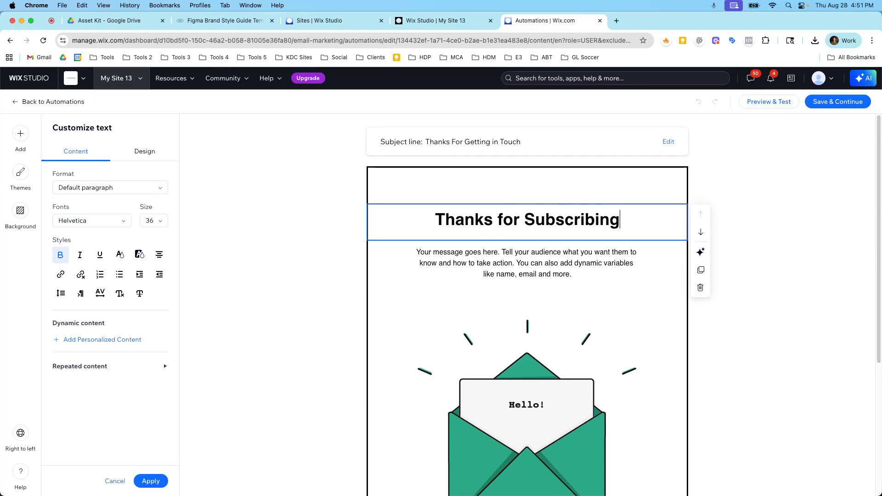
Replace the email's body paragraph with "Here's your free download"
click(481, 254)
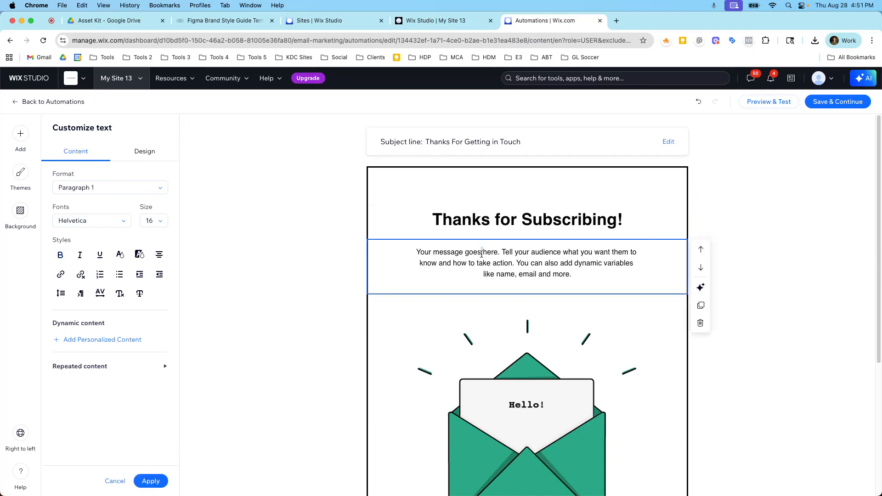
triple_click(482, 254)
drag(570, 274, 415, 251)
text(Here's y)
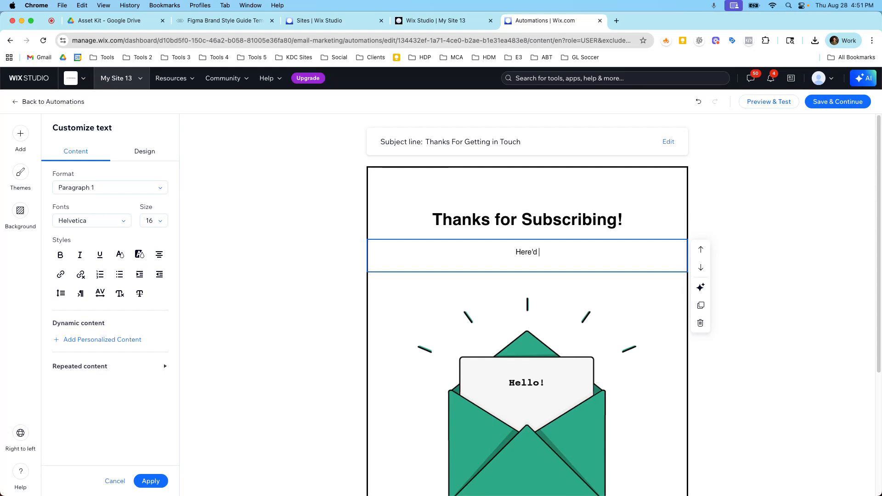
text(our free download)
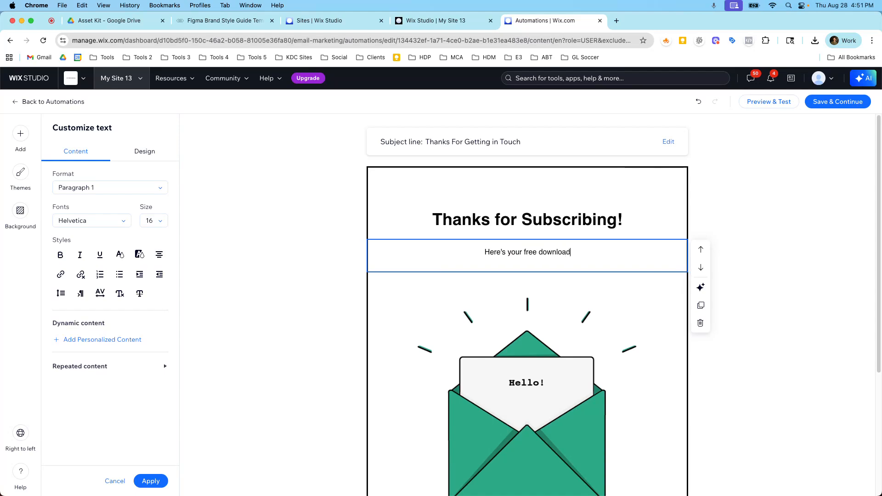
Set the email's subject line to "Your Free Download"
click(666, 144)
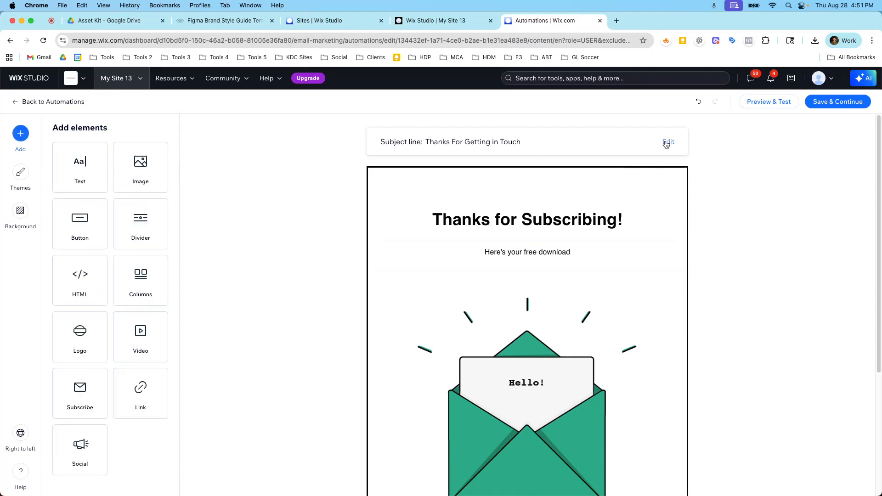
click(666, 143)
triple_click(382, 260)
text(Your Free)
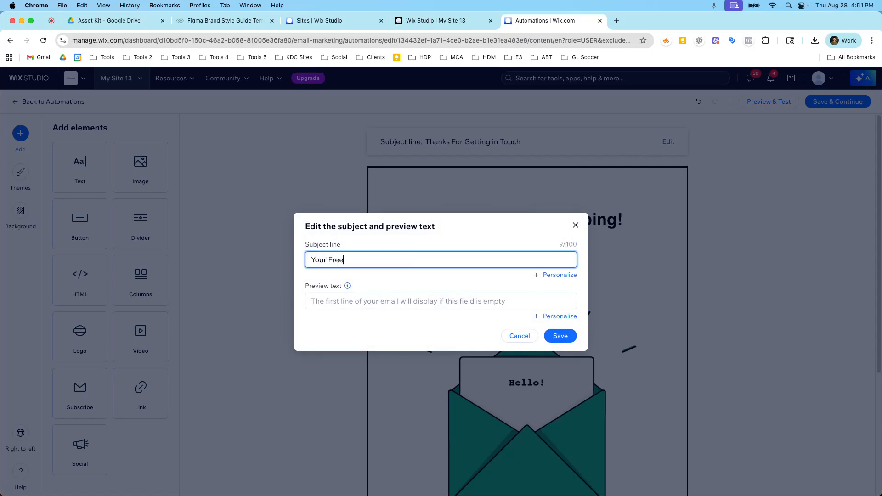
text( Download)
click(560, 335)
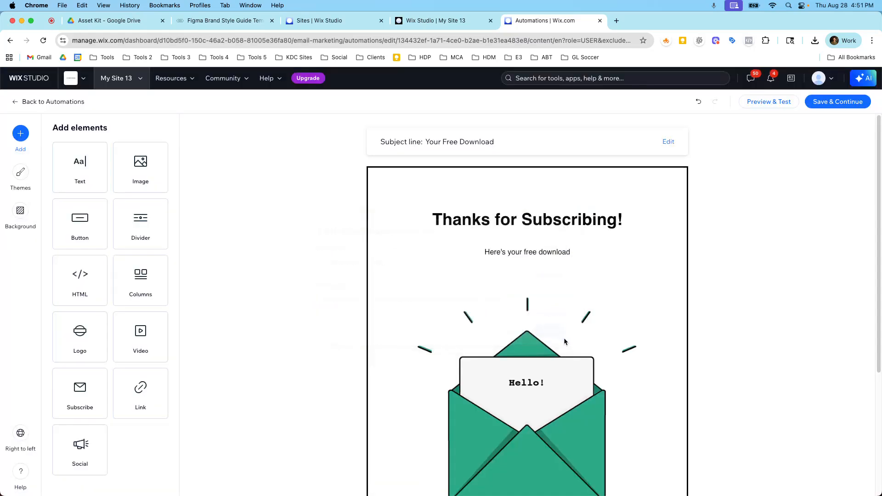
Delete the envelope image and relabel the email button "Download Resource"
click(545, 295)
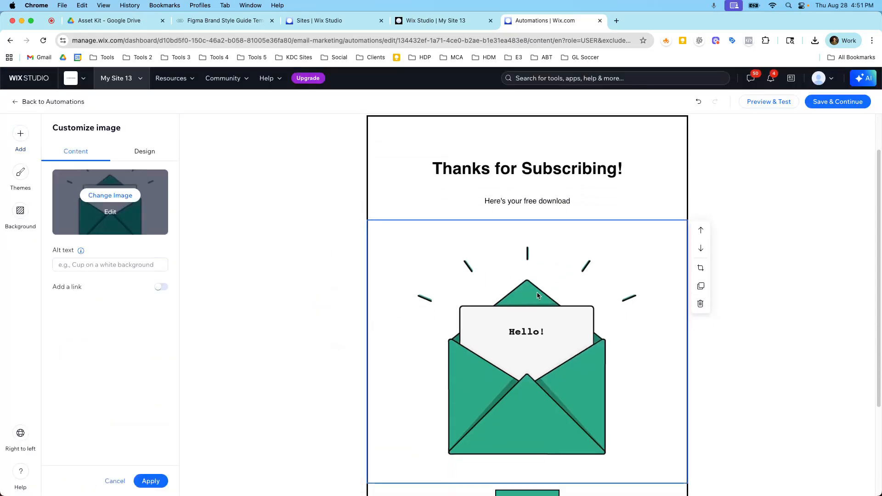
click(700, 248)
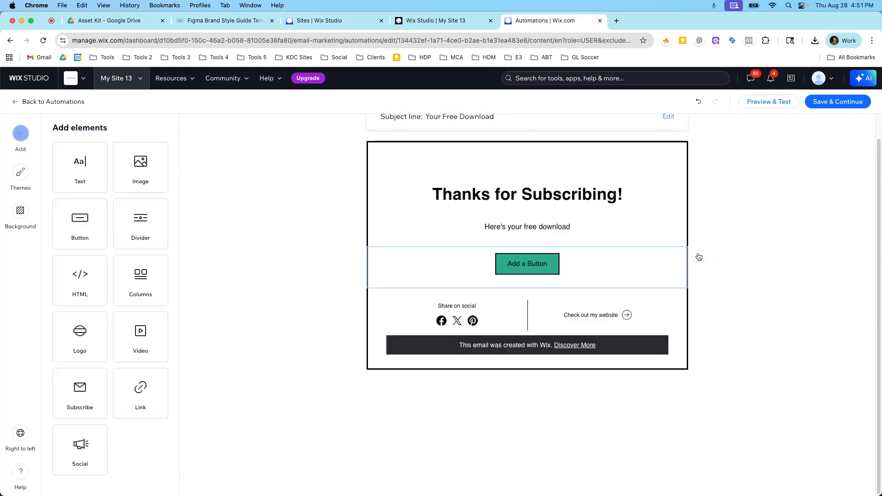
click(508, 264)
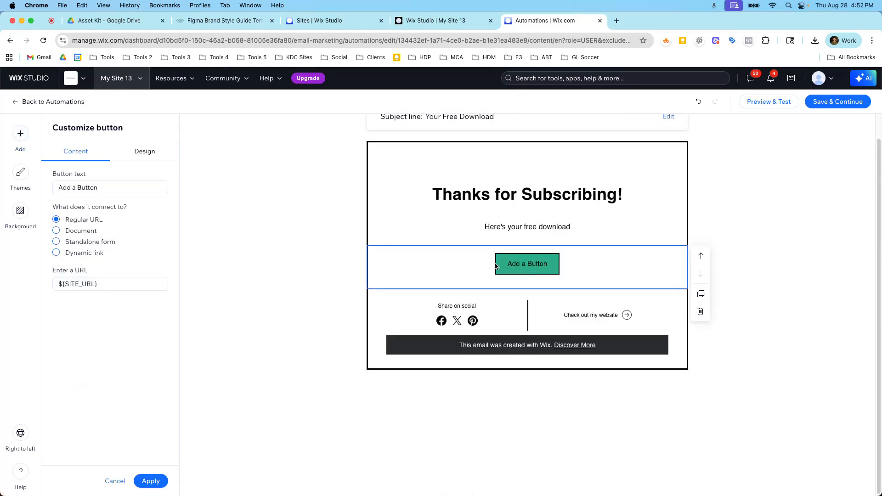
click(99, 189)
text(Don)
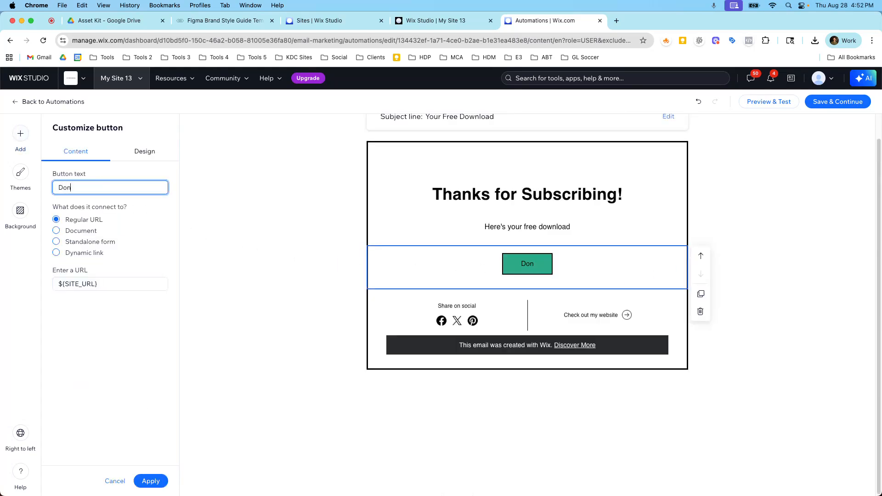
text(w)
key(BackSpace)
key(BackSpace)
text(wnload Re)
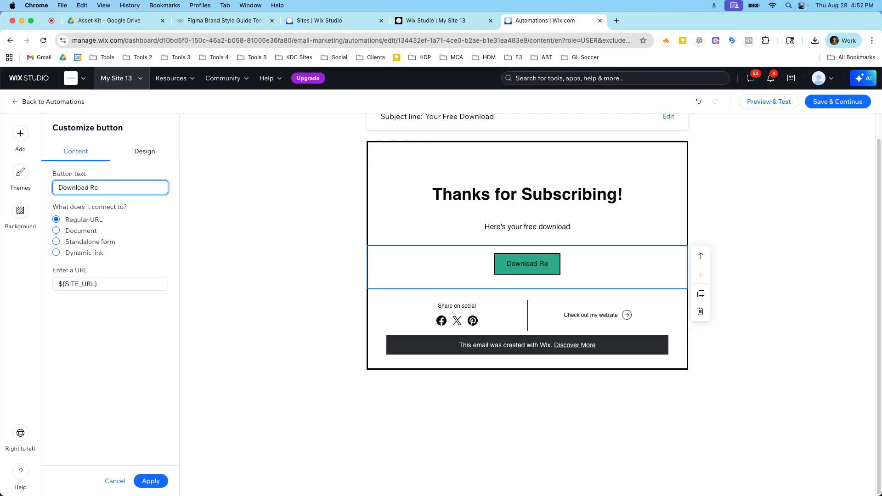
text(source)
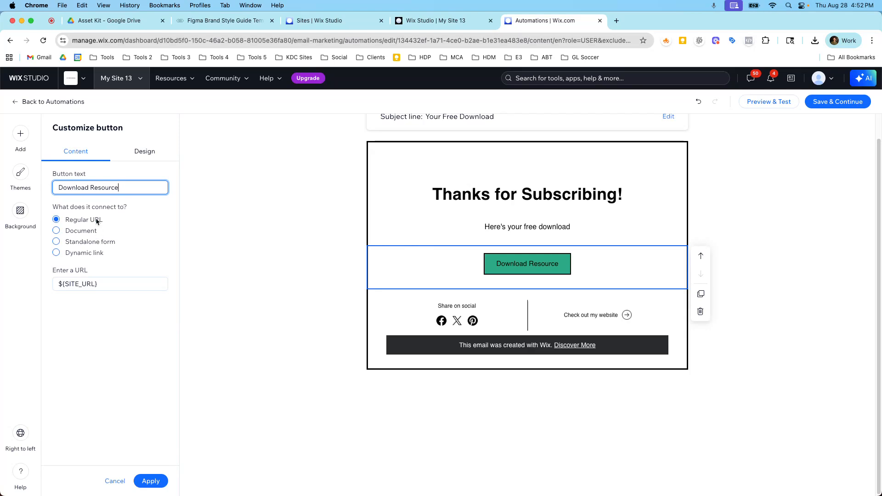
Try to link the button to a document from the site files
click(81, 230)
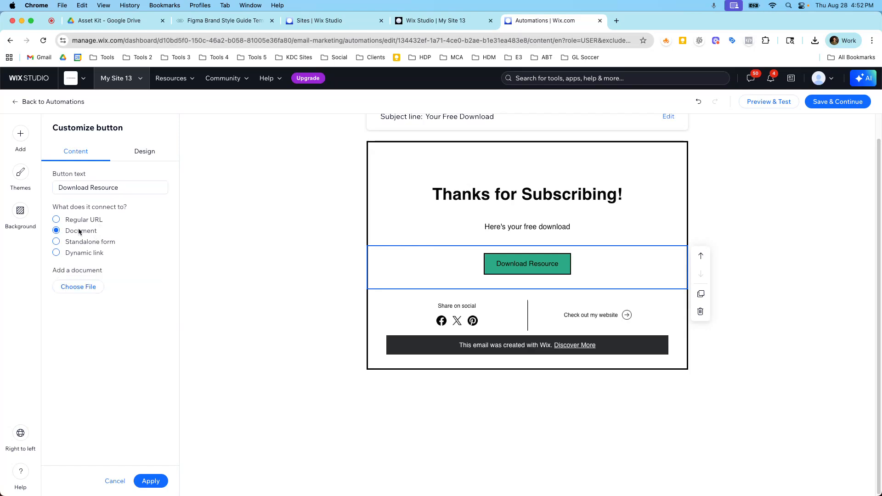
click(87, 291)
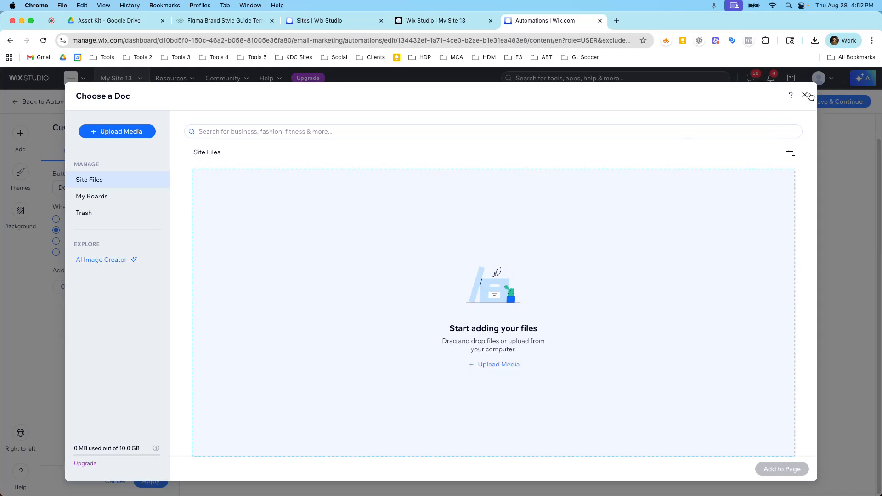
click(149, 136)
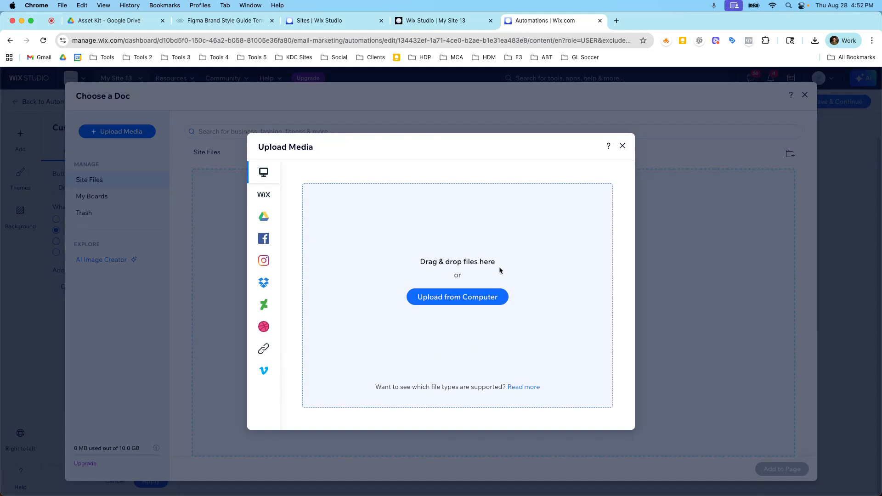
click(622, 146)
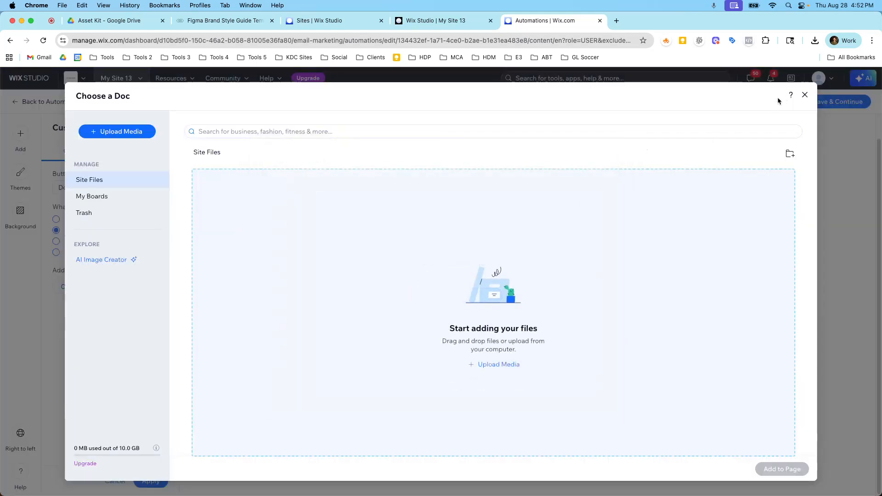
click(804, 95)
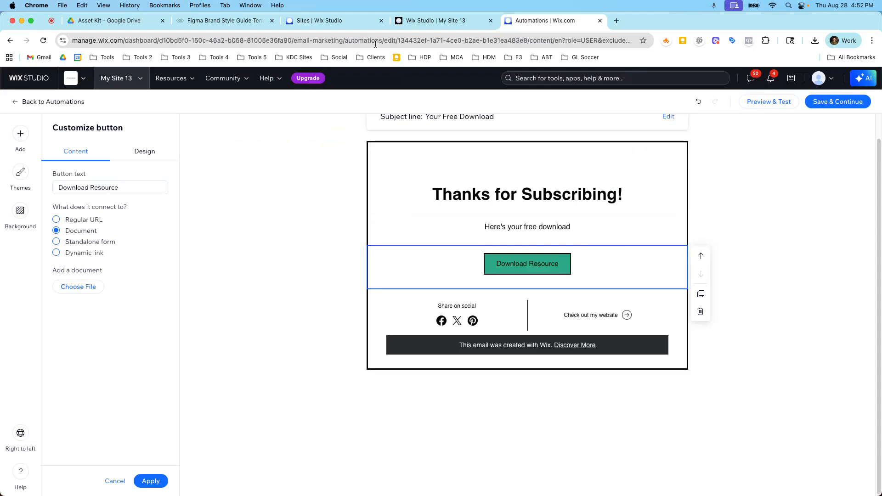
Link the button as a regular URL to the landing page's address copied from the landing page tab, and apply
click(221, 20)
scroll(436, 193, up, 2)
scroll(456, 211, up, 4)
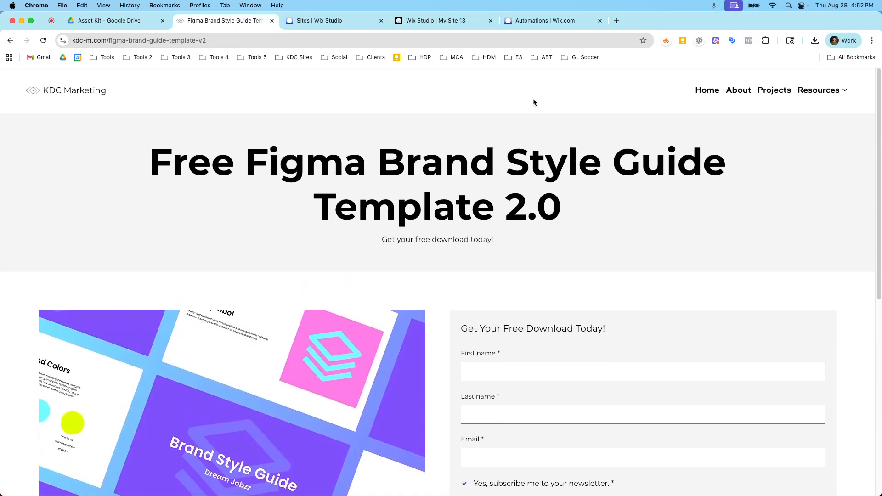
click(542, 20)
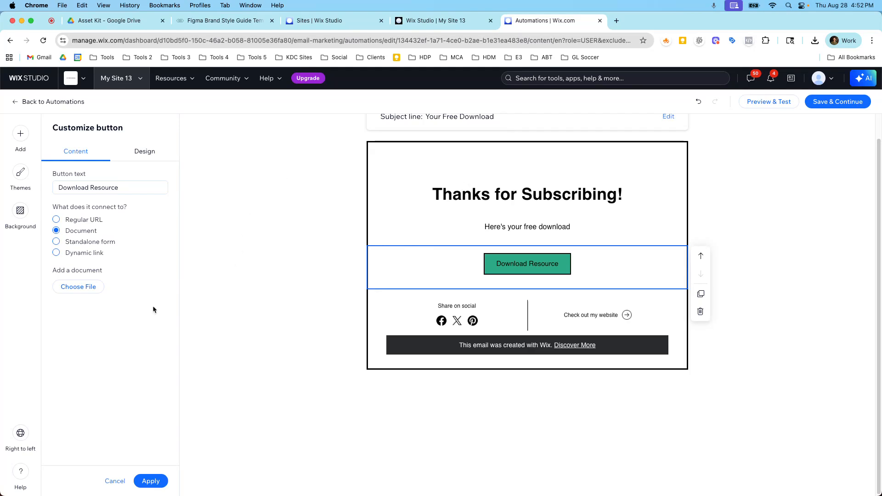
click(152, 480)
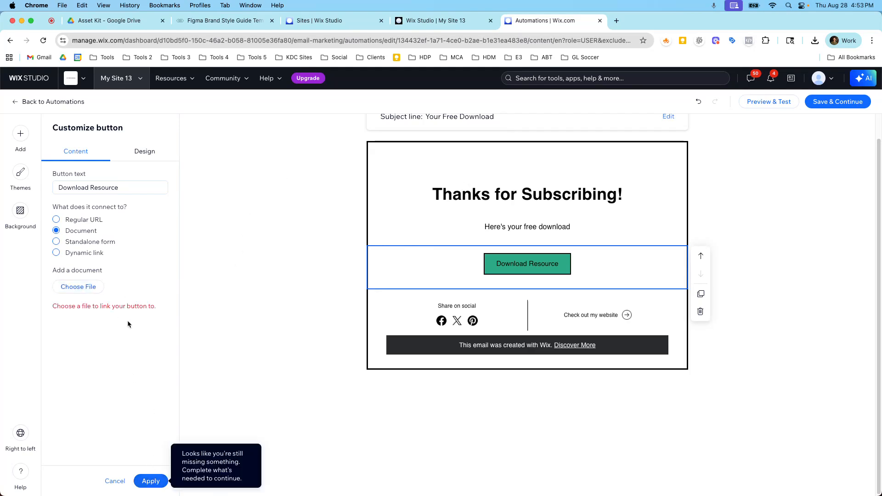
click(75, 219)
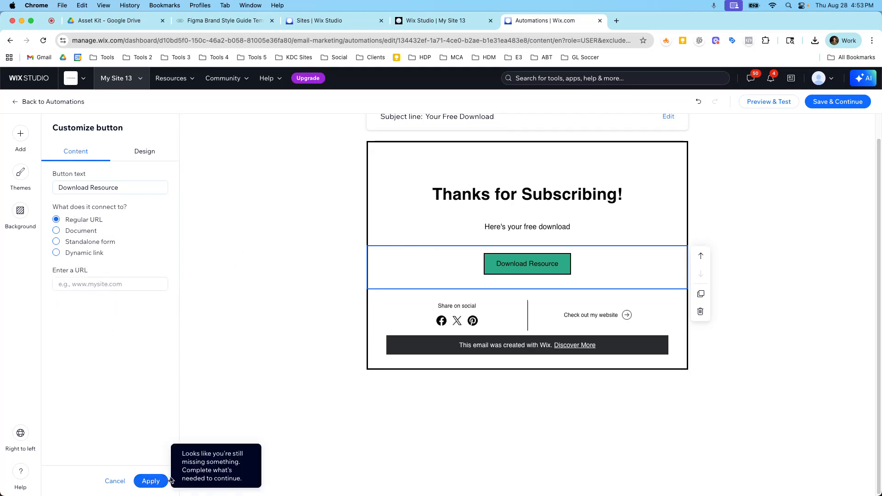
click(149, 480)
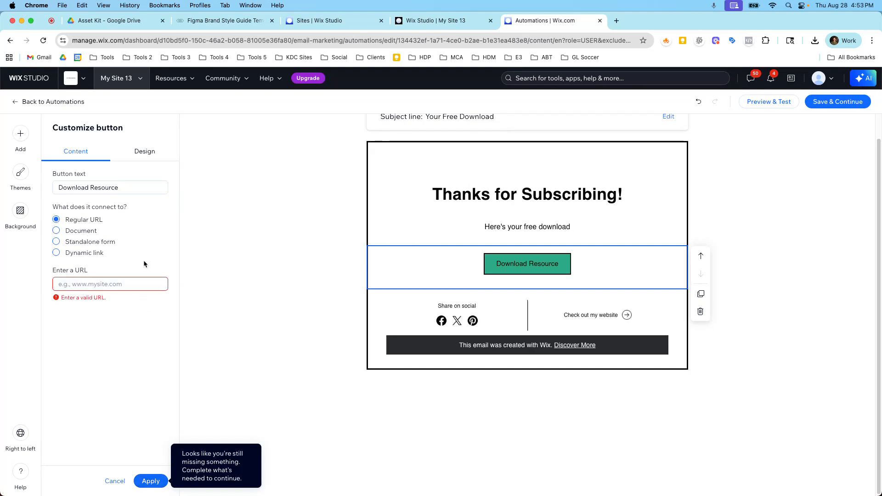
click(229, 18)
click(191, 36)
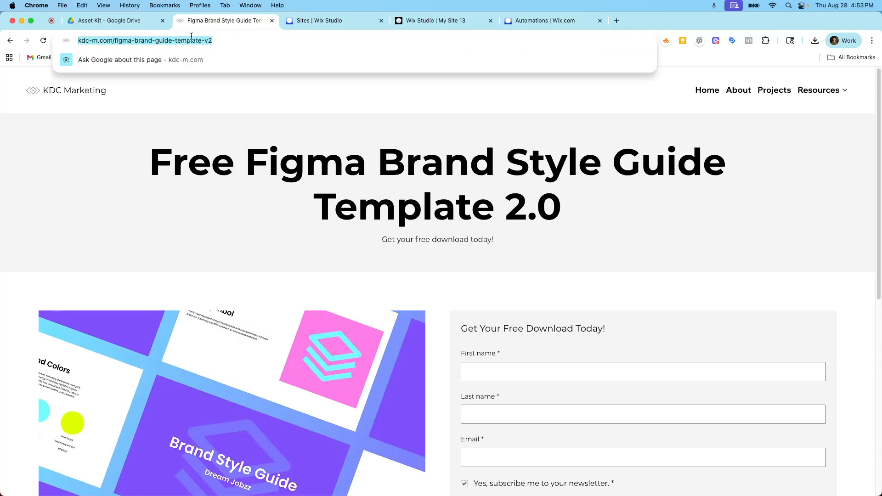
click(518, 26)
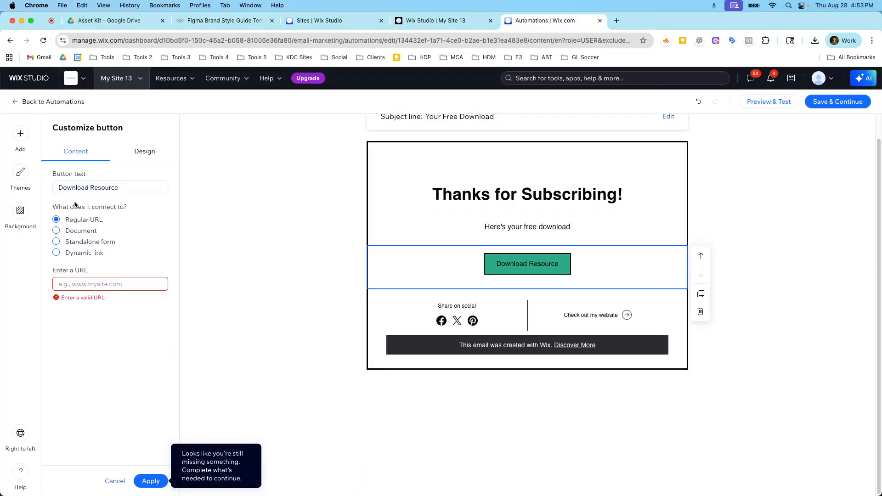
click(74, 284)
key(super+v)
click(150, 481)
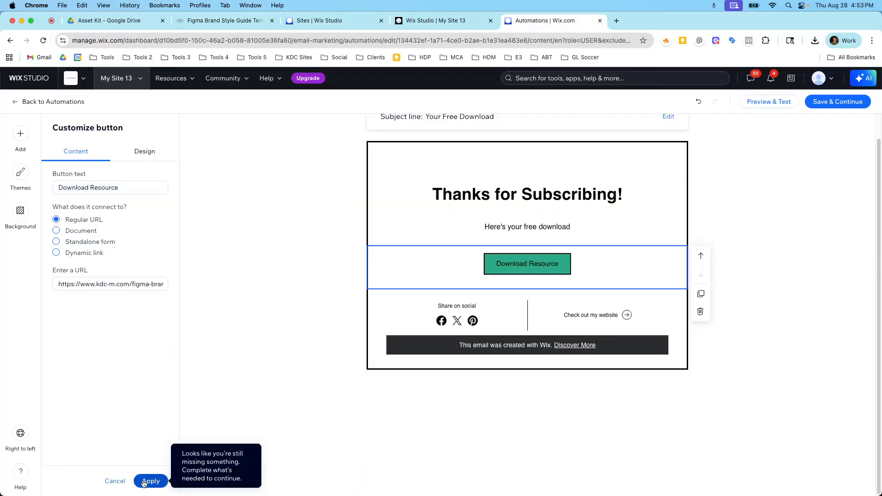
Save the email design and return to the automation
click(438, 263)
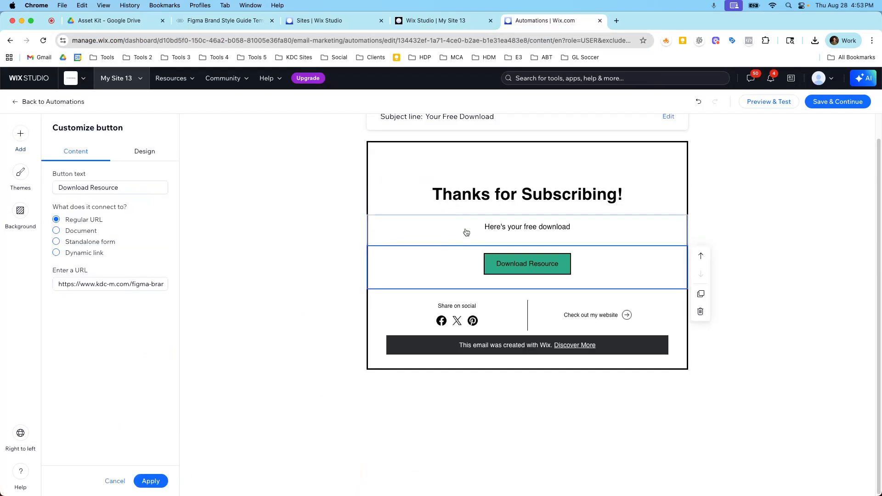
scroll(443, 207, up, 1)
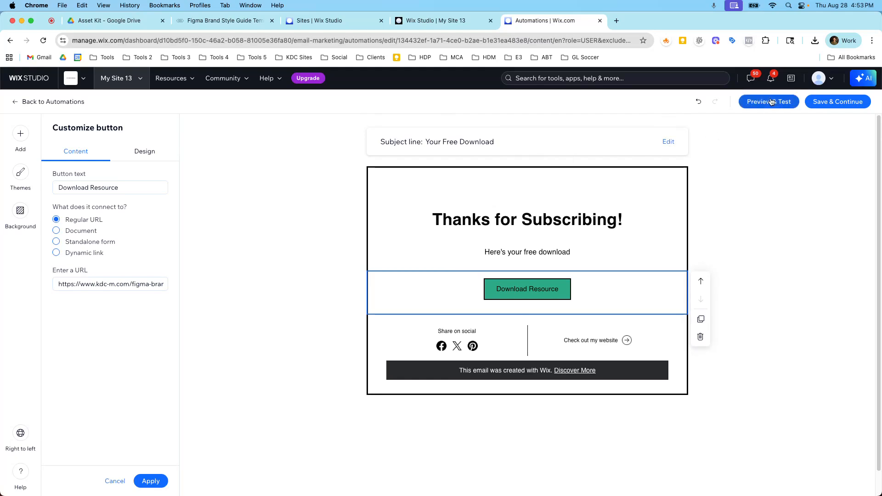
click(816, 103)
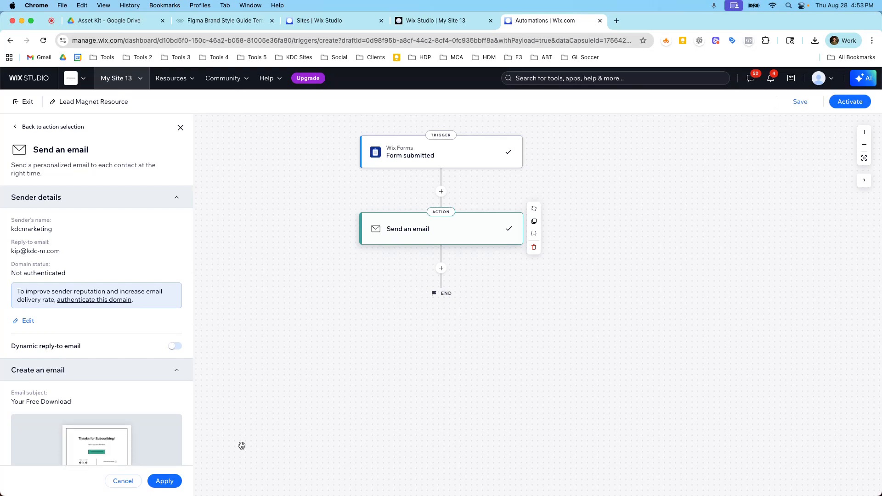
Review the send-email action's email type, notification topic options and recipients settings
scroll(124, 359, down, 5)
click(158, 412)
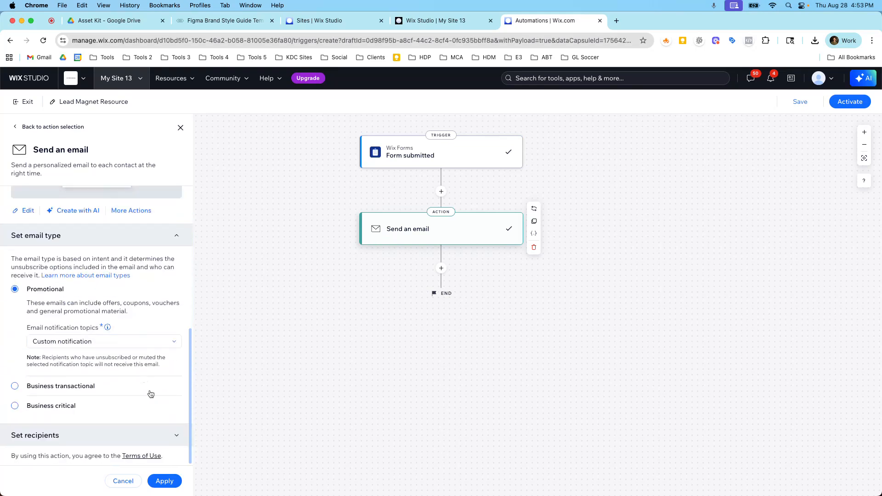
click(142, 342)
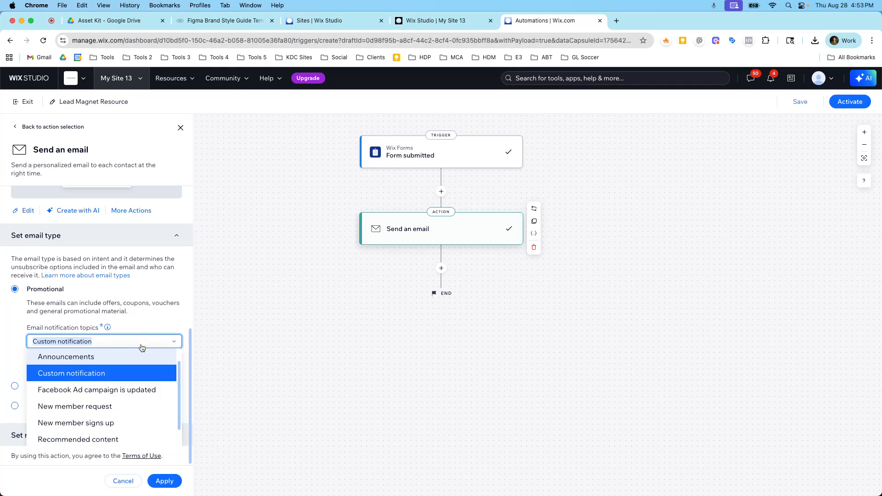
scroll(138, 358, down, 2)
scroll(134, 361, up, 3)
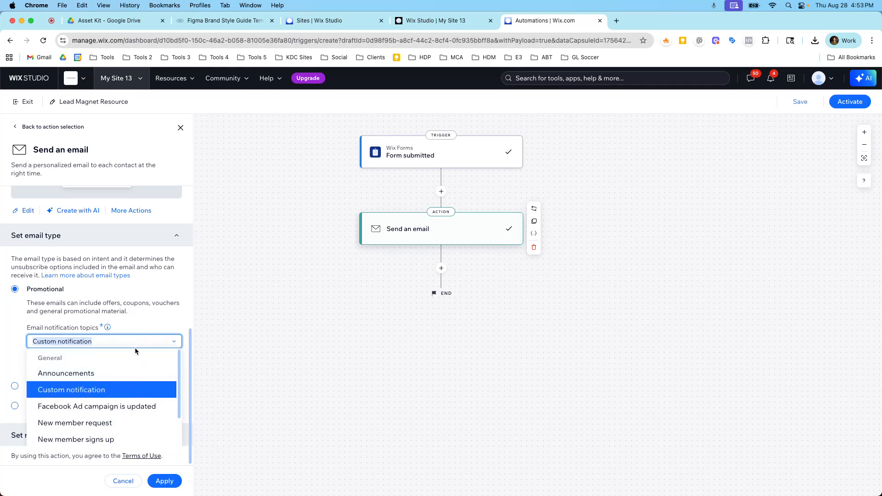
text(for)
key(BackSpace)
key(BackSpace)
key(BackSpace)
key(BackSpace)
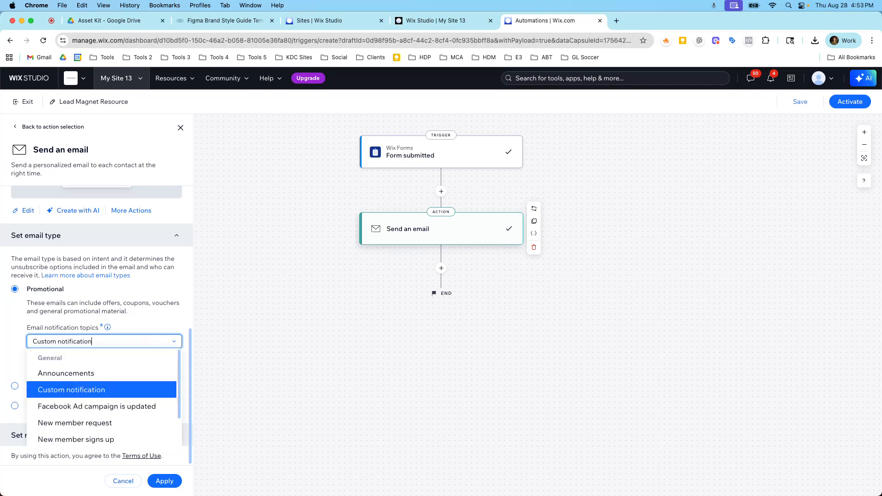
click(179, 319)
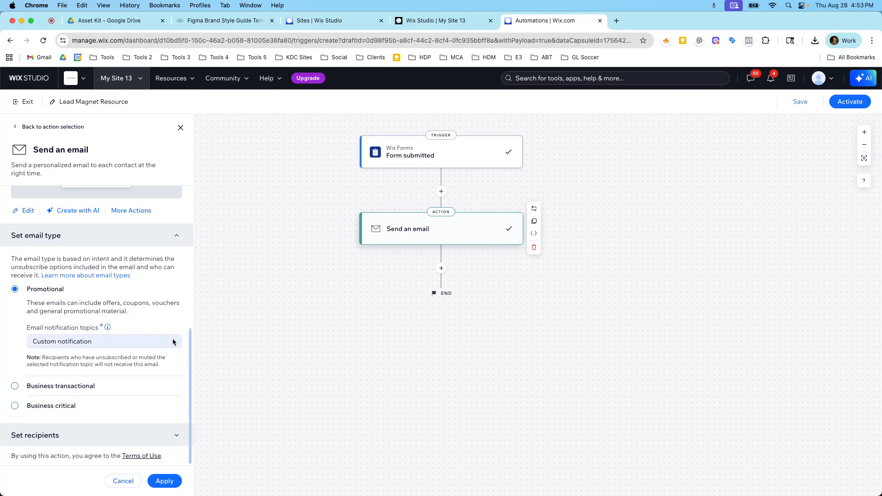
click(173, 438)
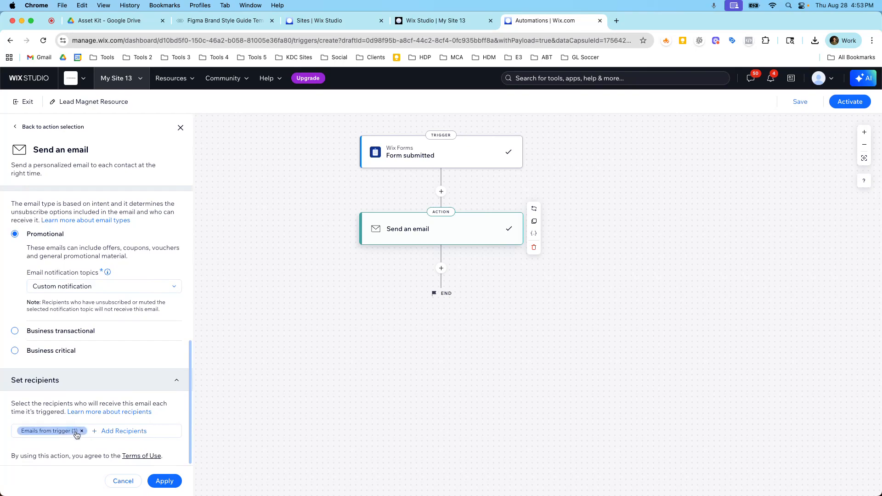
scroll(165, 255, up, 2)
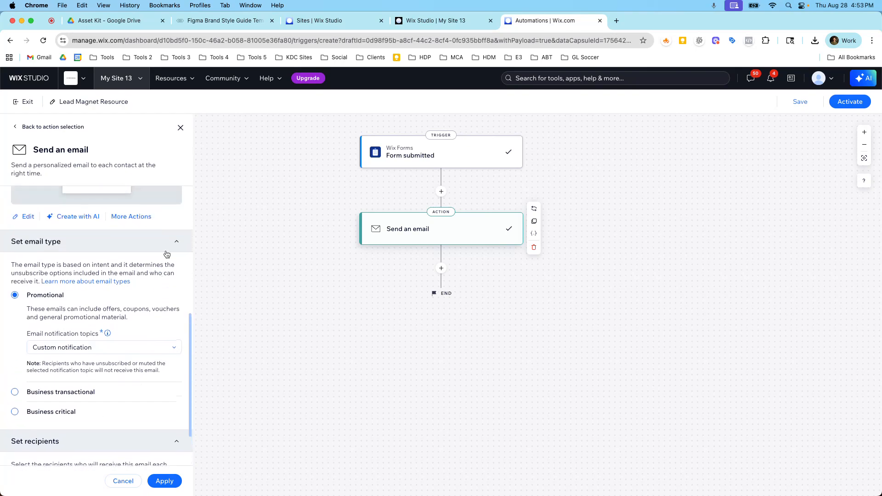
Add the Owner collaborator role as an extra email recipient, apply the send-email action, and activate the automation
click(173, 248)
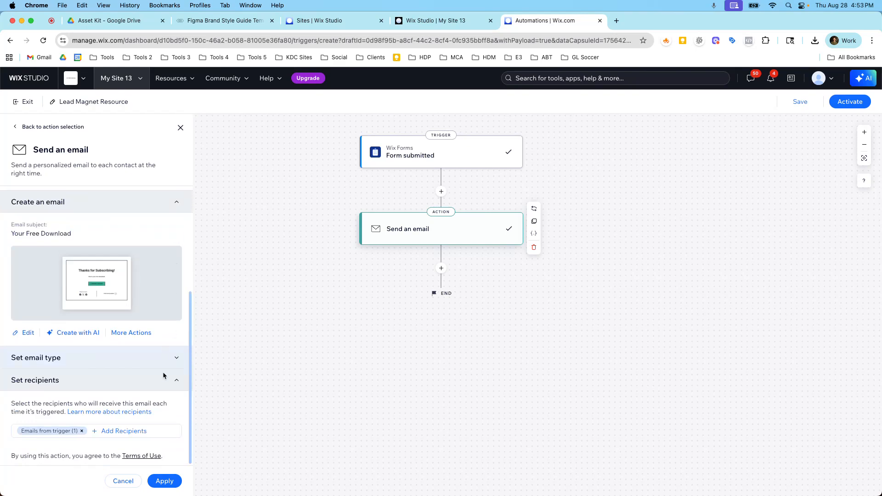
click(101, 434)
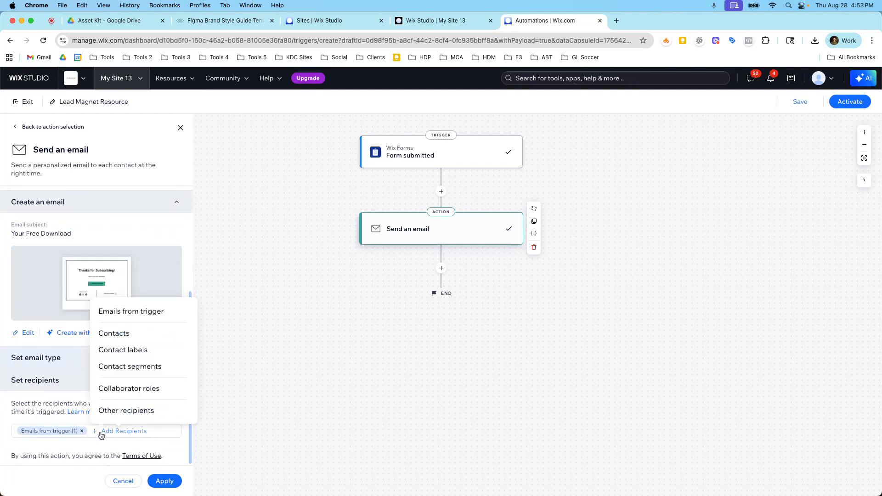
click(115, 392)
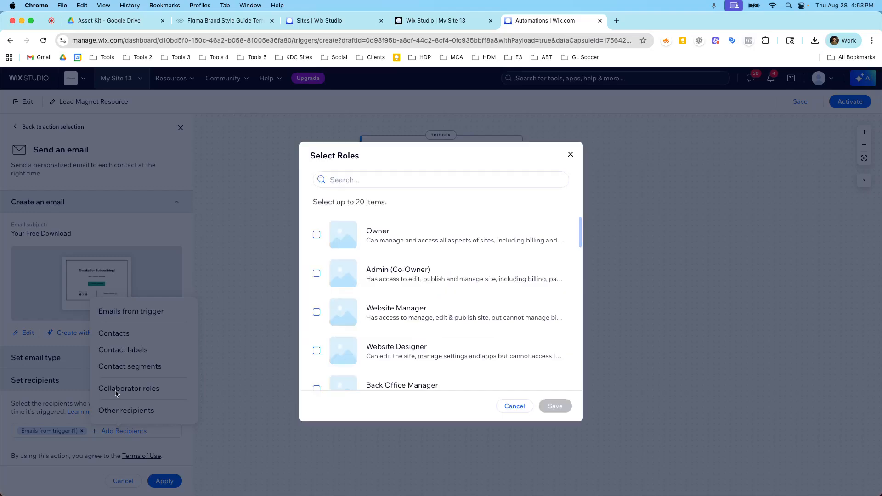
click(335, 235)
click(551, 405)
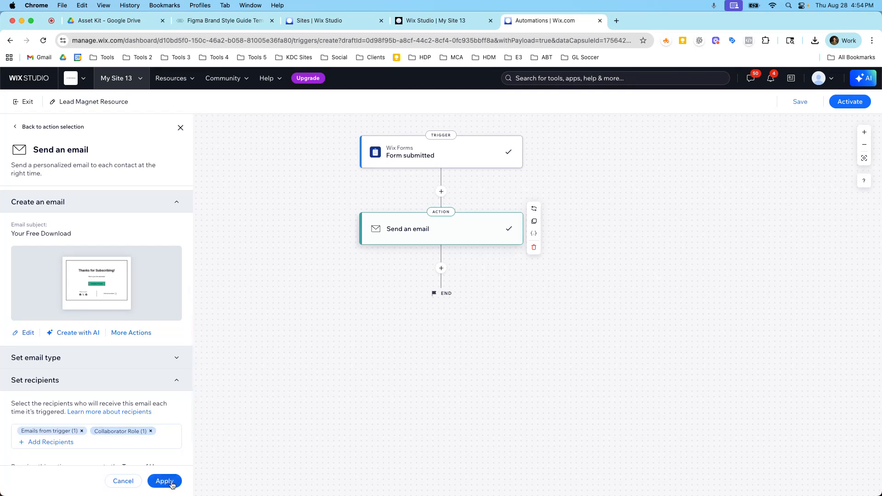
scroll(168, 449, down, 1)
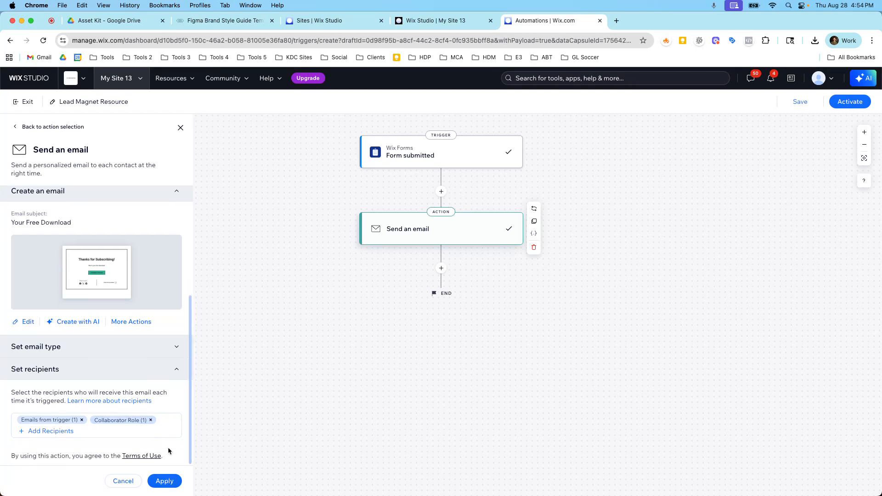
click(172, 486)
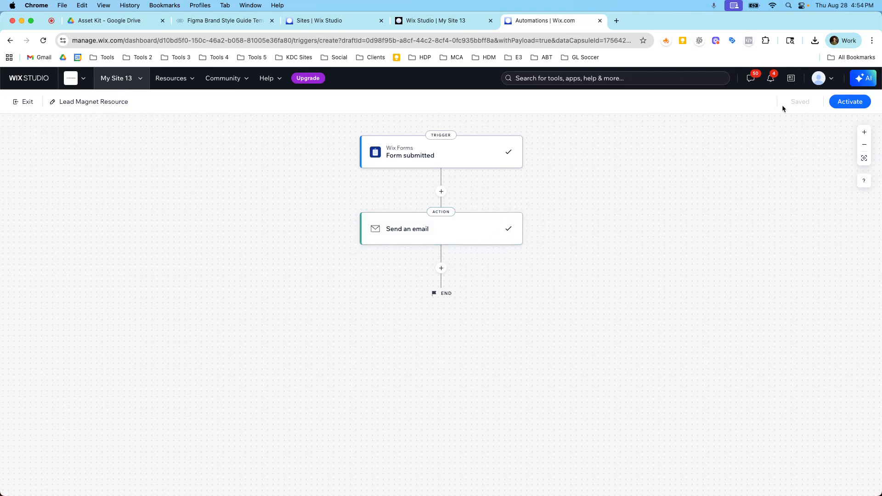
click(832, 105)
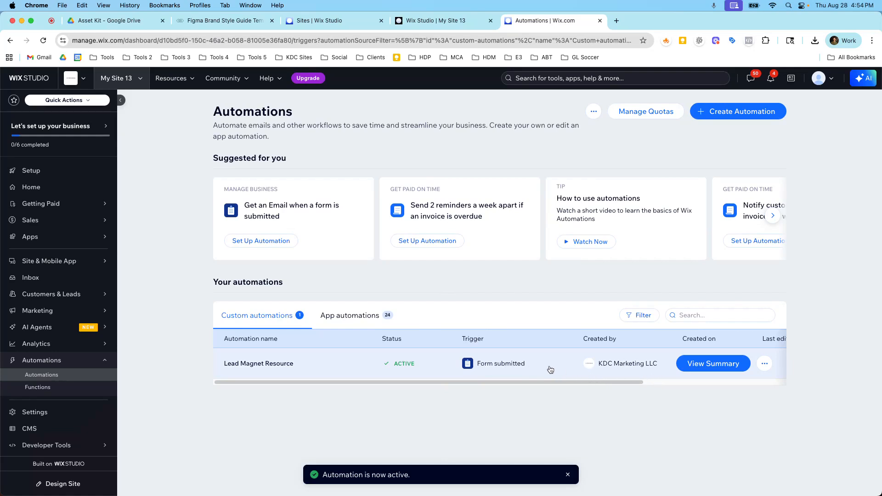
Preview the site, submit the Get Your Free Guide form with autofilled test contact details, and return to editing
click(429, 20)
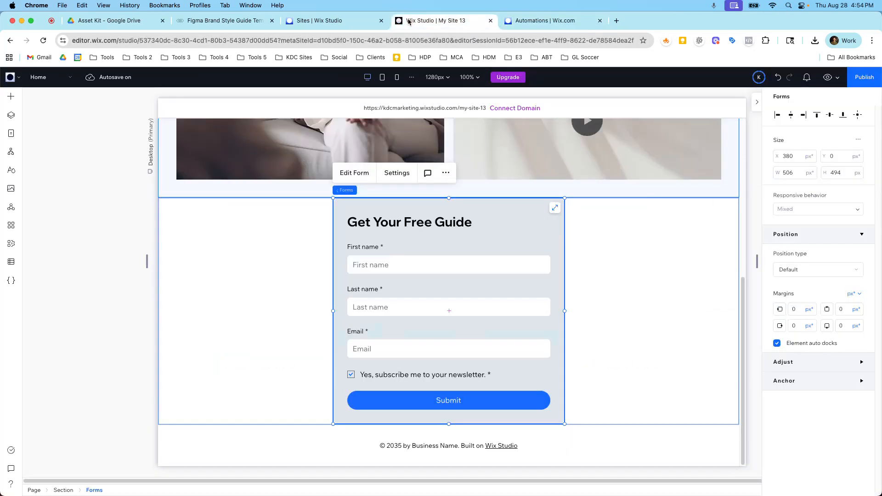
click(828, 77)
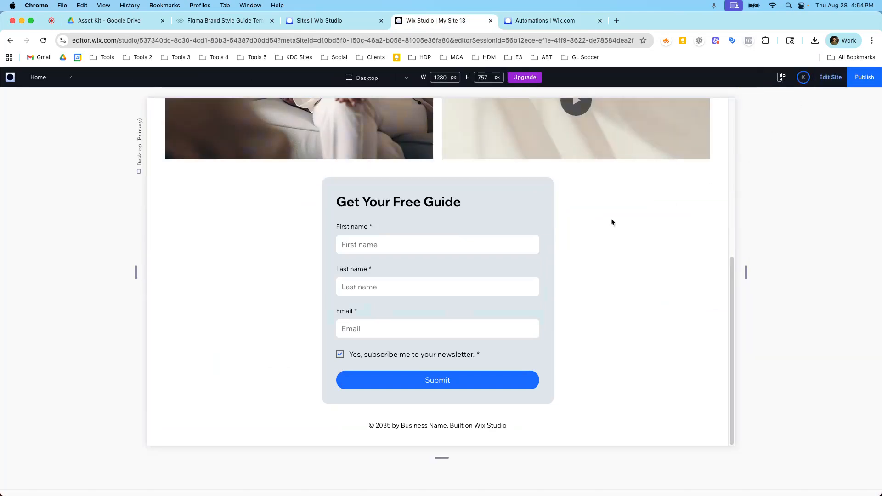
click(392, 258)
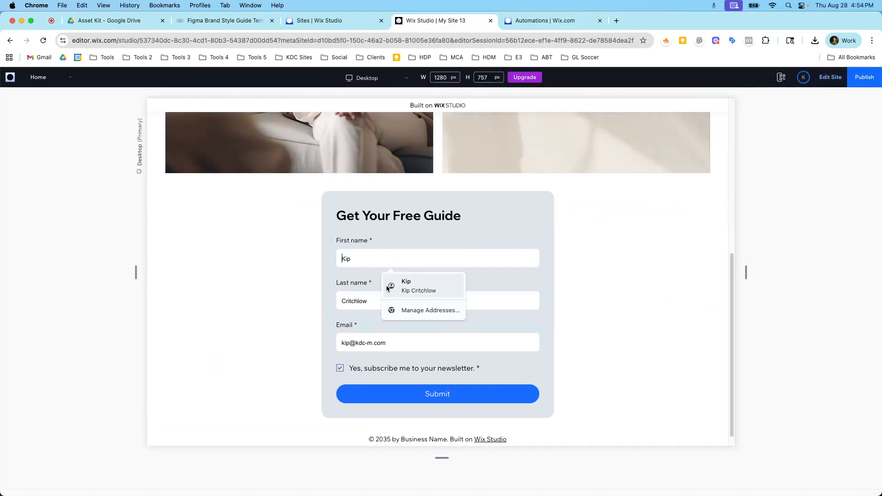
click(396, 289)
click(407, 391)
scroll(450, 345, down, 1)
scroll(456, 335, up, 2)
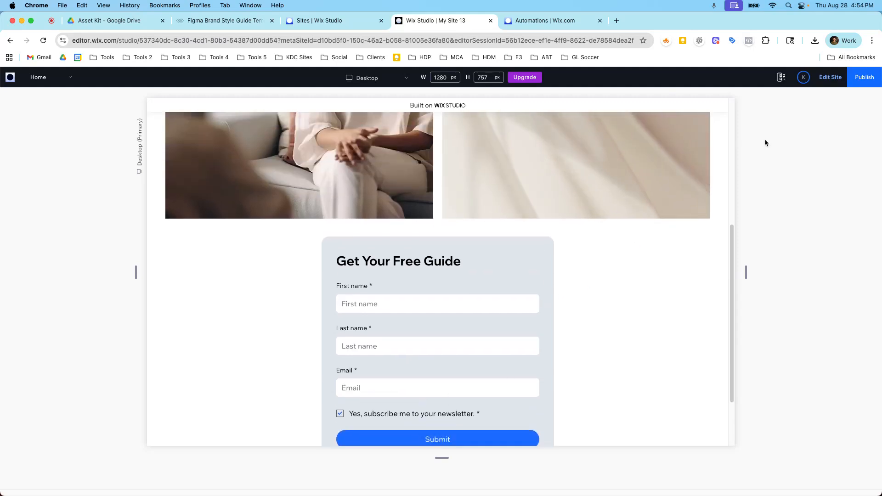
click(829, 77)
Open the Lead Magnet Resource automation's summary and run log, and inspect the latest run's details
click(515, 24)
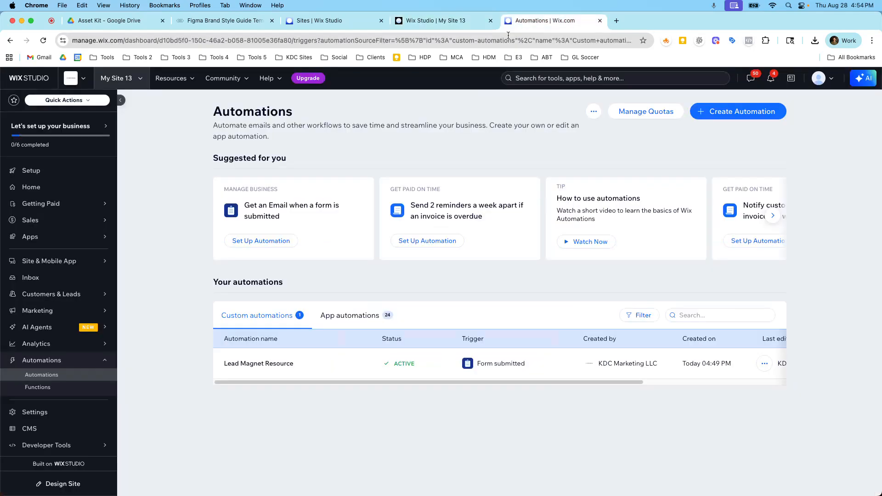
click(682, 362)
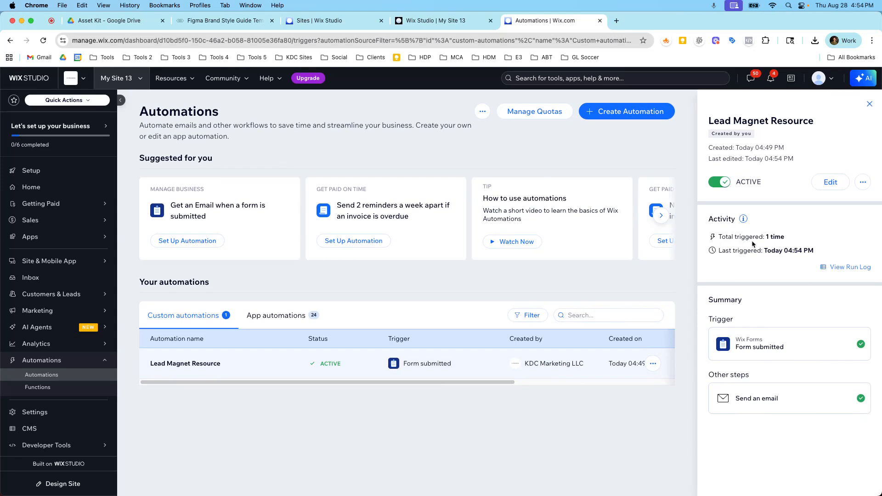
drag(784, 239, 714, 240)
click(826, 270)
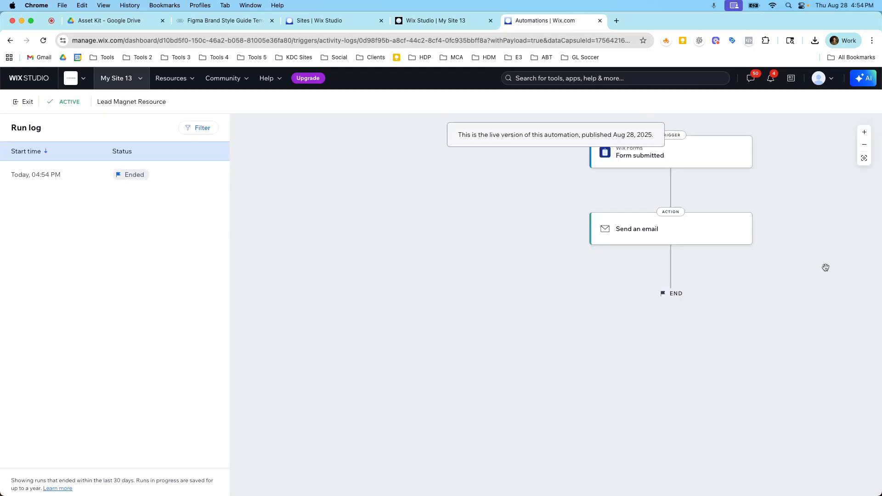
click(69, 170)
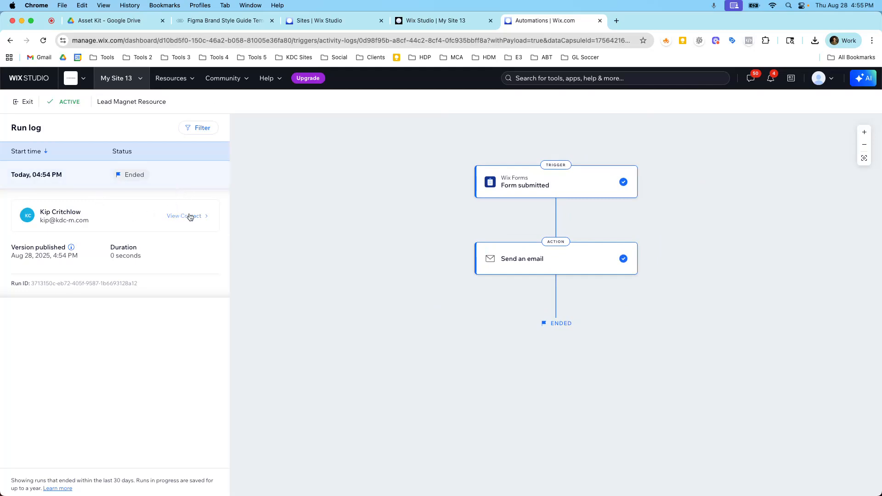
mouse_move(527, 198)
click(173, 171)
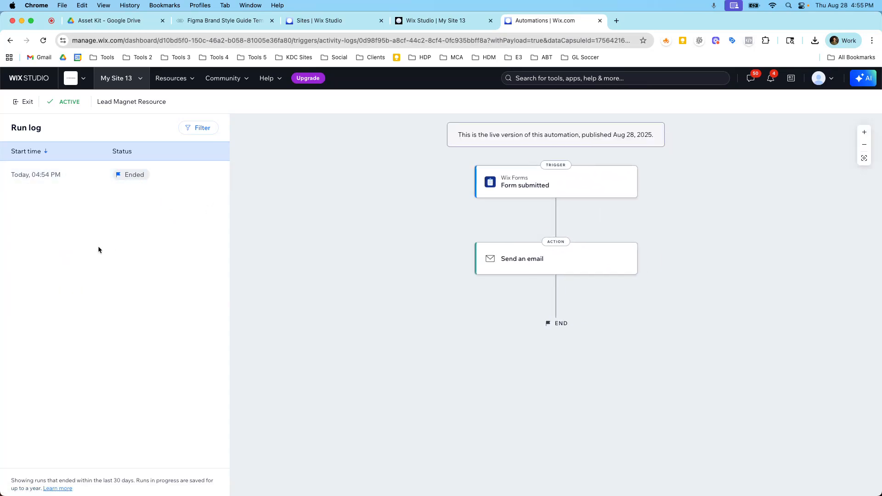
click(22, 103)
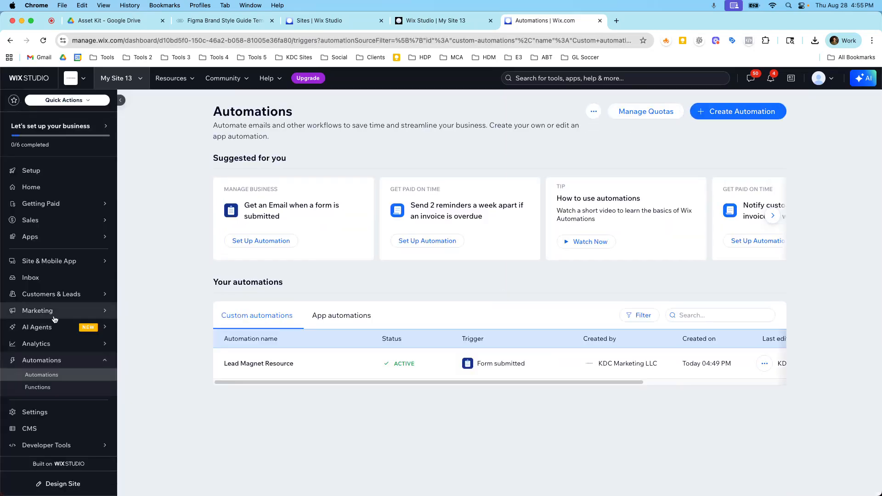
Check the Lead Magnet form's submissions list and its spam folder
mouse_move(61, 296)
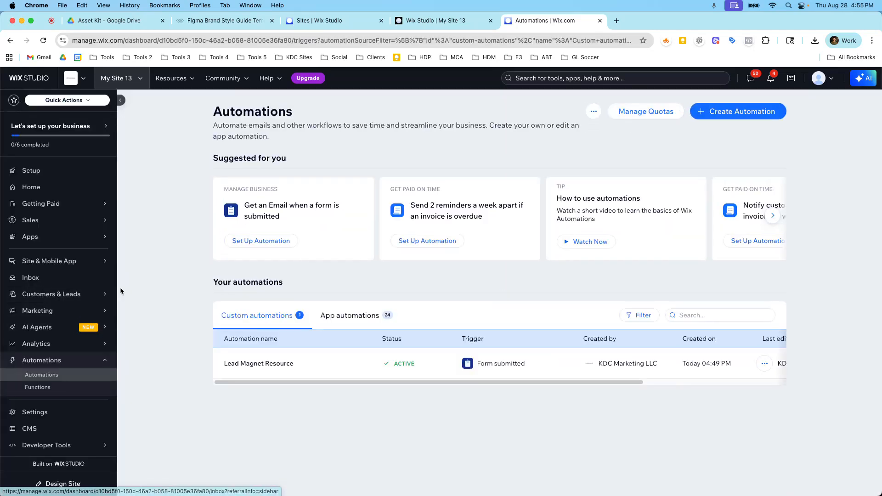
click(133, 282)
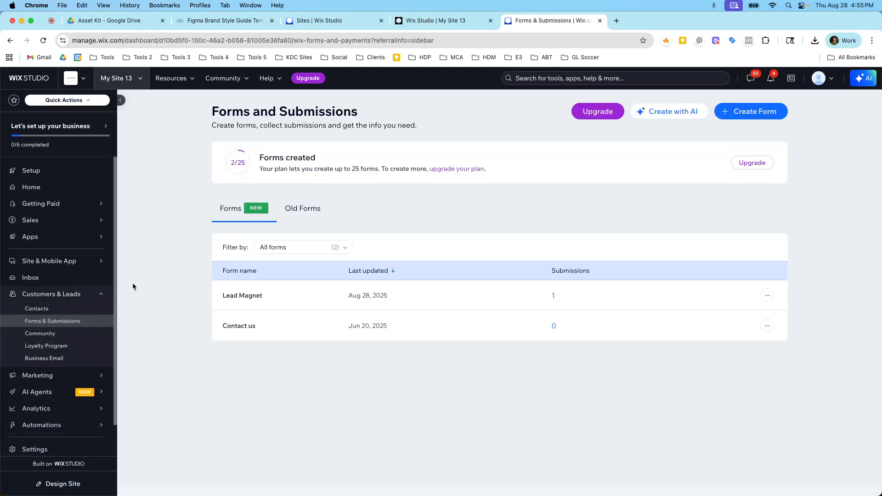
click(554, 297)
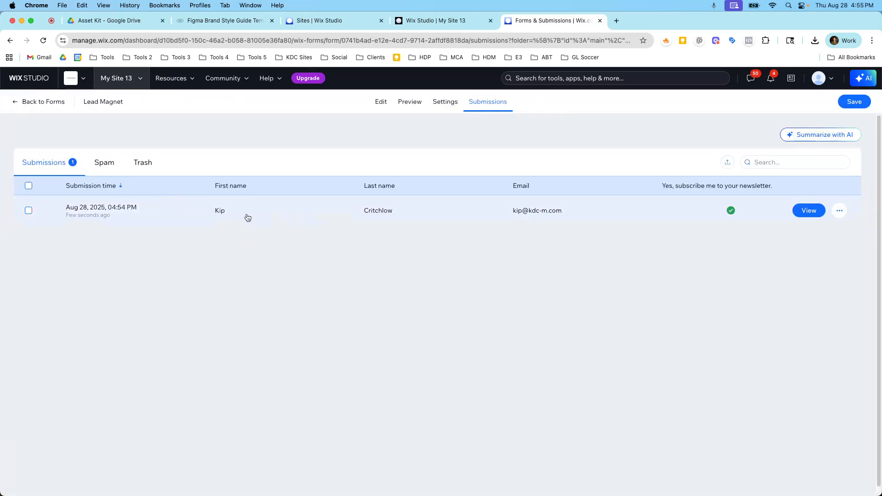
click(106, 166)
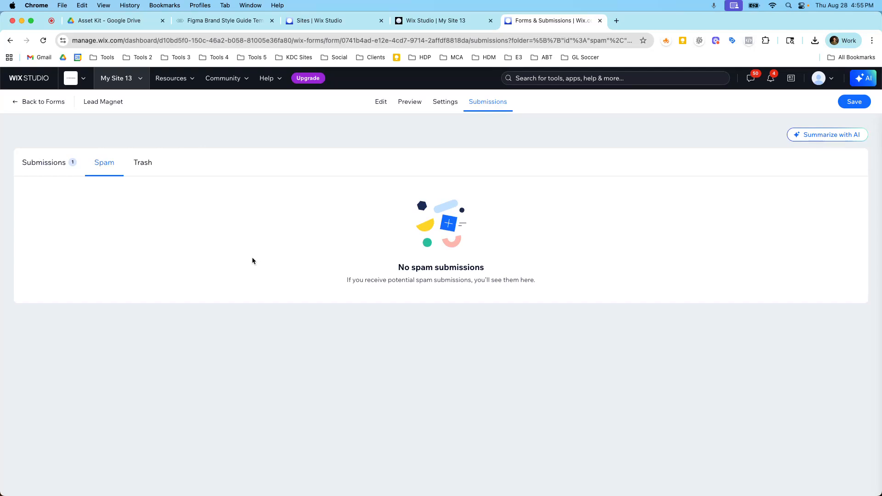
click(46, 170)
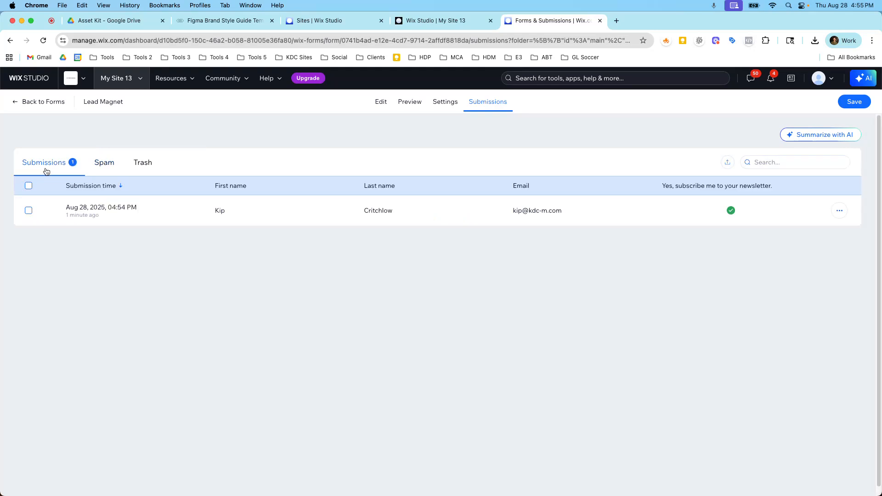
click(16, 101)
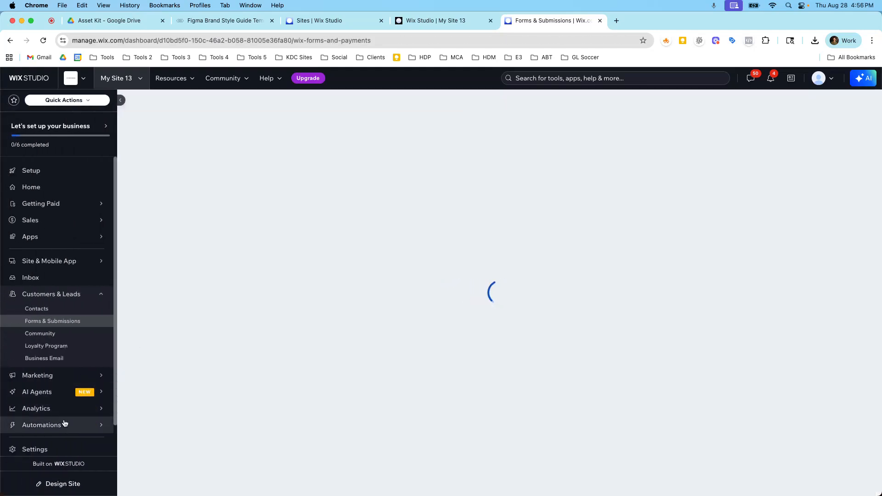
Reopen the automation's run log from its summary panel and review the latest run's trigger and email steps
click(65, 422)
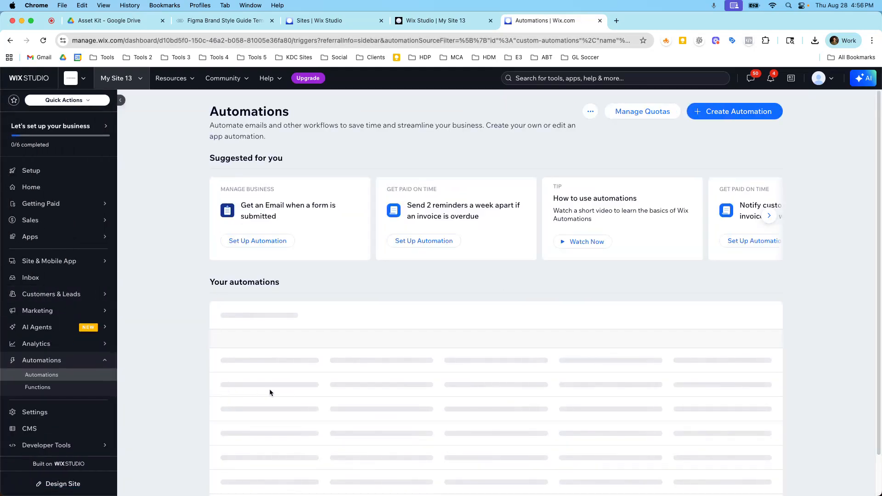
mouse_move(660, 369)
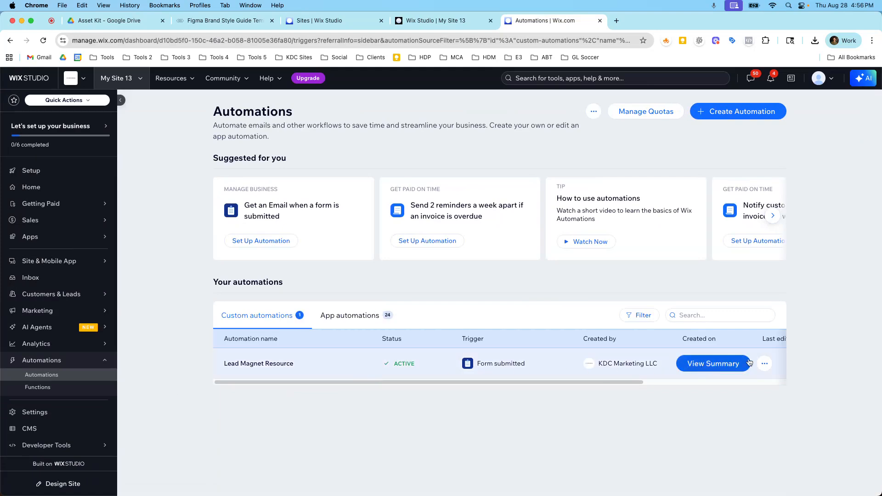
click(764, 364)
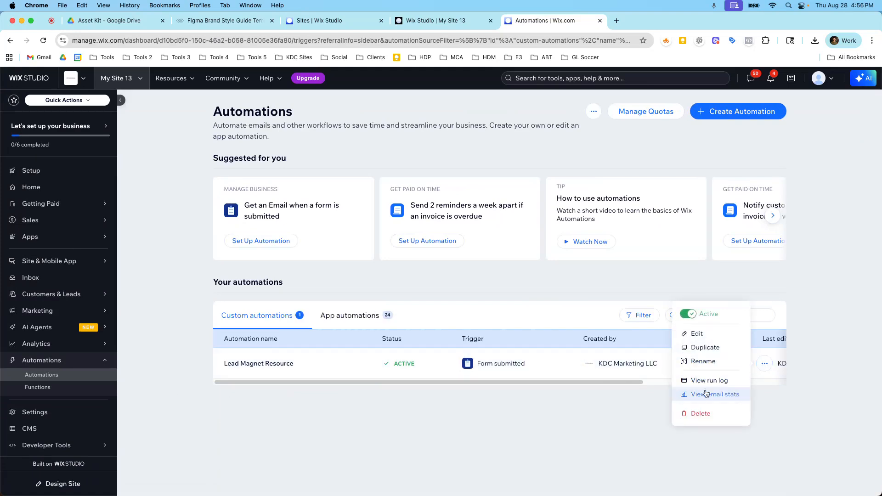
click(591, 354)
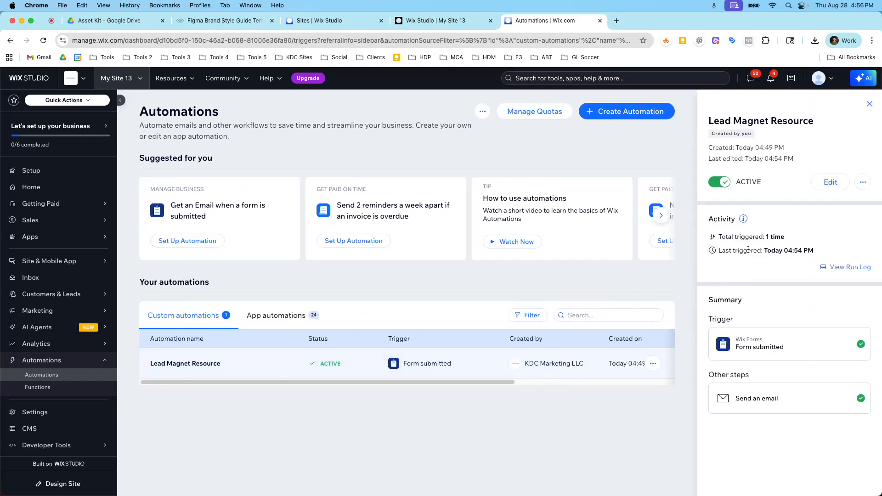
click(851, 267)
click(78, 169)
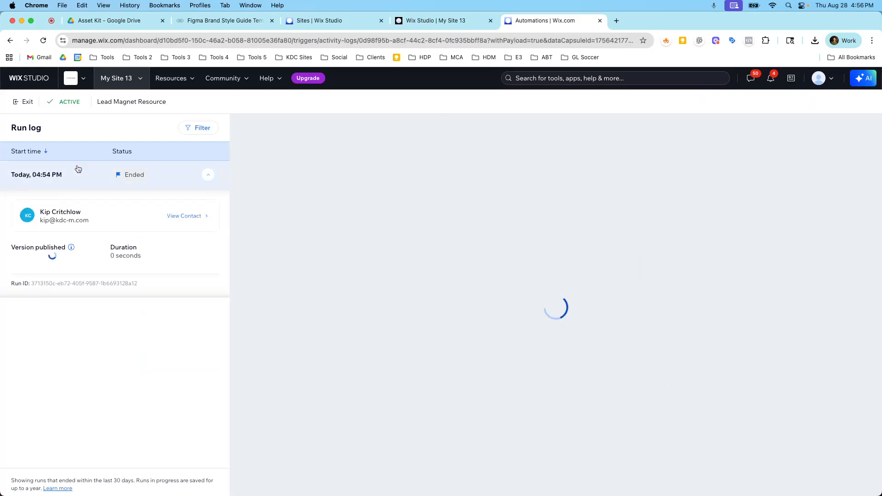
mouse_move(580, 197)
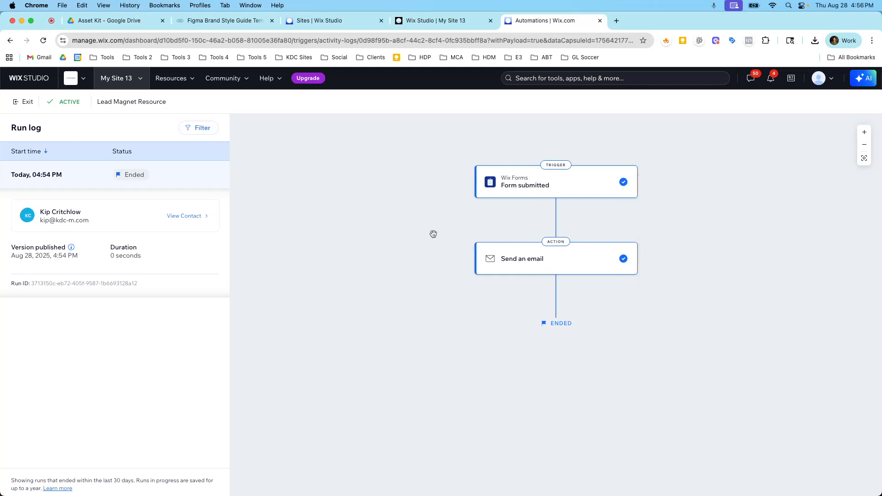
click(22, 98)
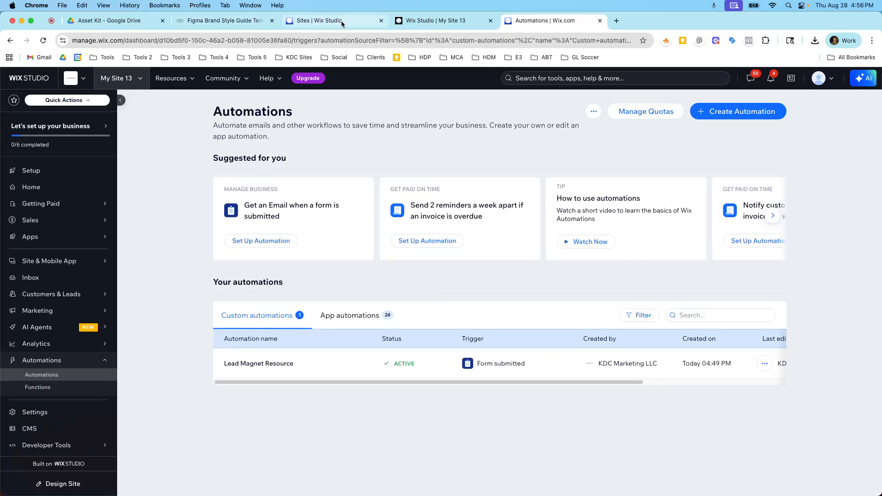
Compare the editor's form page with the existing Figma brand style guide template landing page
click(416, 23)
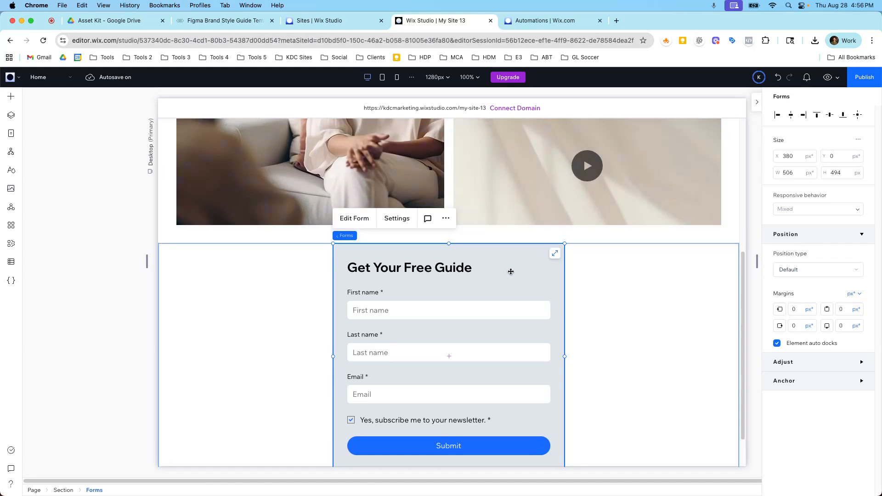
scroll(509, 260, up, 3)
scroll(509, 260, up, 3)
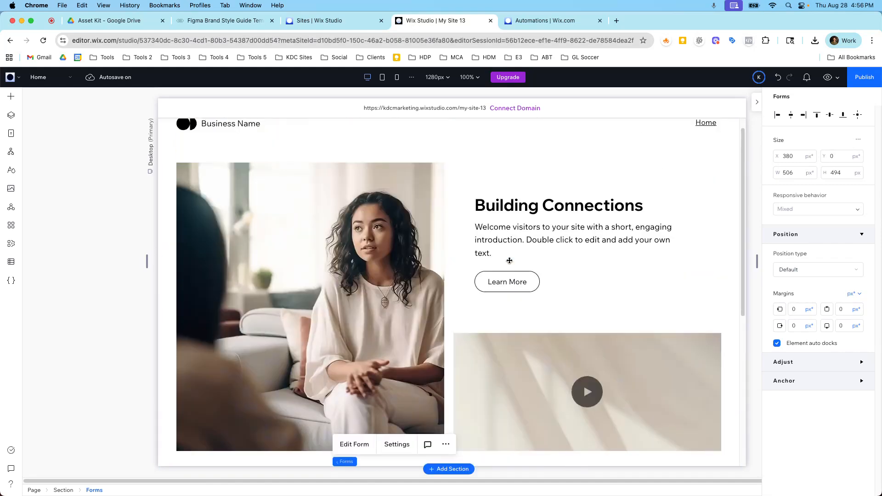
scroll(505, 264, down, 5)
scroll(506, 264, down, 2)
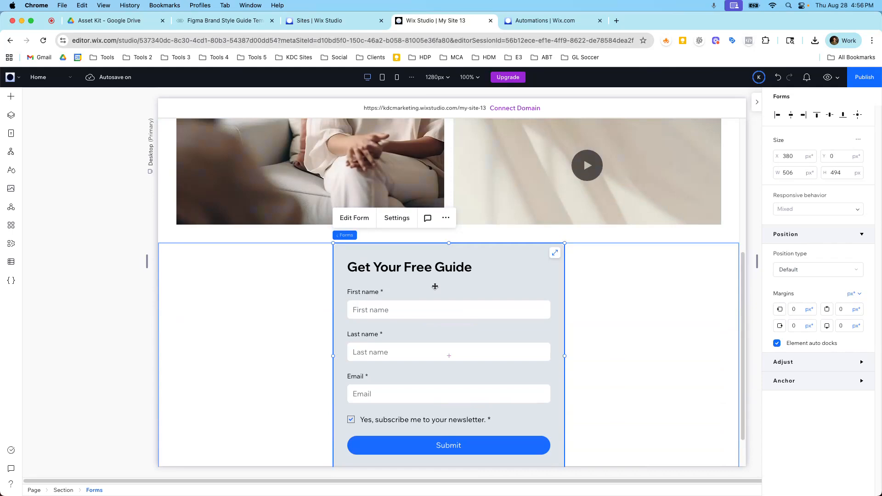
click(223, 20)
scroll(376, 238, down, 3)
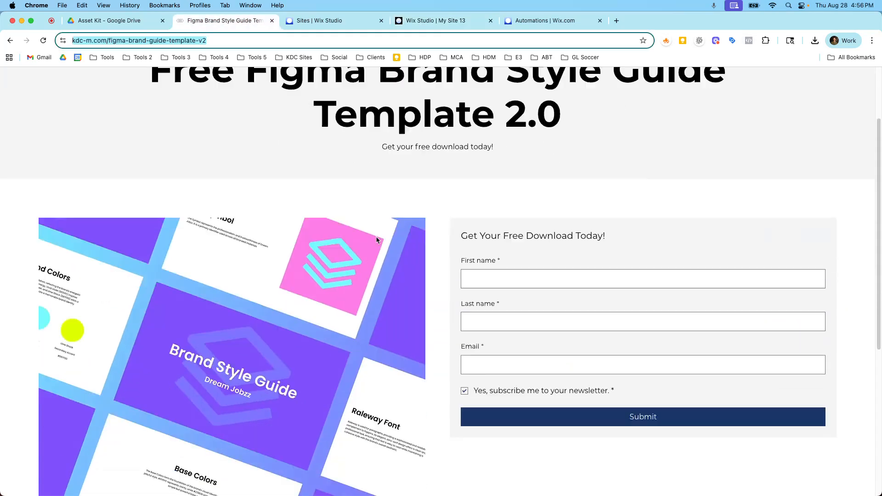
scroll(597, 230, up, 5)
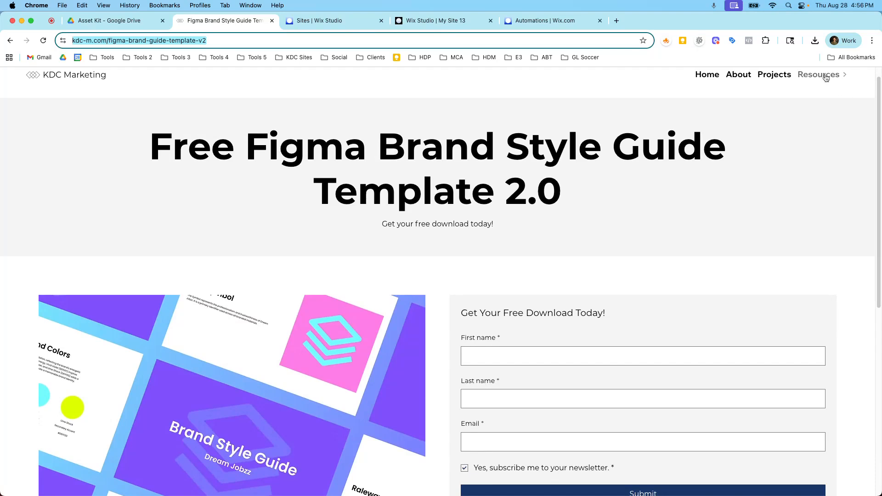
Review the Figma Brand Style Guide Template 2.0 landing page and its download form
mouse_move(814, 94)
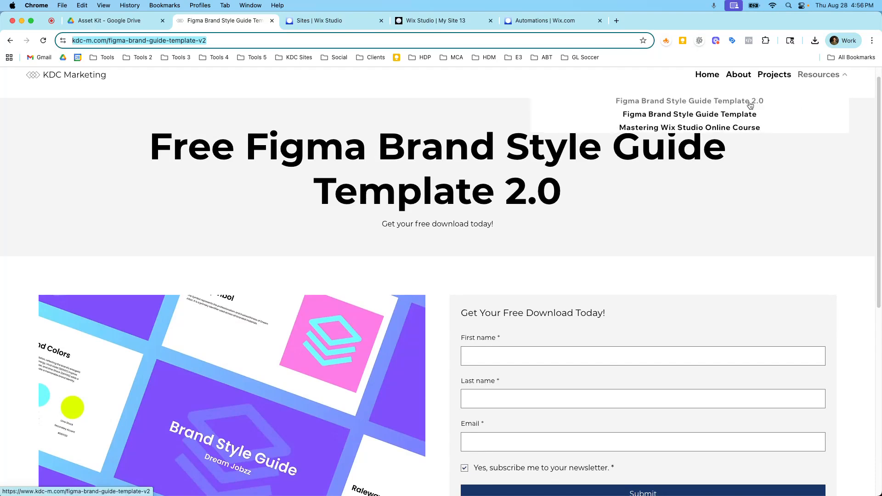
drag(151, 138, 495, 192)
click(376, 229)
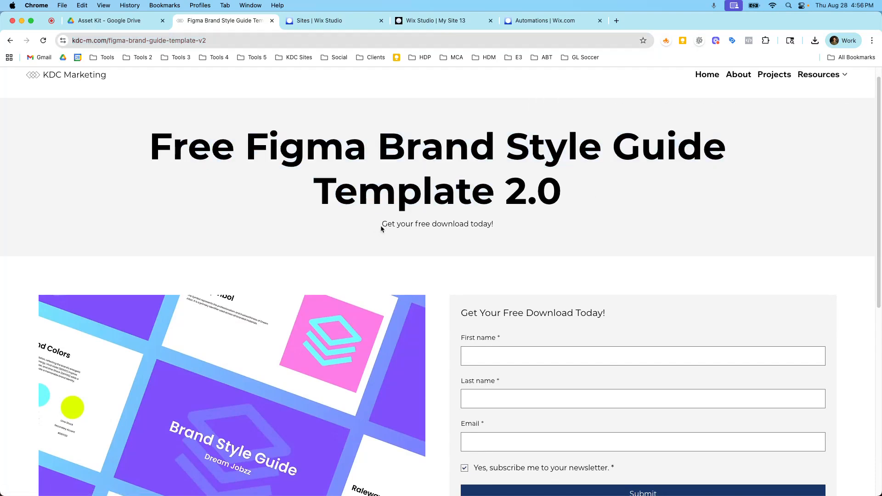
drag(376, 229, 494, 228)
scroll(494, 228, down, 3)
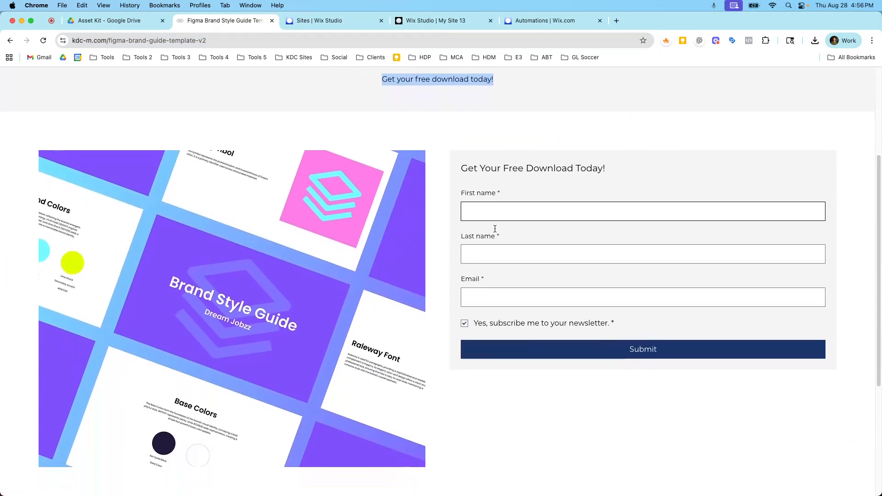
scroll(495, 228, down, 2)
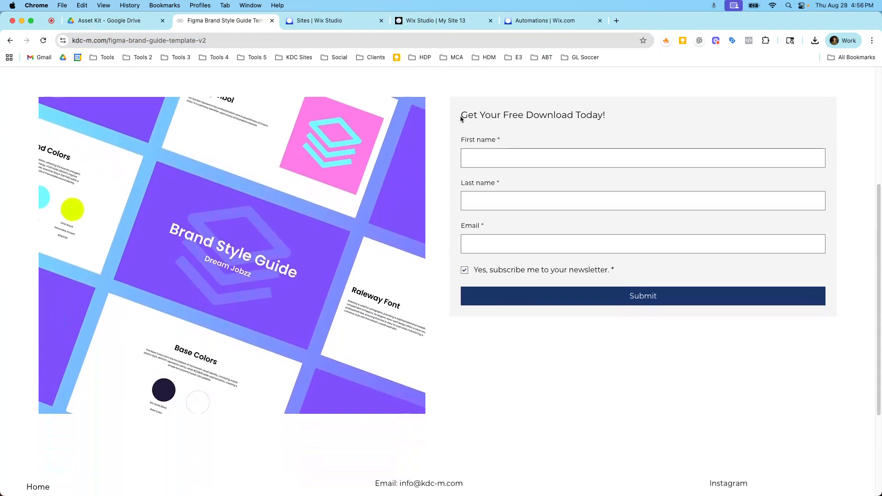
drag(459, 115, 547, 155)
scroll(532, 233, down, 3)
scroll(780, 120, up, 8)
Open the original Figma Brand Style Guide Template page from the Resources menu and review its download form
mouse_move(817, 91)
click(737, 131)
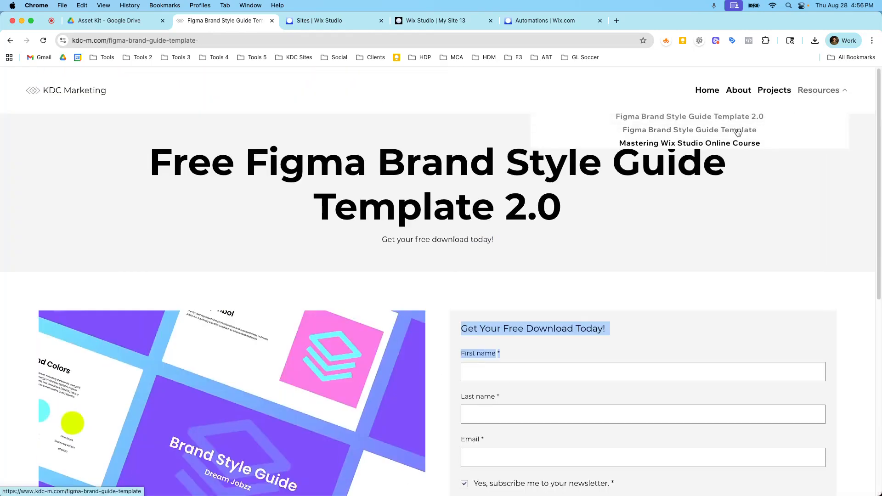
scroll(677, 209, down, 5)
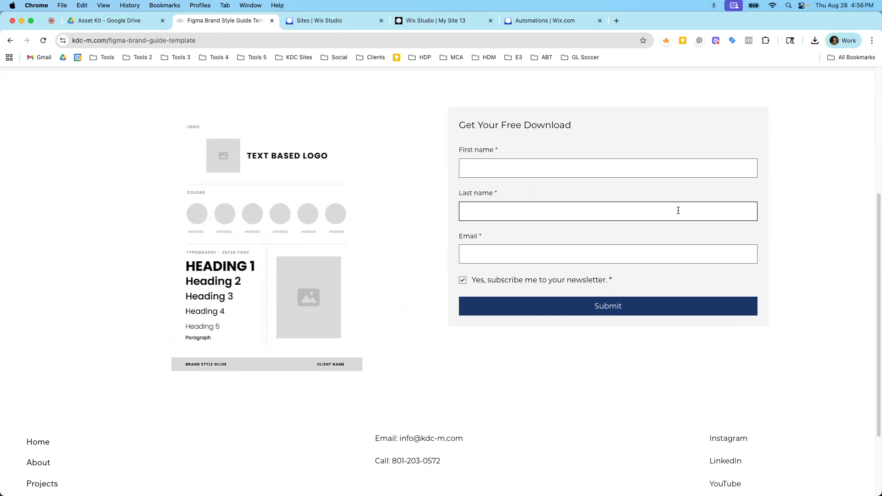
scroll(678, 211, up, 5)
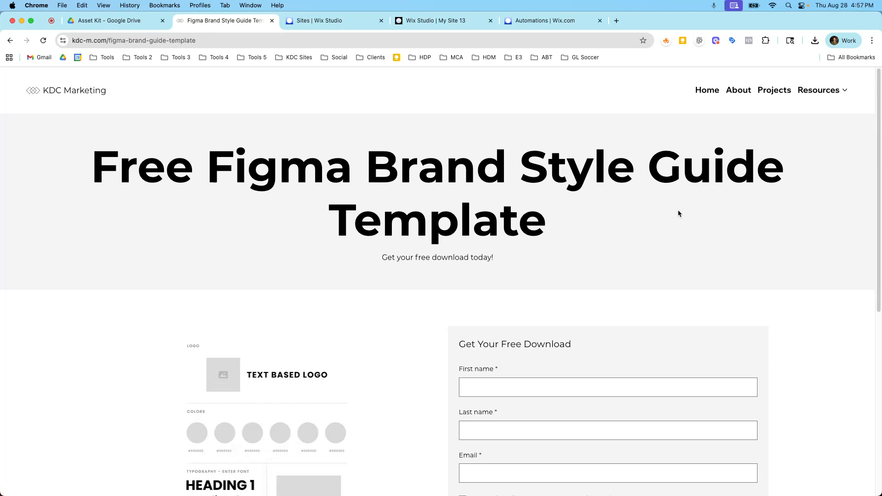
scroll(594, 265, down, 4)
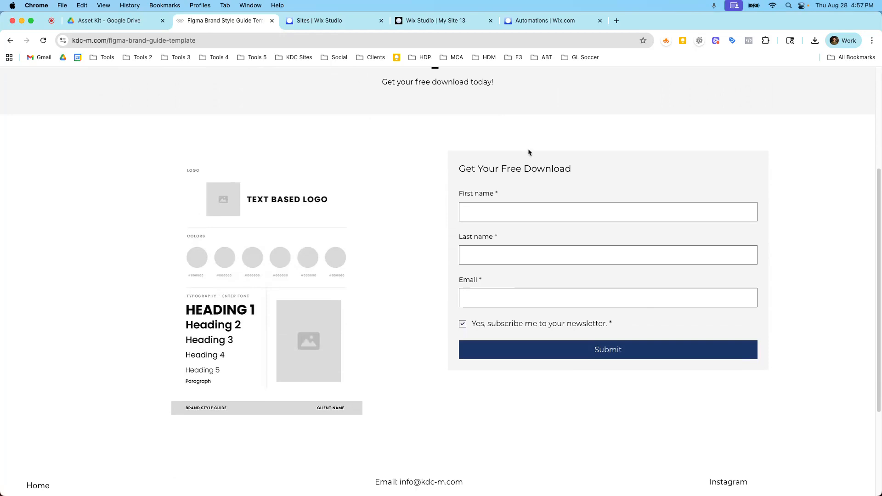
scroll(521, 198, down, 1)
scroll(529, 202, down, 1)
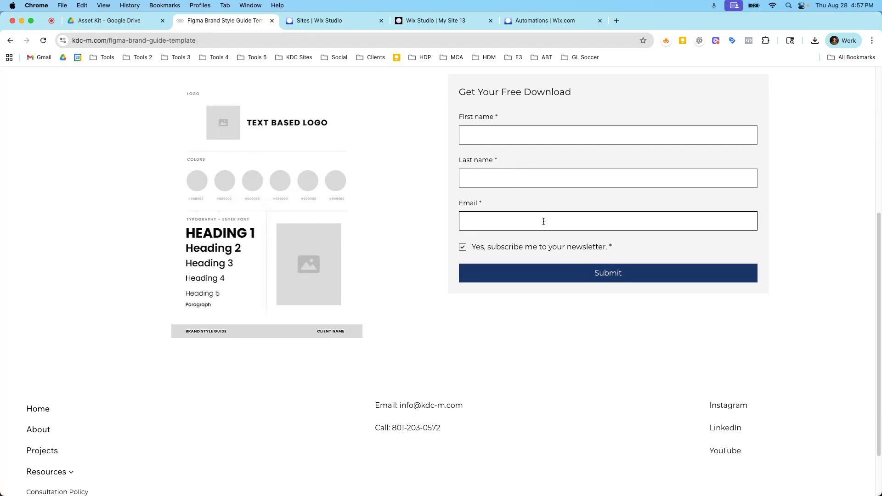
scroll(543, 220, up, 3)
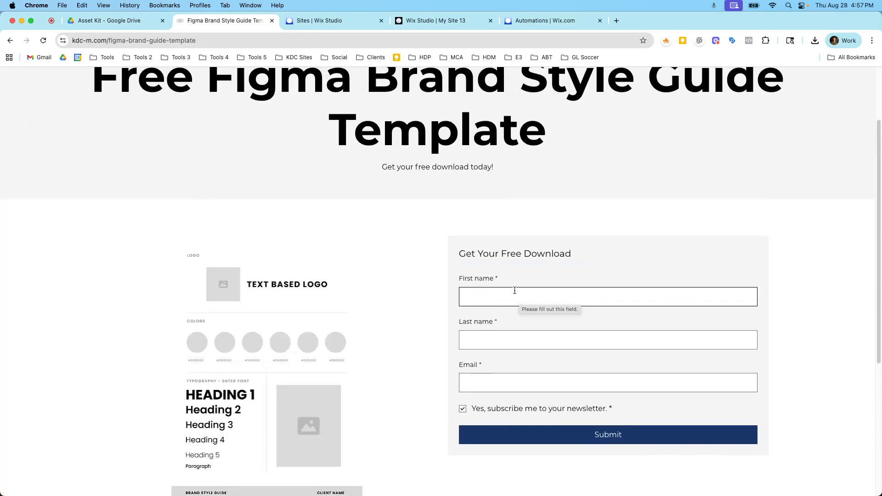
scroll(510, 288, up, 1)
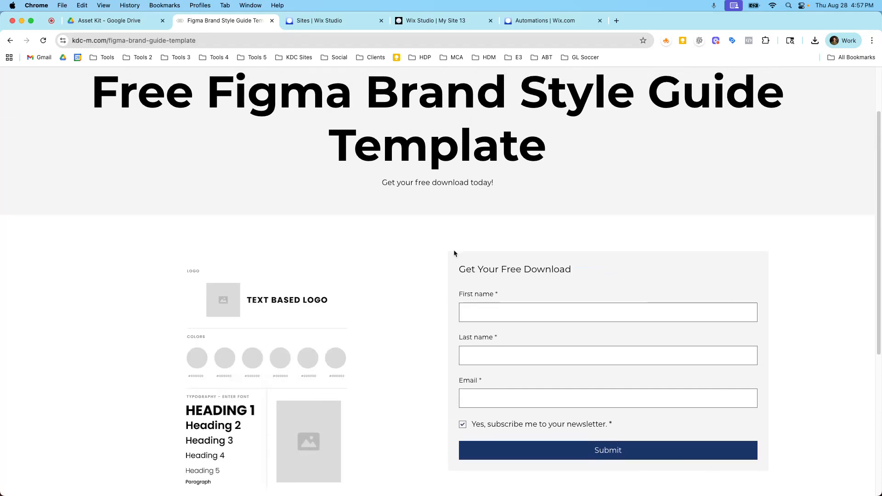
Switch between the automations list and the template landing page, scrolling through the page's form
click(522, 22)
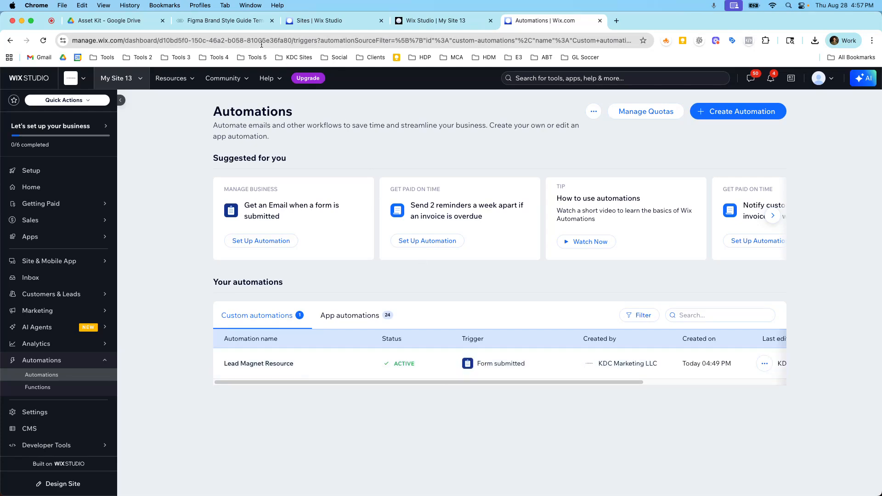
click(225, 20)
scroll(516, 262, up, 2)
scroll(516, 262, up, 1)
scroll(579, 373, down, 3)
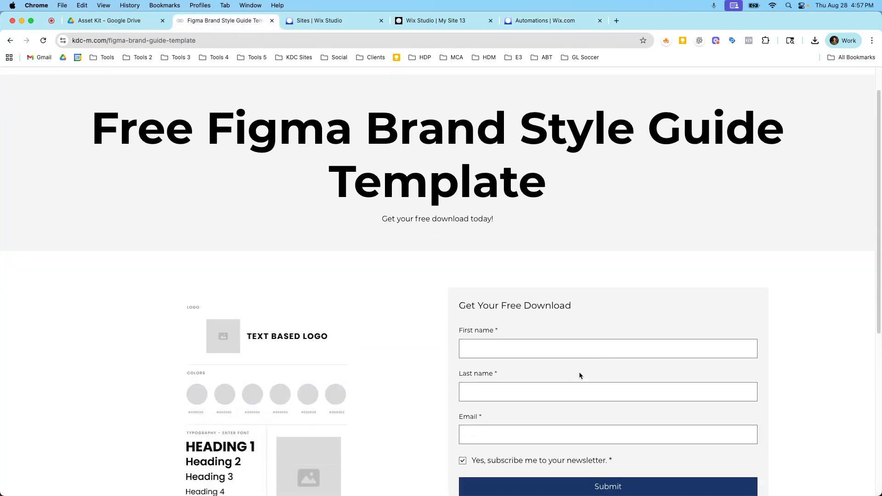
scroll(580, 301, up, 3)
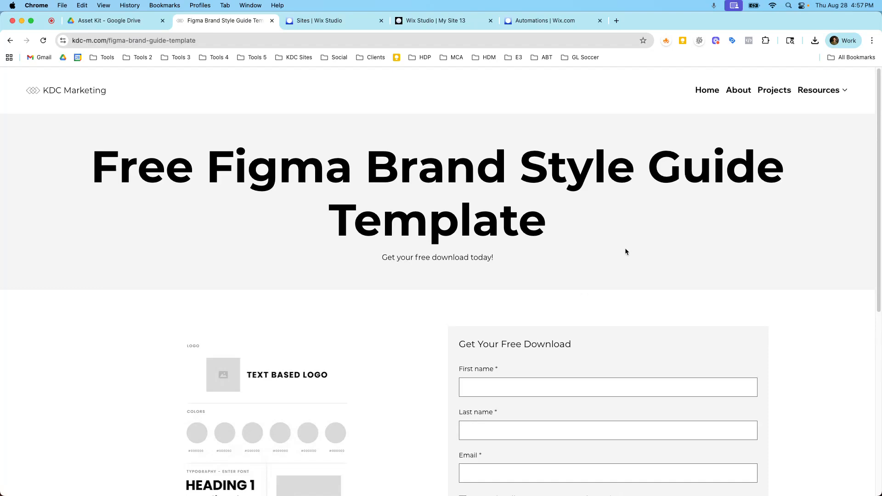
scroll(618, 264, down, 3)
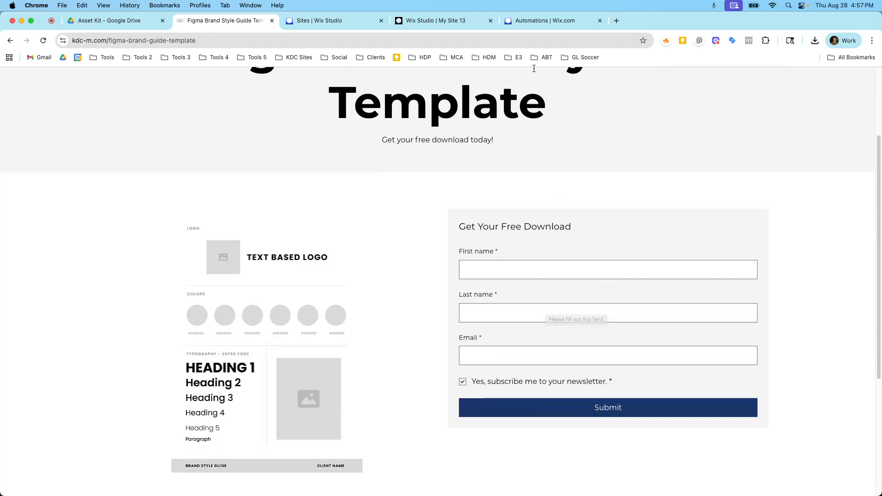
click(529, 23)
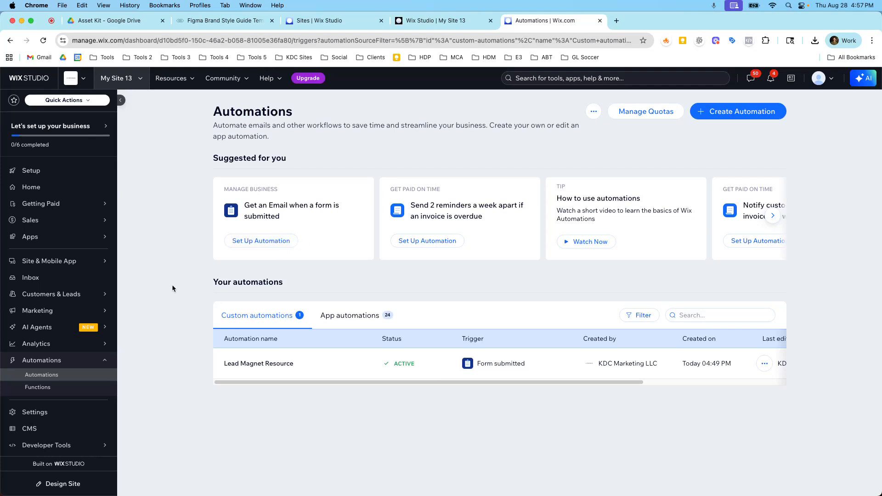
mouse_move(116, 333)
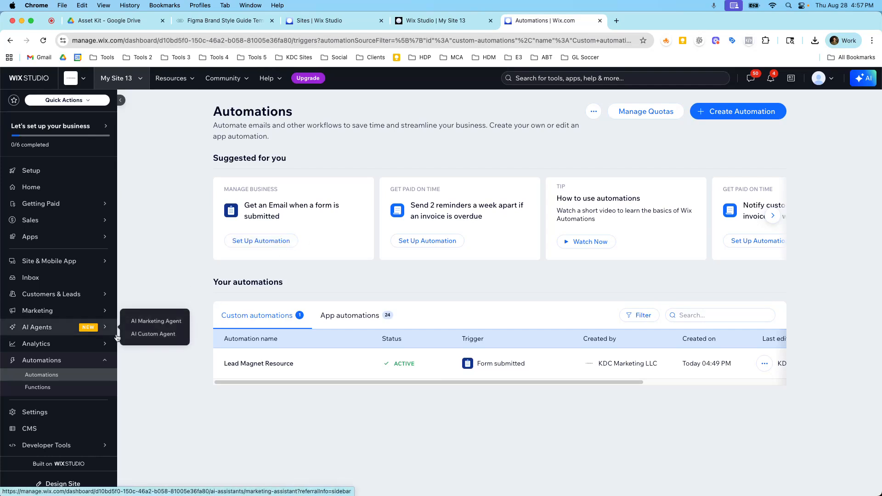
mouse_move(81, 299)
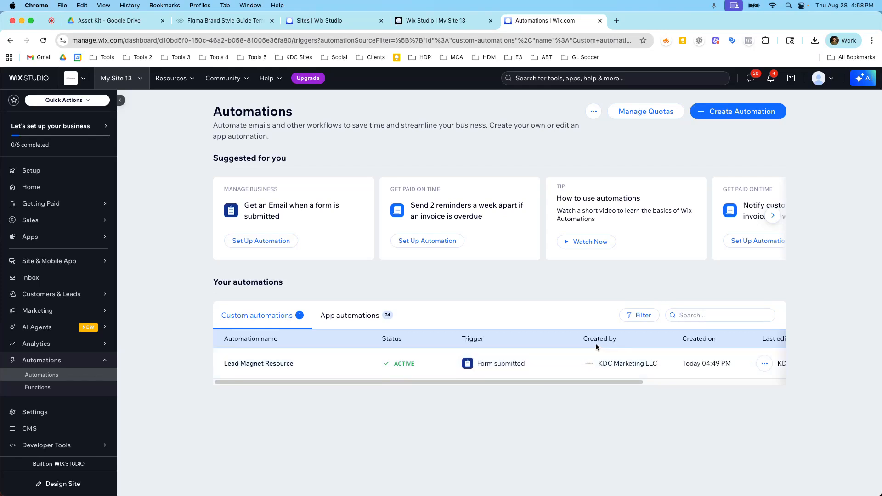
Open the KDC Marketing site's dashboard from the sites list and go to its Automations page
mouse_move(113, 298)
click(359, 23)
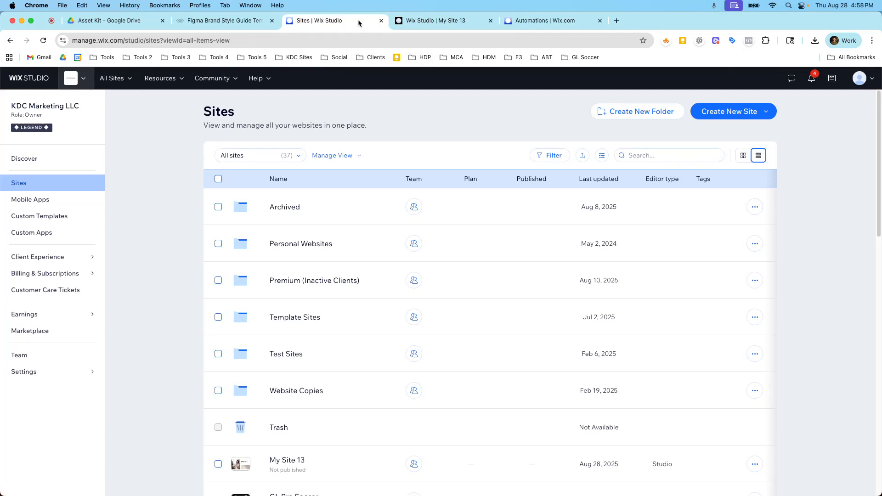
scroll(348, 123, down, 2)
scroll(339, 133, up, 2)
scroll(316, 225, down, 3)
click(336, 472)
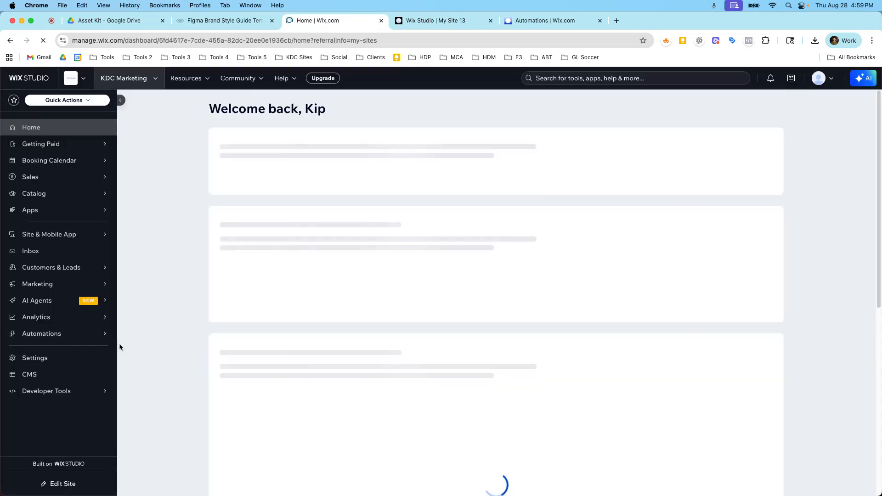
mouse_move(76, 345)
mouse_move(68, 383)
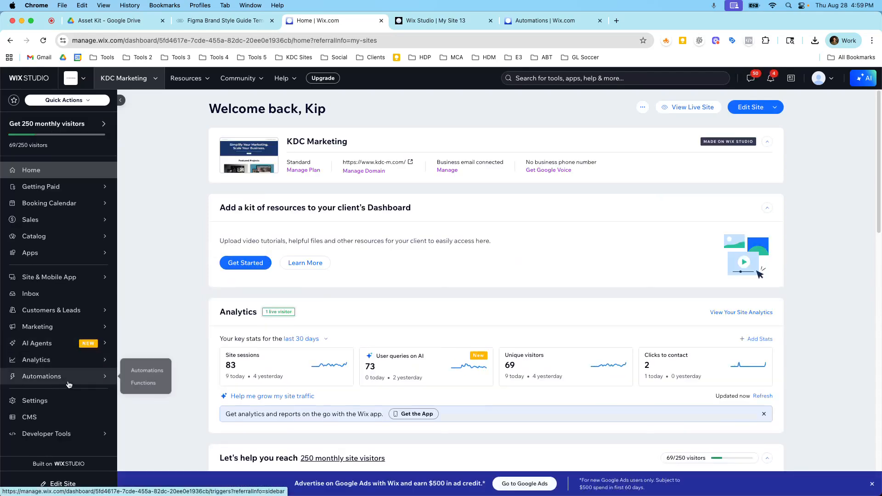
click(68, 384)
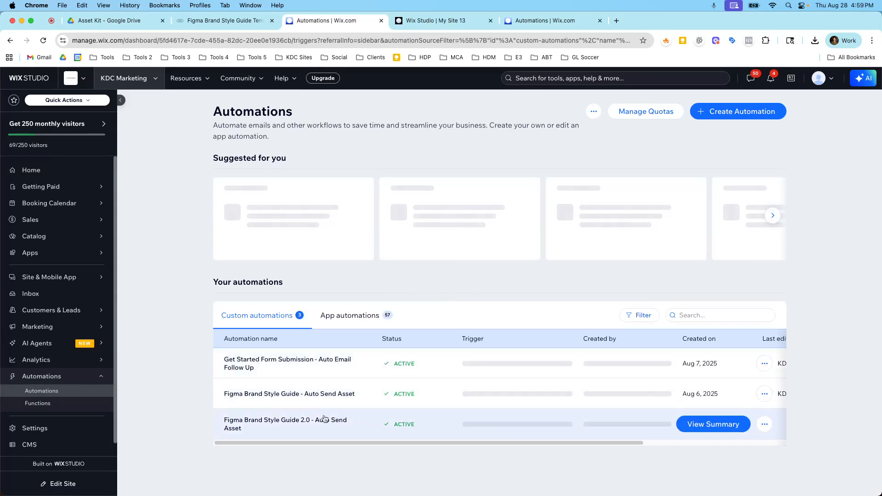
Inspect the Figma Brand Style Guide 2.0 - Auto Send Asset automation's summary and run log, then exit the log
click(690, 423)
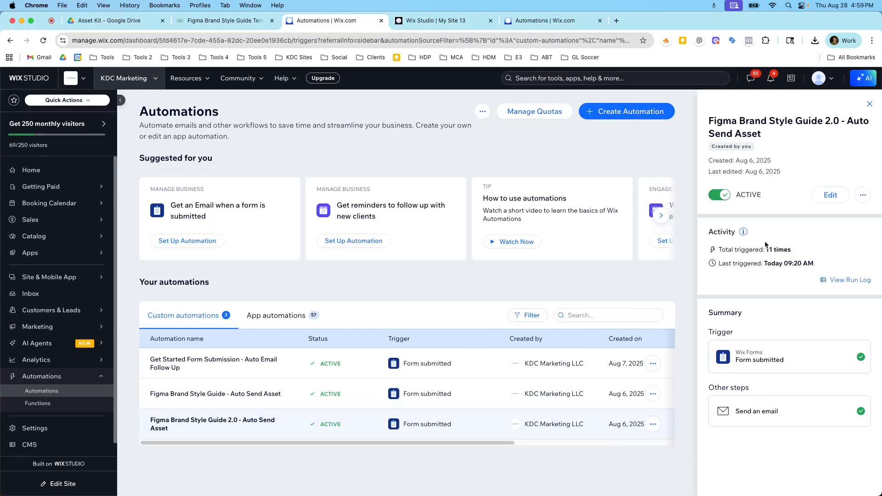
click(830, 282)
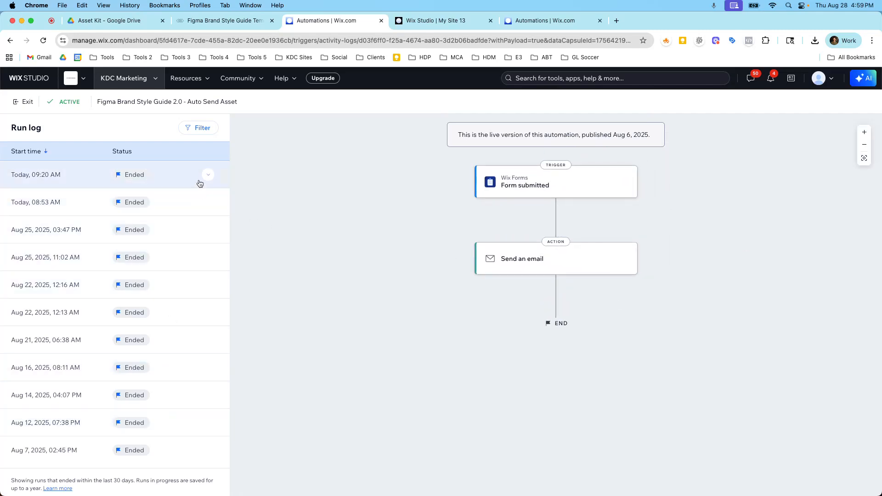
click(18, 103)
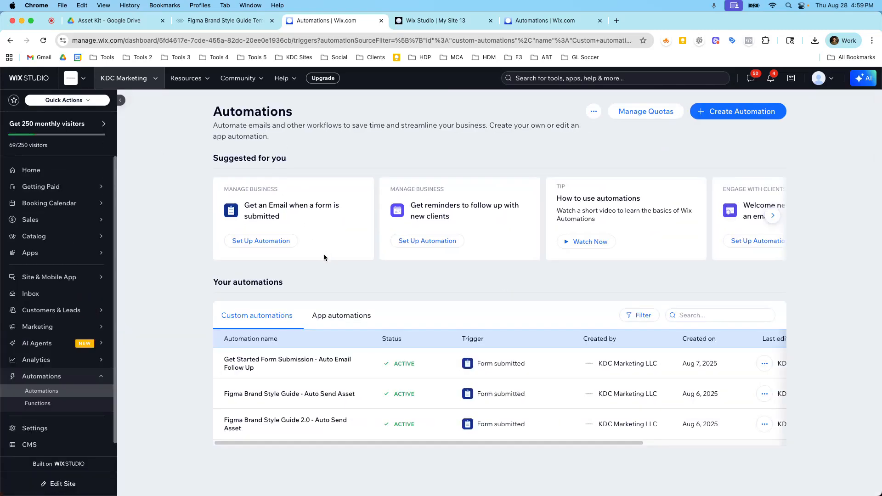